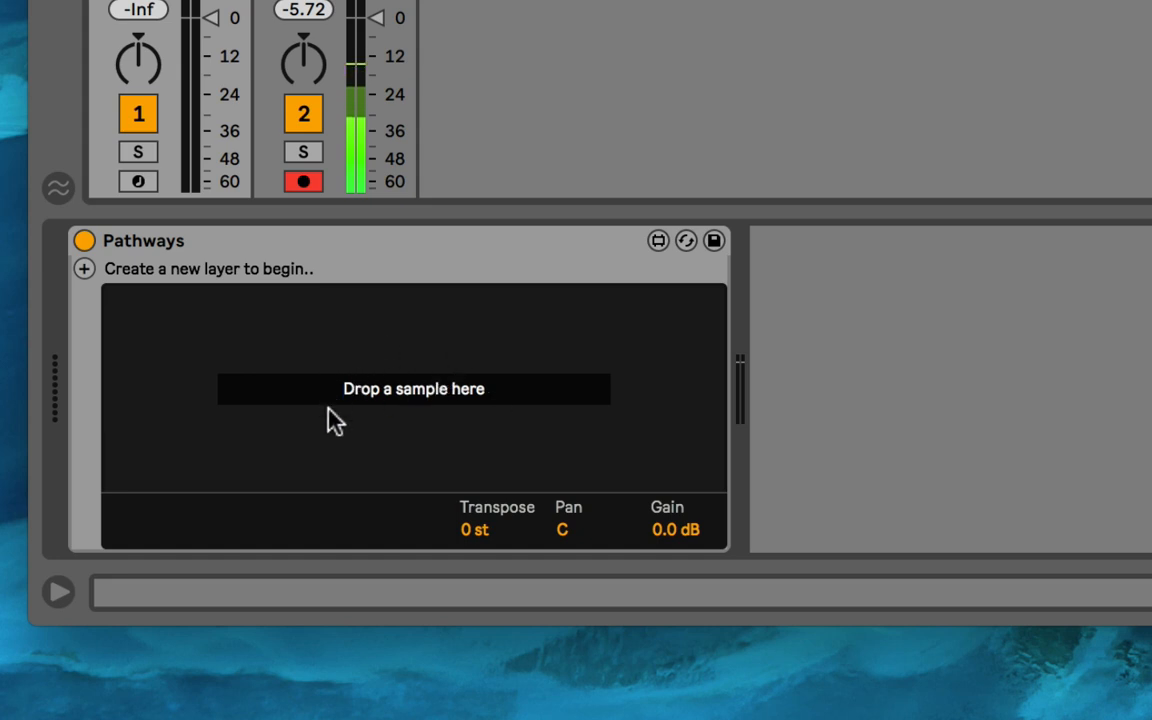
# - Load the Kalimba.wav sample from the browser into Pathways and create a first layer
pyautogui.press('super+alt+b')
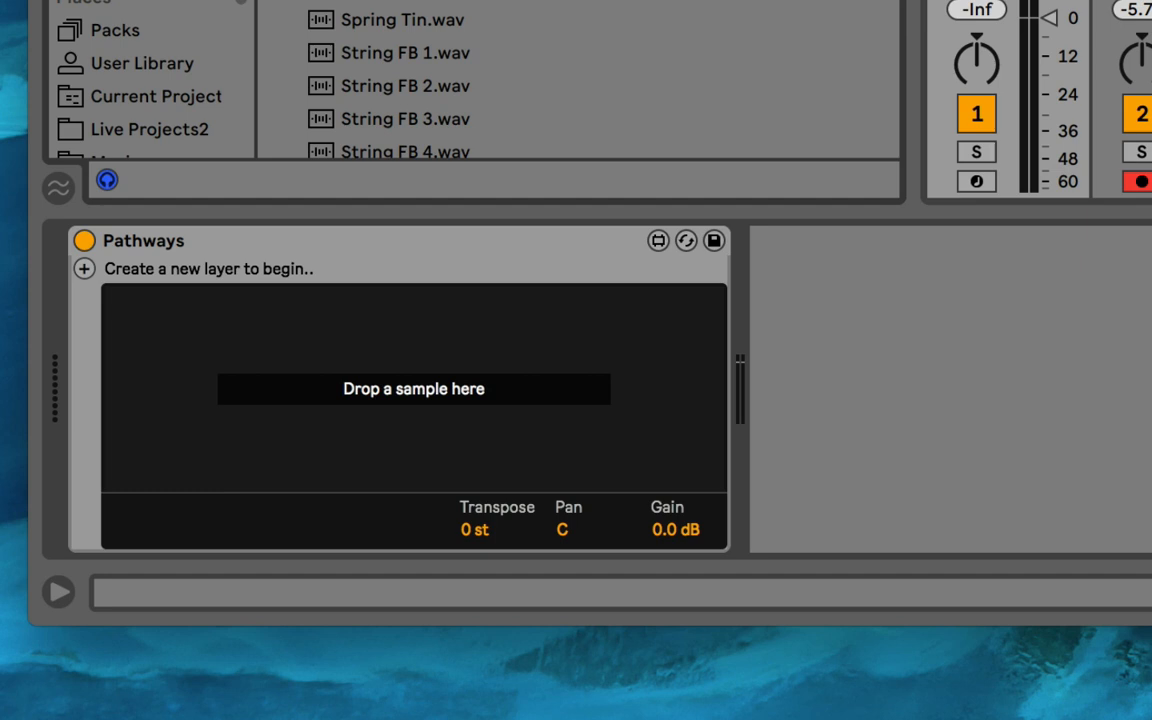
pyautogui.moveTo(700, 719); pyautogui.dragTo(388, 366)
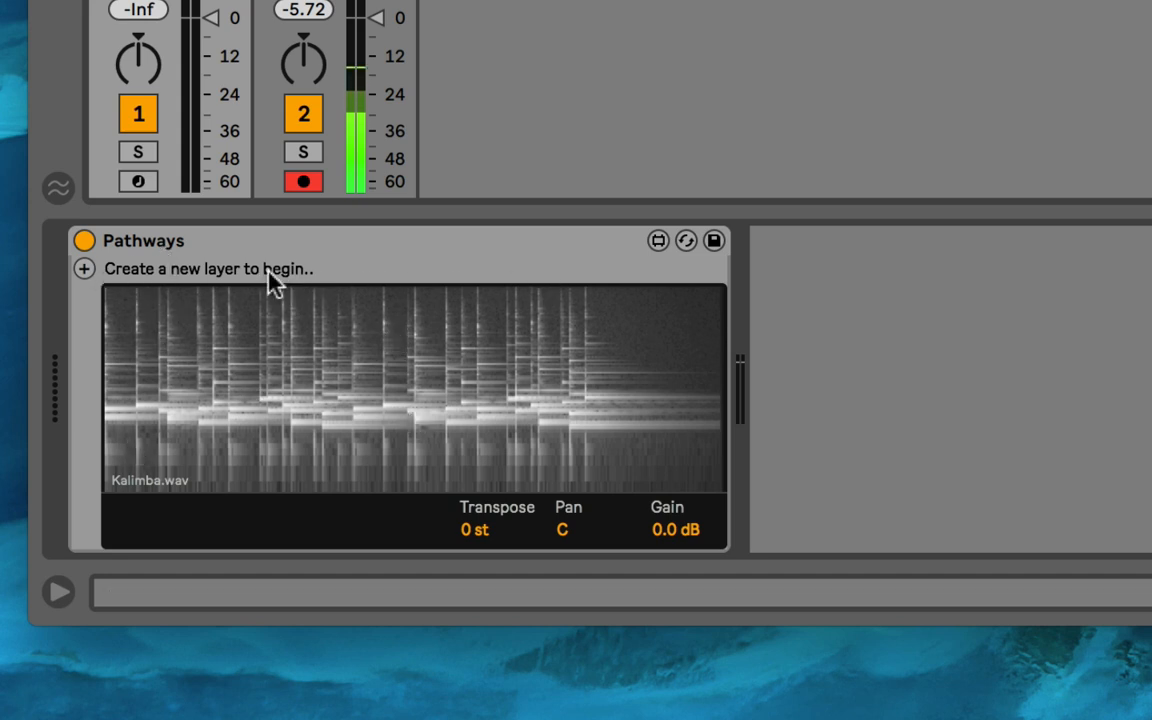
pyautogui.click(84, 269)
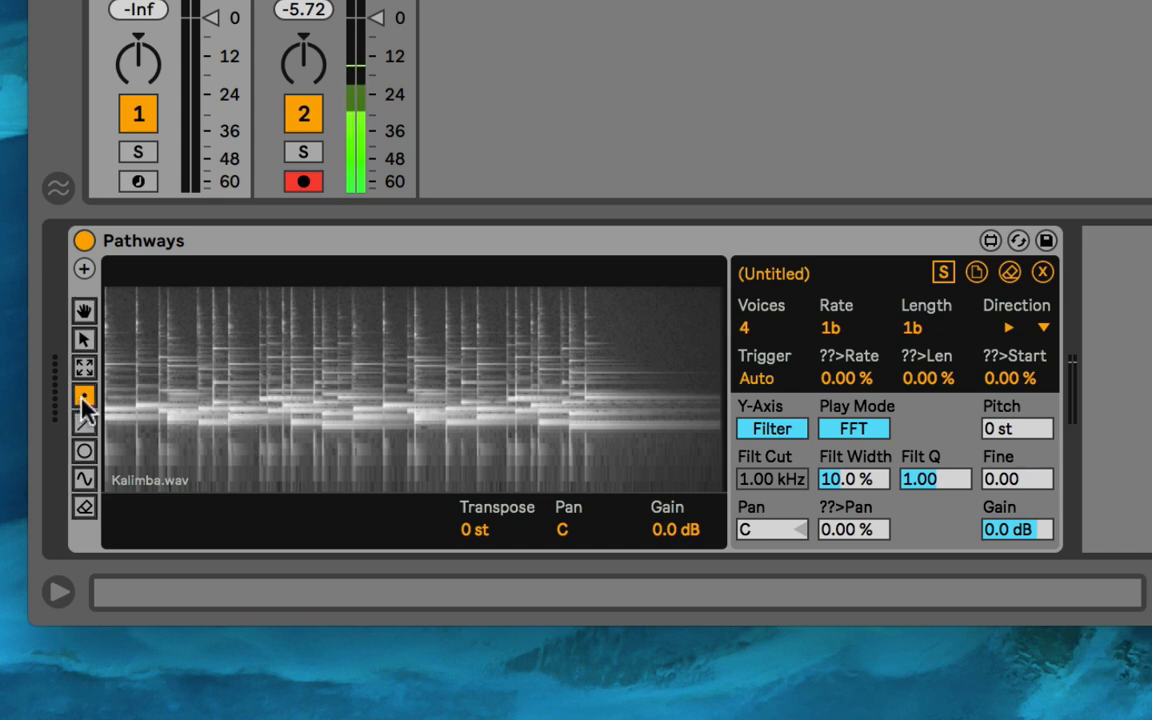
# - Draw a freehand path over the left-centre part of the spectrogram and set the layer's filter width to 56.7 %
pyautogui.moveTo(222, 410)
pyautogui.mouseDown()
pyautogui.moveTo(262, 422)
pyautogui.moveTo(391, 389)
pyautogui.mouseUp()
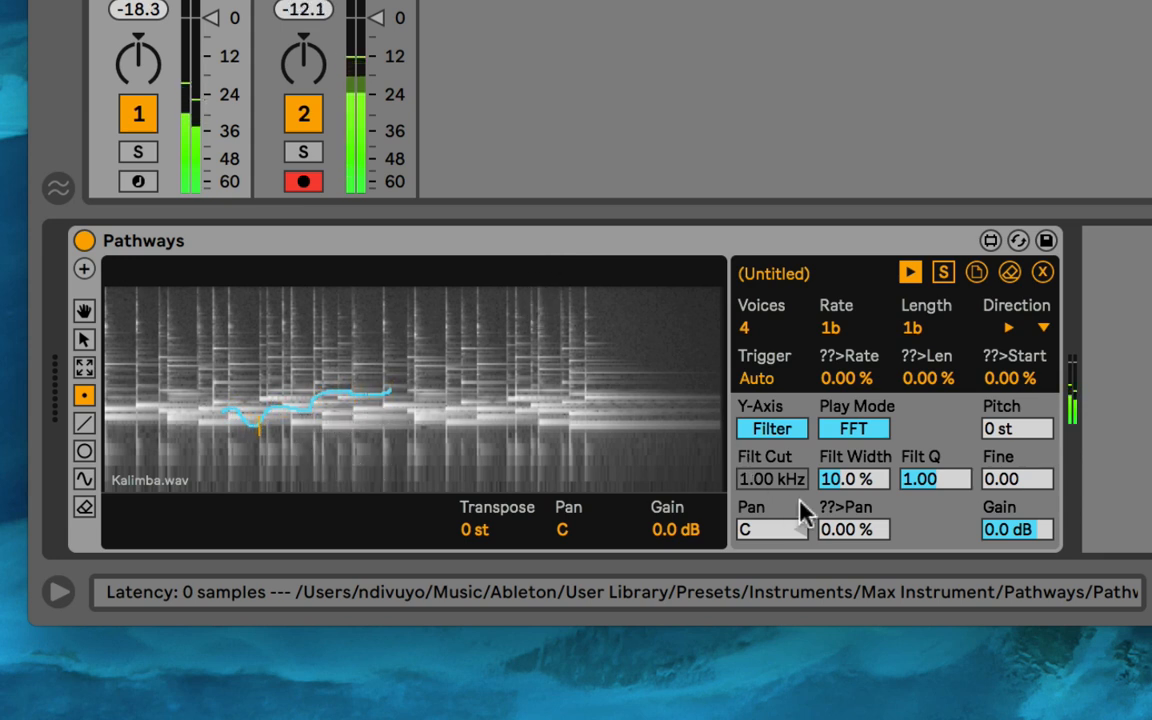
pyautogui.moveTo(840, 479); pyautogui.dragTo(840, 428)
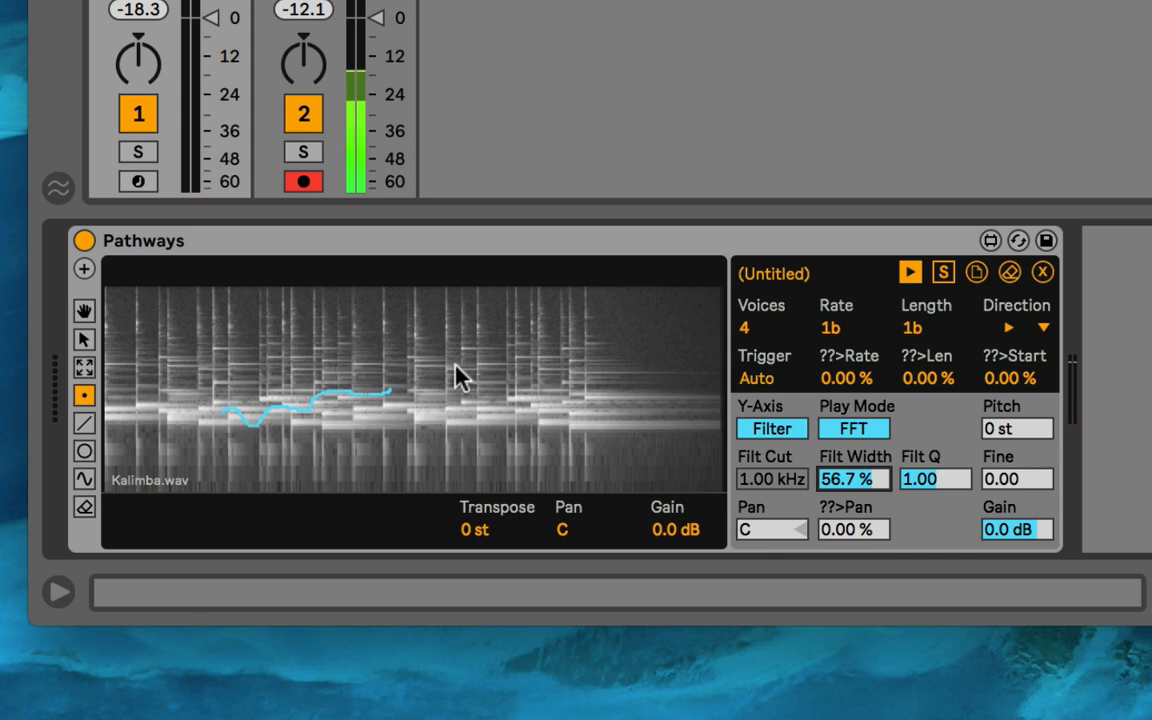
# - Add a second layer and switch back and forth between both layers, ending on the new one
pyautogui.click(84, 269)
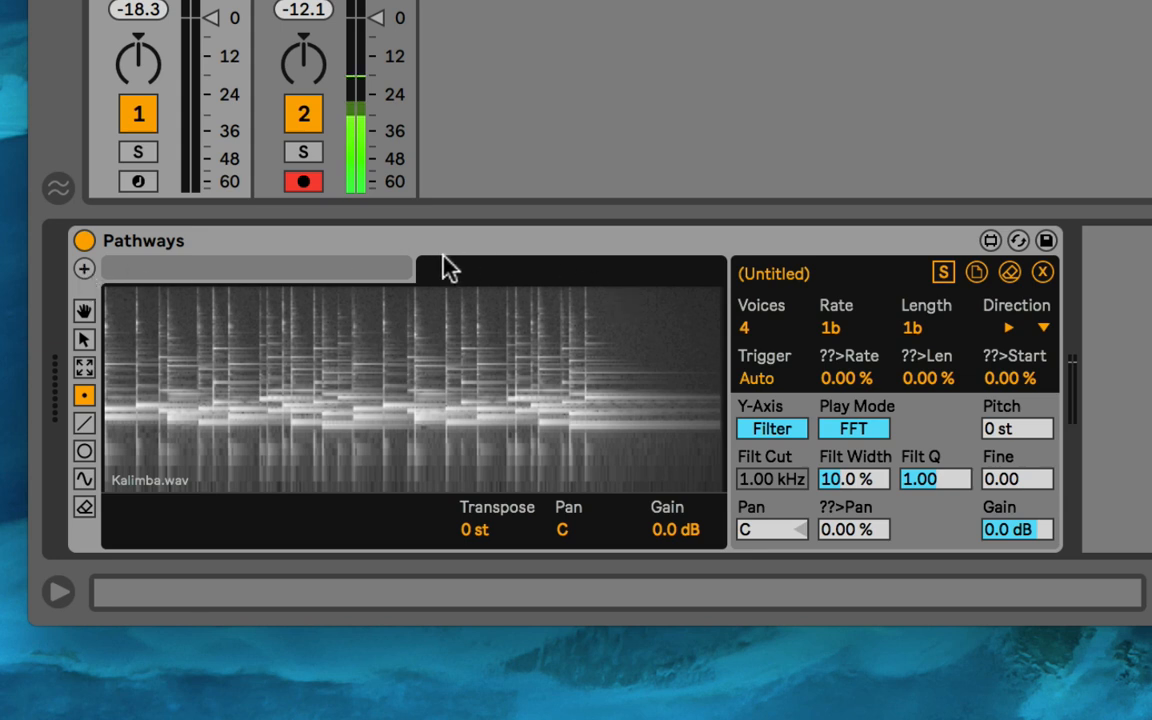
pyautogui.click(372, 265)
pyautogui.click(470, 265)
pyautogui.click(356, 265)
pyautogui.click(475, 264)
pyautogui.click(365, 272)
pyautogui.click(476, 270)
pyautogui.click(347, 273)
pyautogui.click(488, 280)
# - Draw an ellipse on the second layer with the Shape tool, around the bright band near the middle of the spectrogram
pyautogui.click(84, 451)
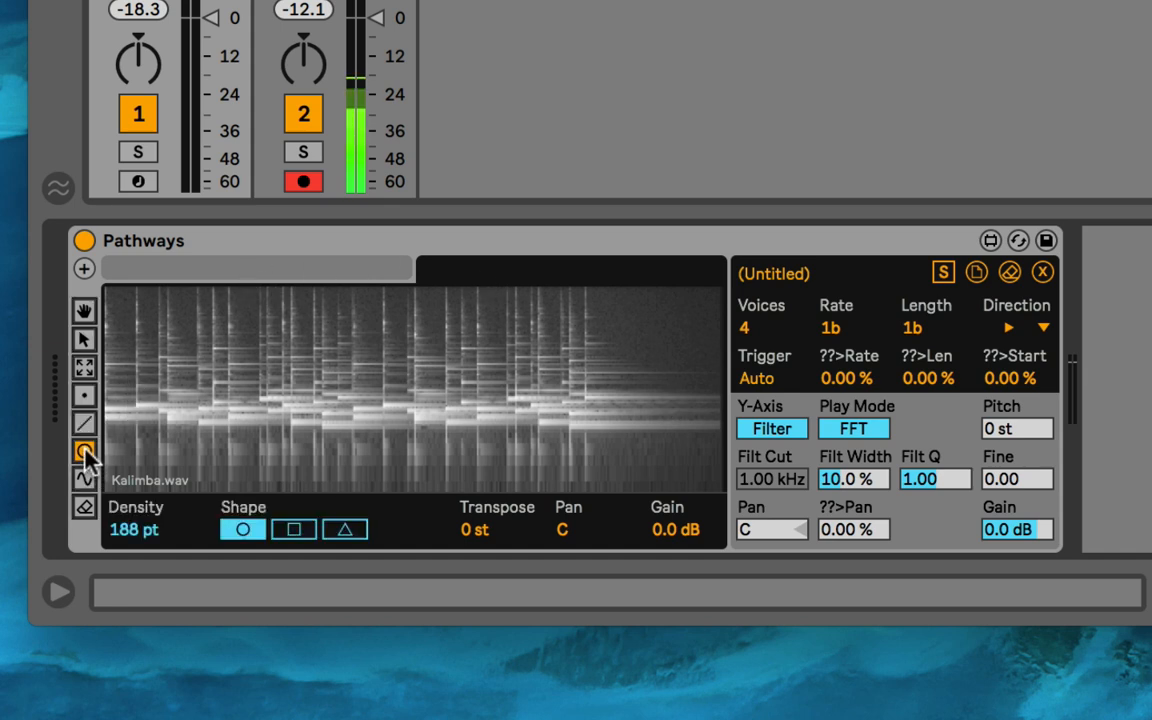
pyautogui.click(84, 423)
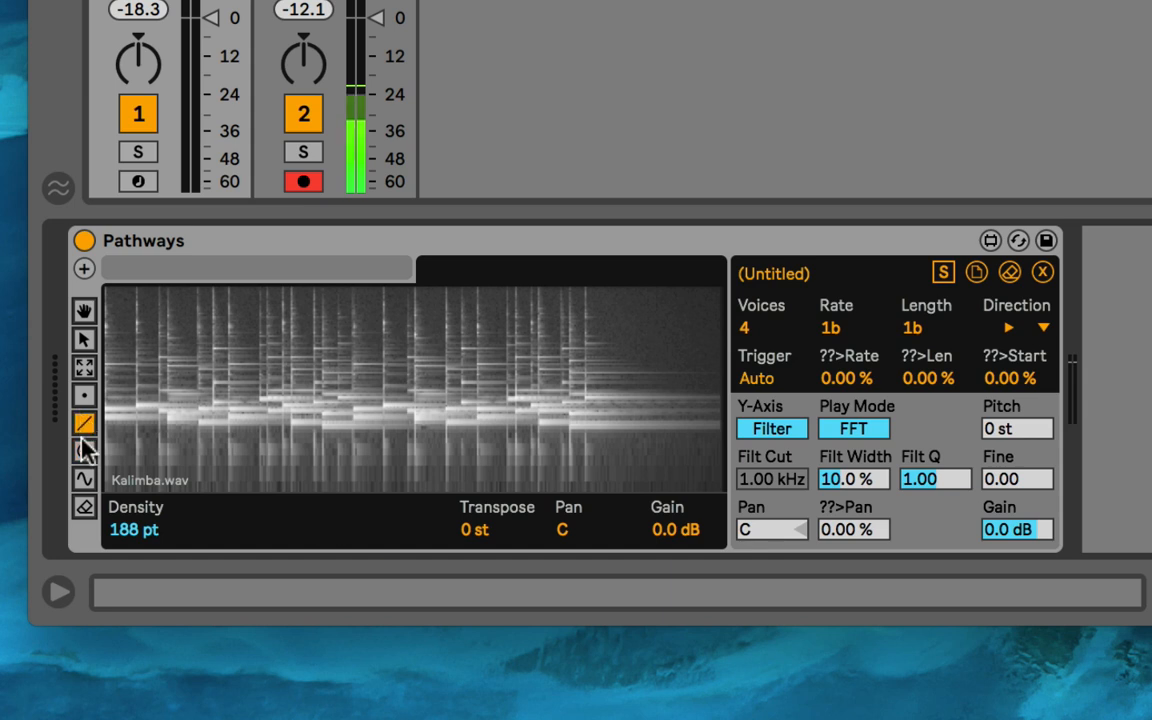
pyautogui.click(84, 451)
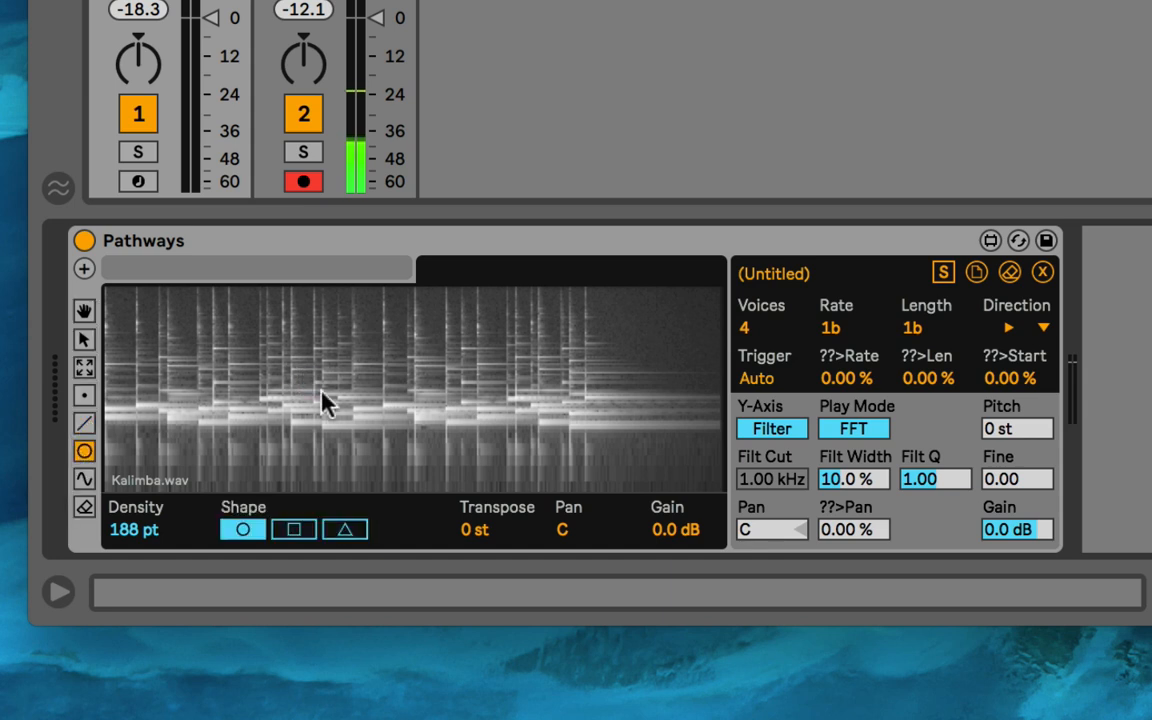
pyautogui.moveTo(340, 402); pyautogui.dragTo(392, 437)
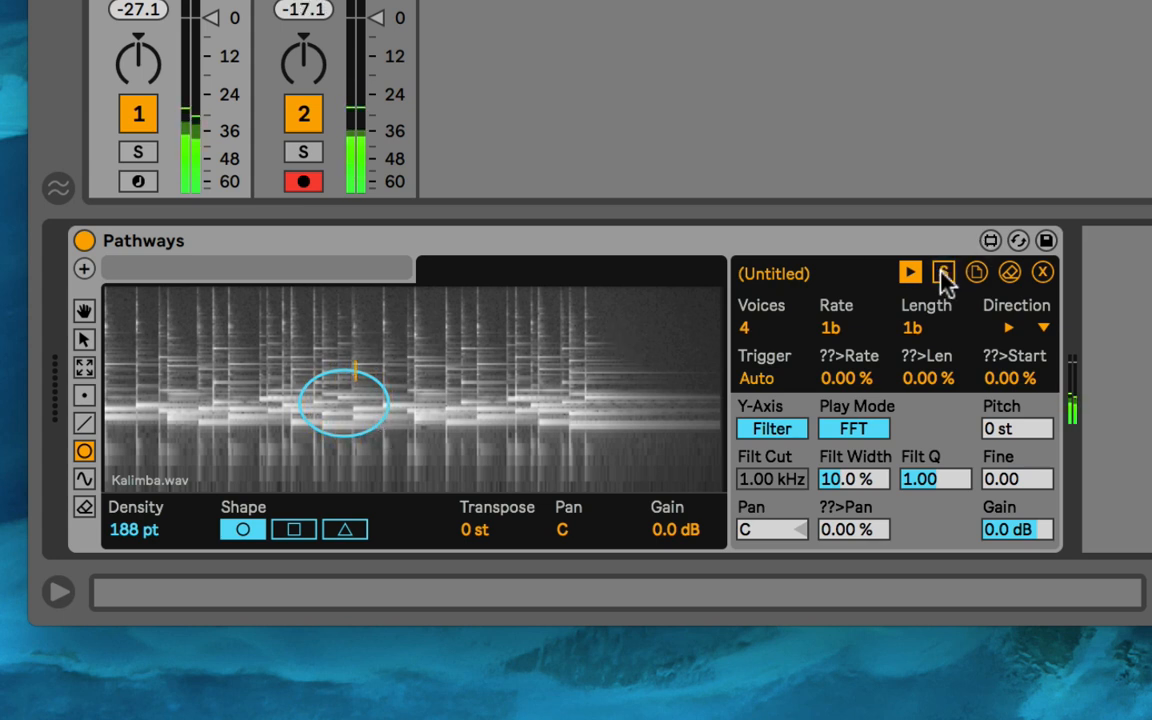
# - Compare the freehand and ellipse layers by switching between them, and delete the layer containing the ellipse
pyautogui.click(382, 272)
pyautogui.click(527, 275)
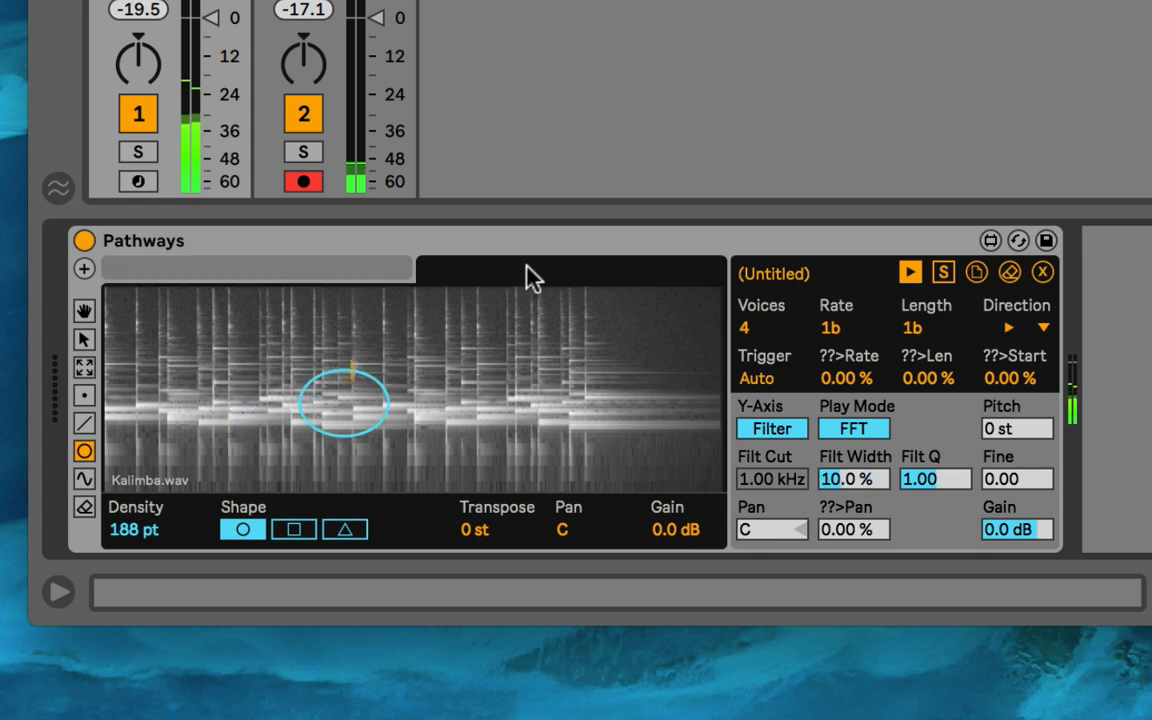
pyautogui.click(386, 275)
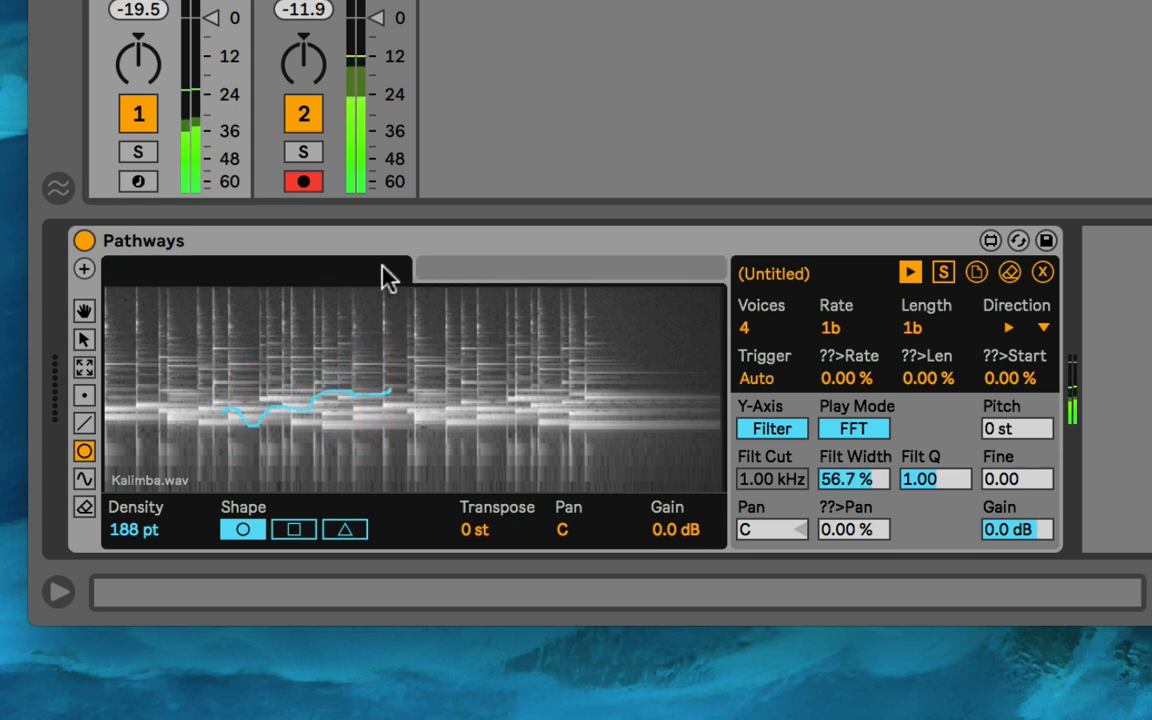
pyautogui.click(527, 272)
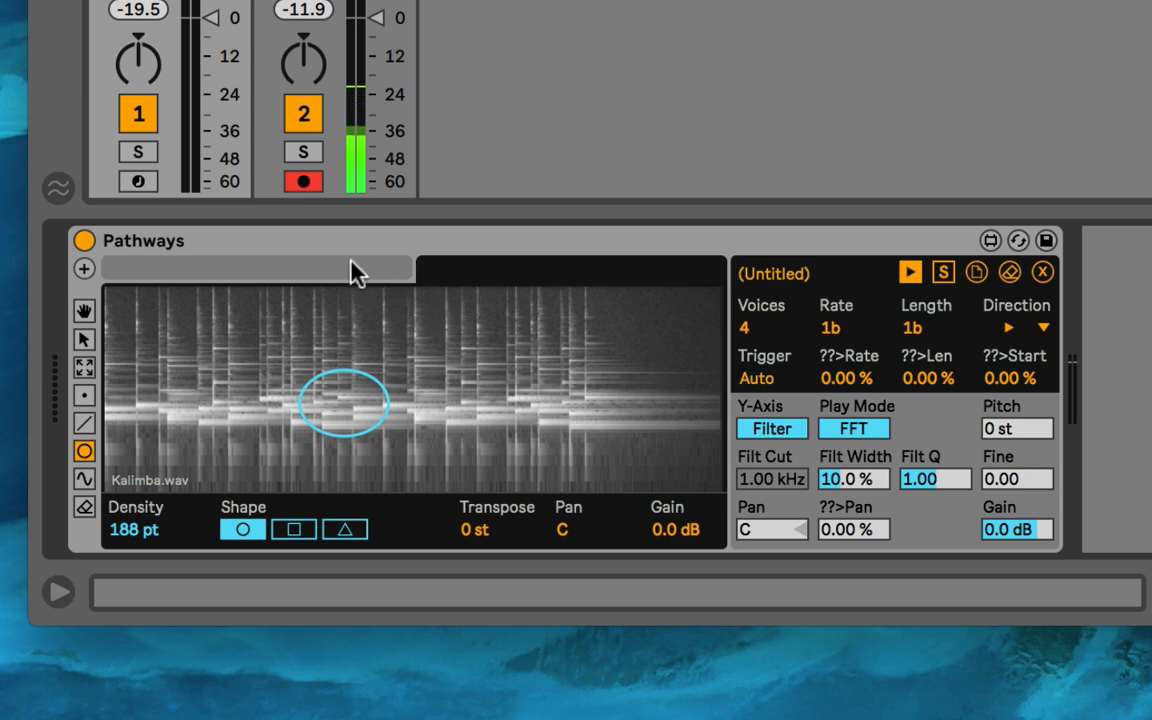
pyautogui.click(396, 266)
pyautogui.click(525, 276)
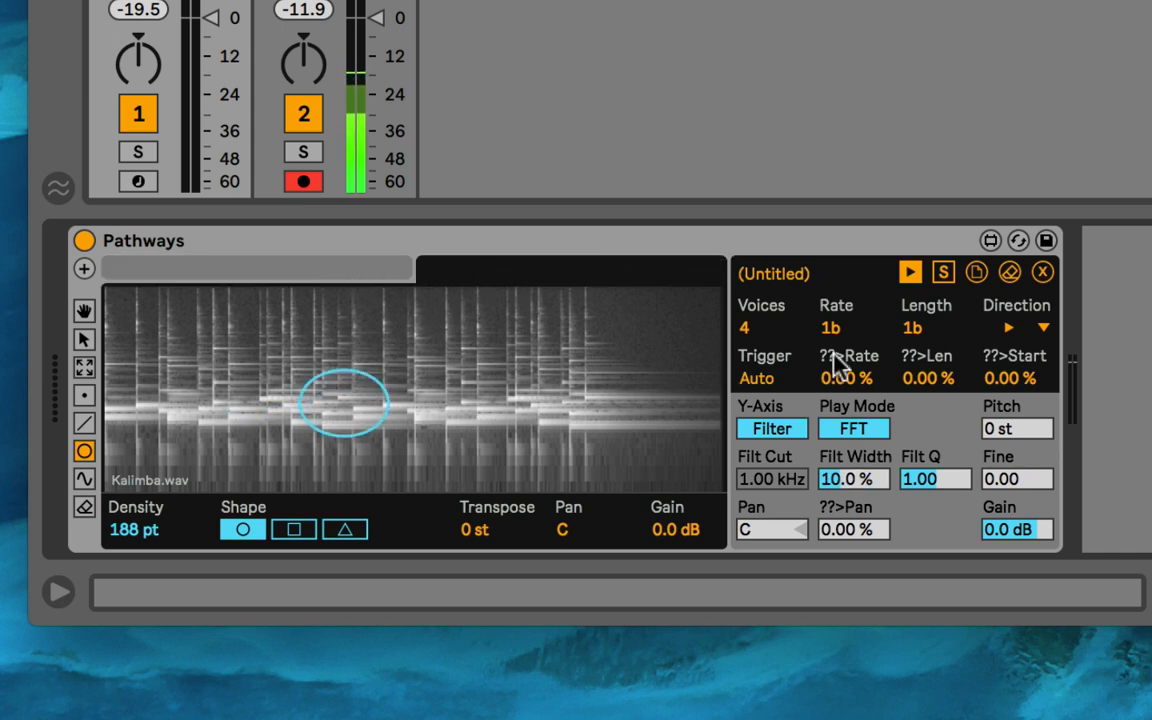
pyautogui.click(1044, 275)
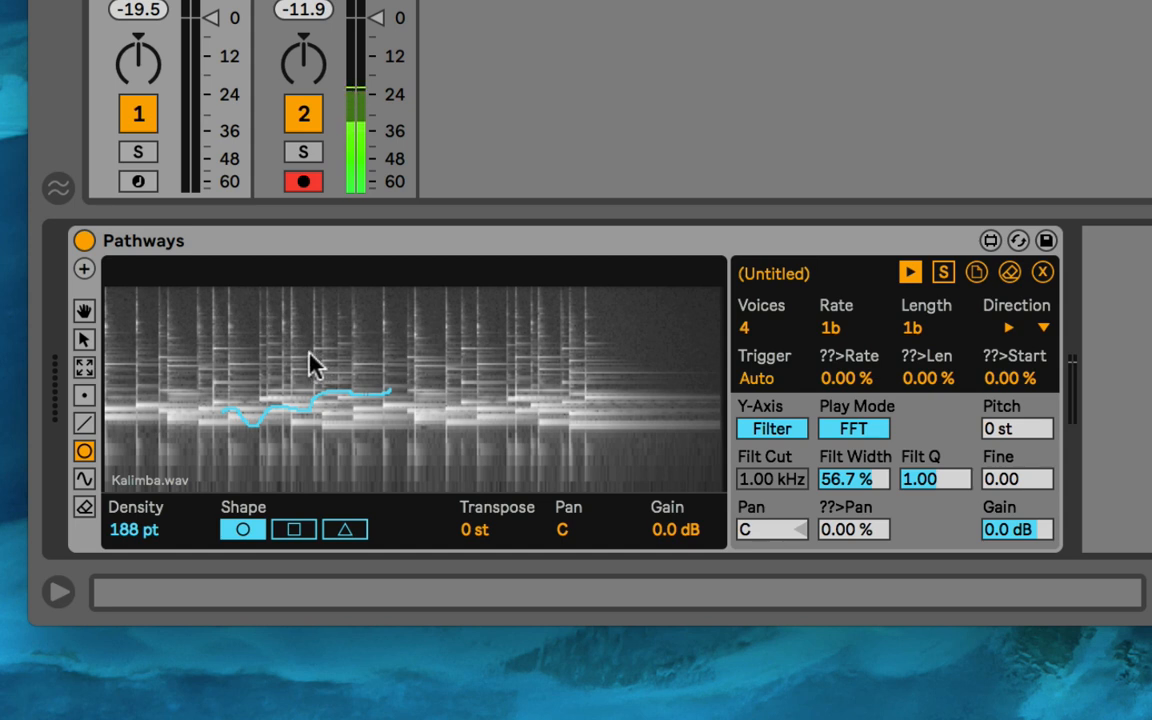
# - Move the remaining freehand path higher in the spectrogram and slightly earlier in the sample
pyautogui.click(84, 340)
pyautogui.click(84, 395)
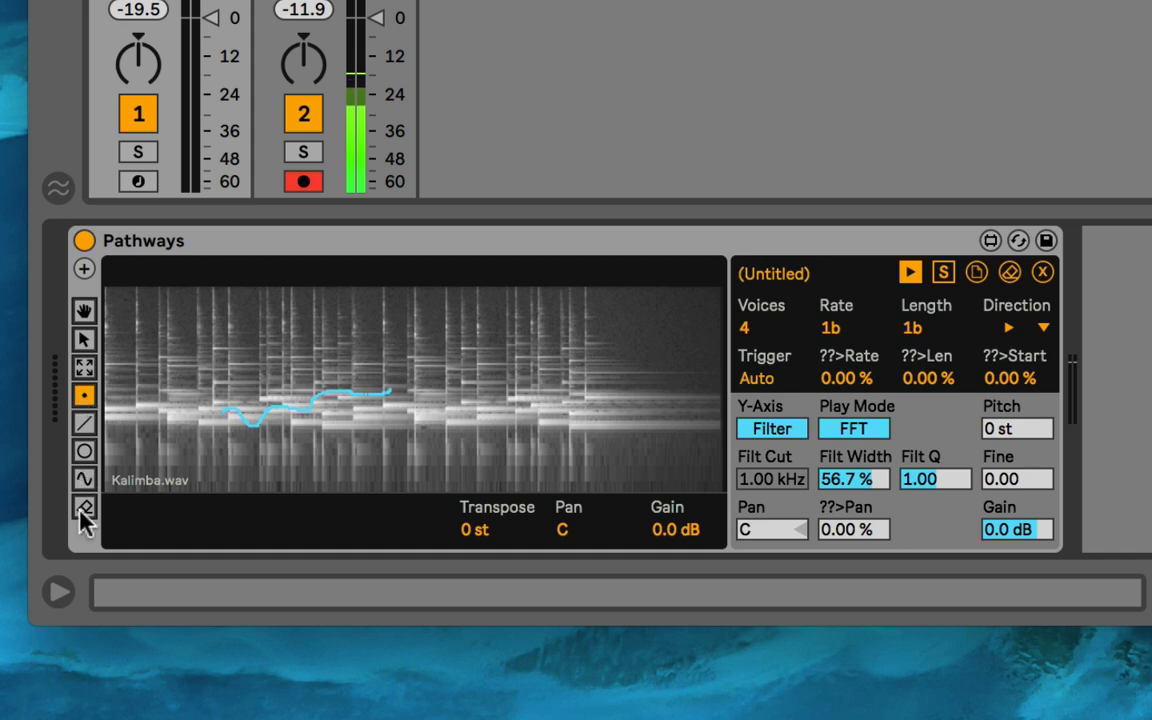
pyautogui.click(86, 312)
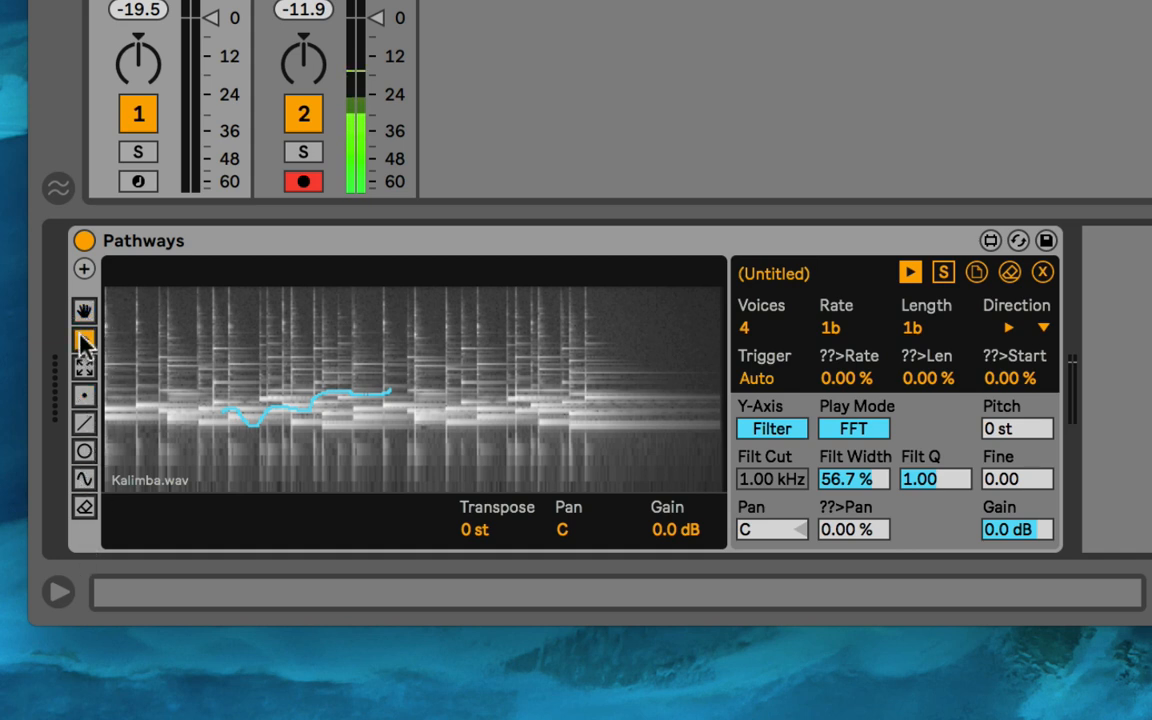
pyautogui.moveTo(208, 332); pyautogui.dragTo(323, 249)
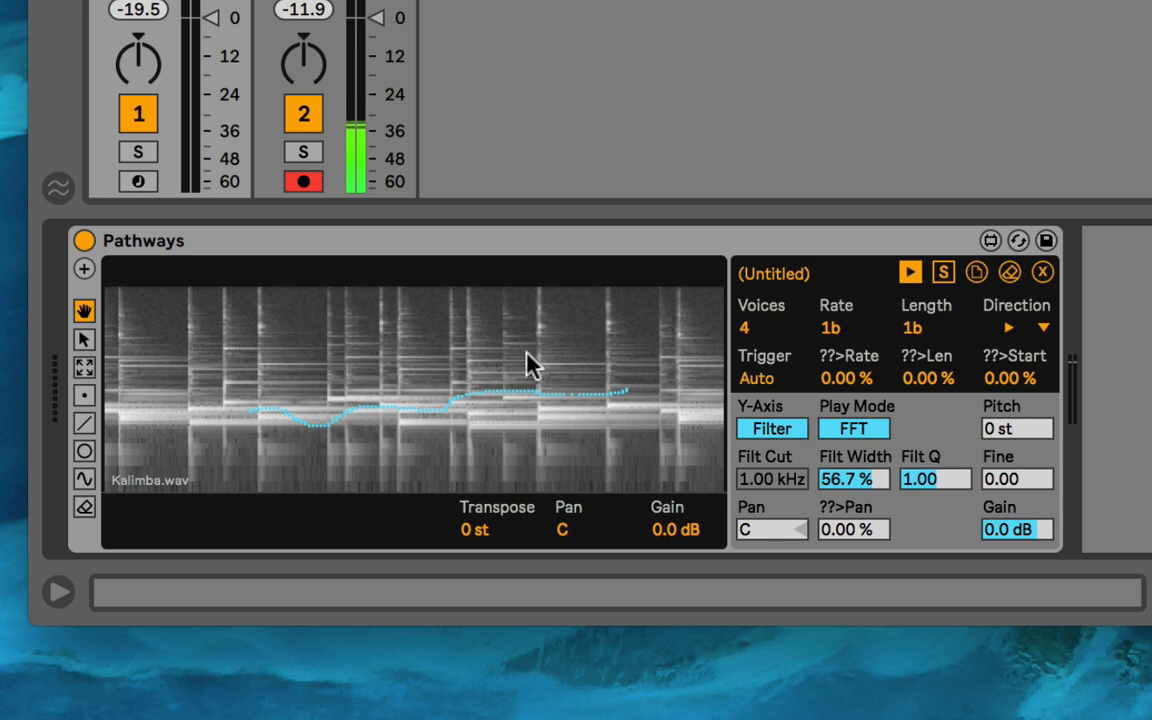
pyautogui.moveTo(527, 360); pyautogui.dragTo(490, 366)
pyautogui.click(84, 339)
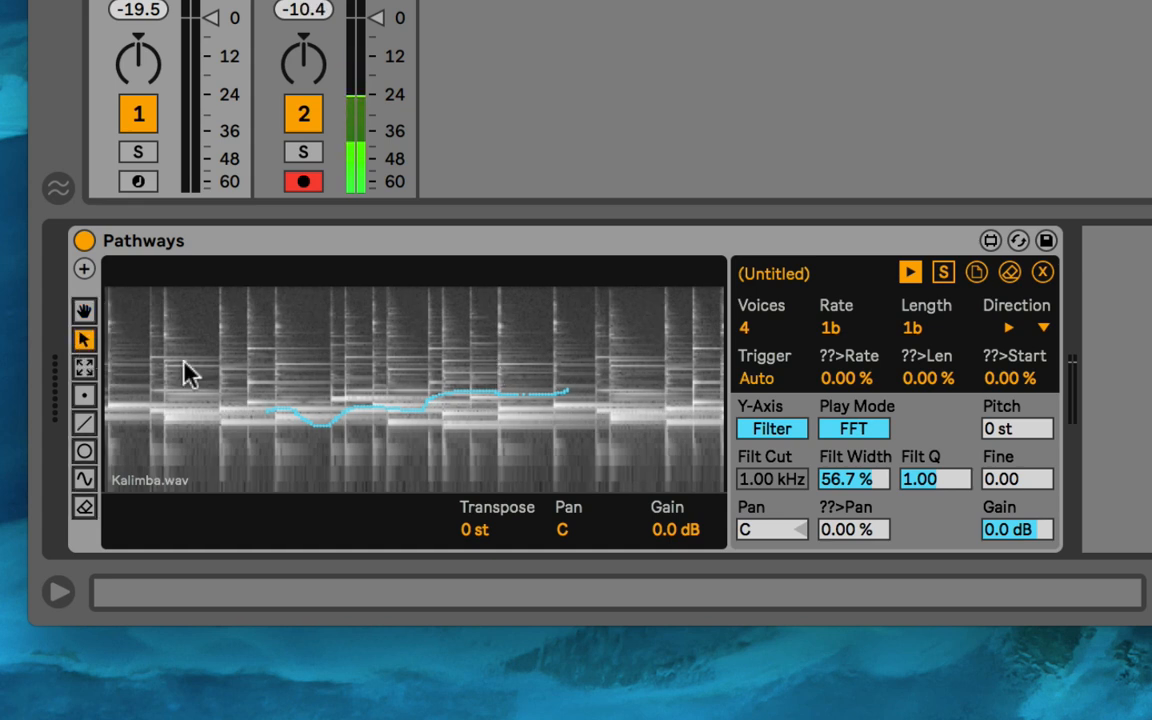
pyautogui.moveTo(404, 404); pyautogui.dragTo(329, 373)
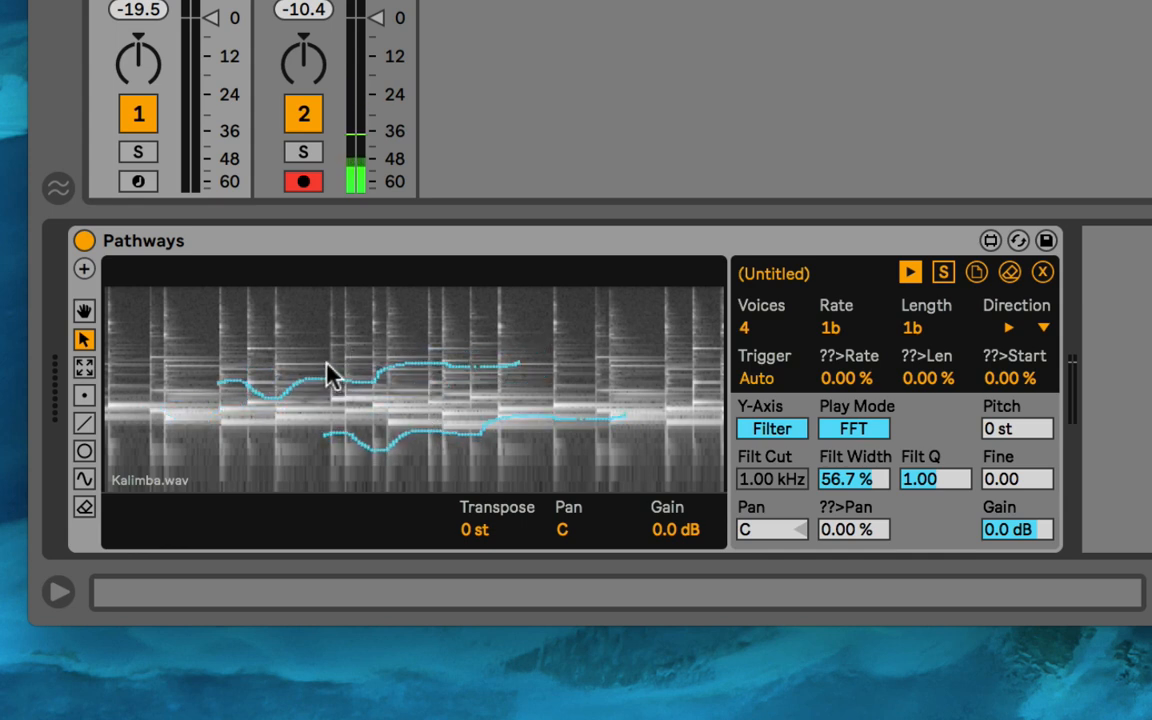
# - Resize the freehand path with the transform tool, making it shorter and then taller, and rotate it slightly
pyautogui.click(85, 367)
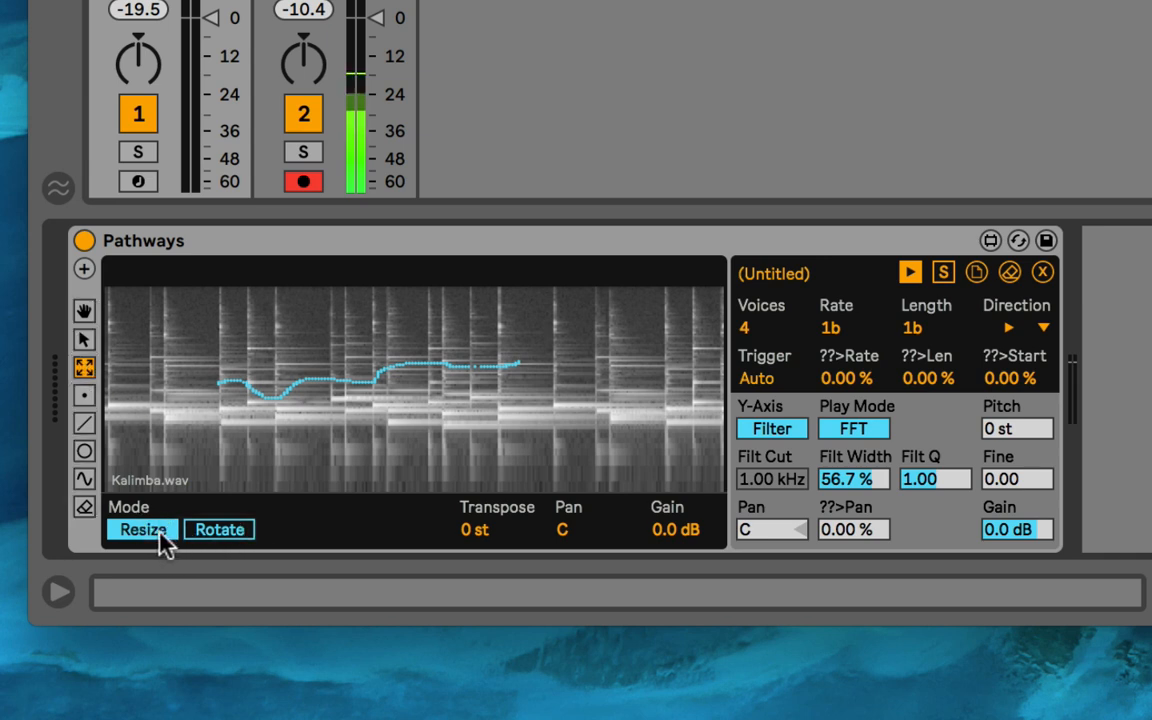
pyautogui.moveTo(510, 378); pyautogui.dragTo(147, 278)
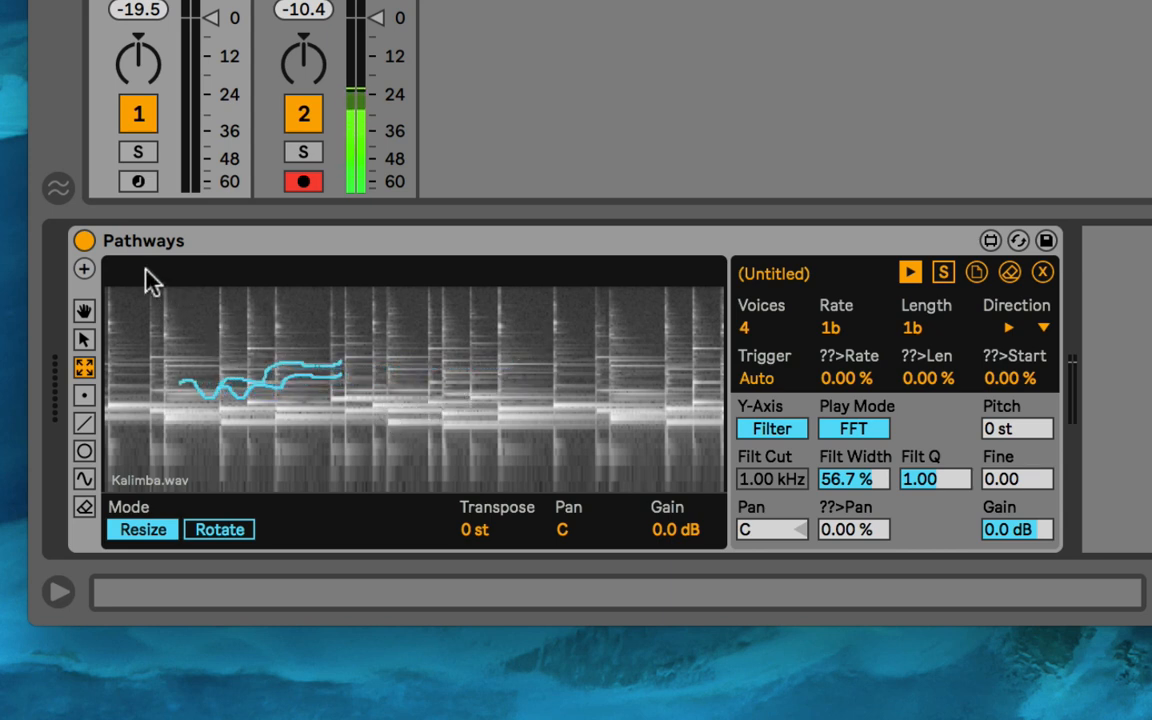
pyautogui.moveTo(324, 389); pyautogui.dragTo(437, 496)
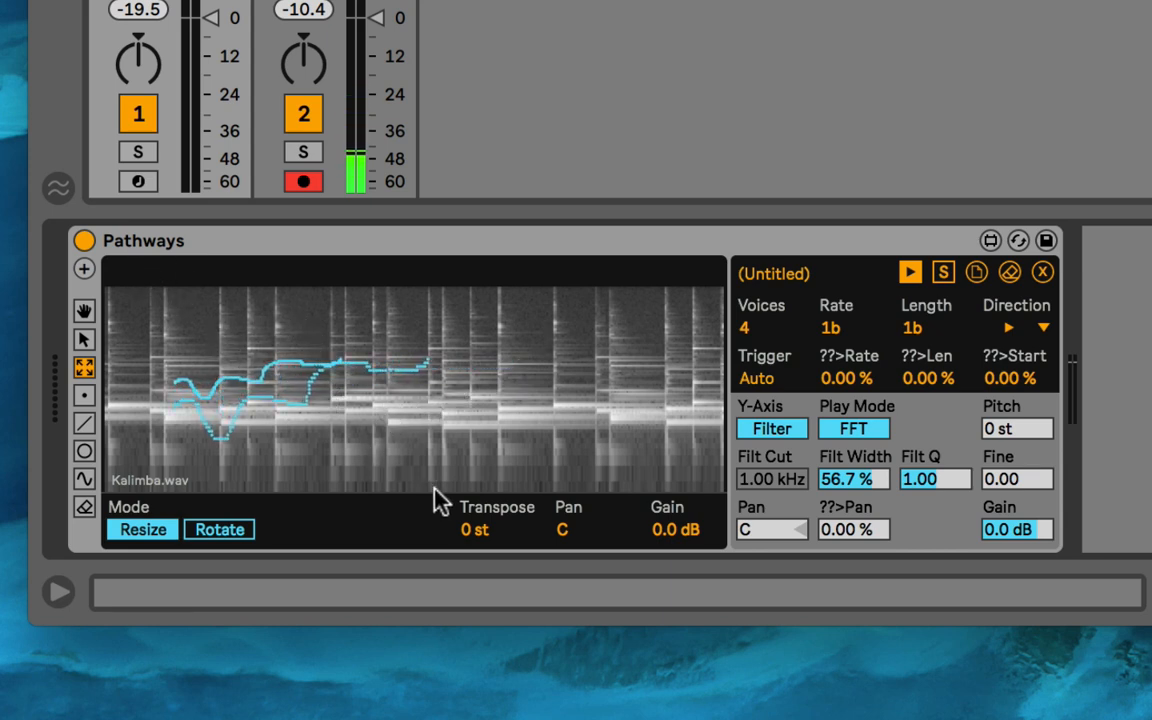
pyautogui.click(215, 532)
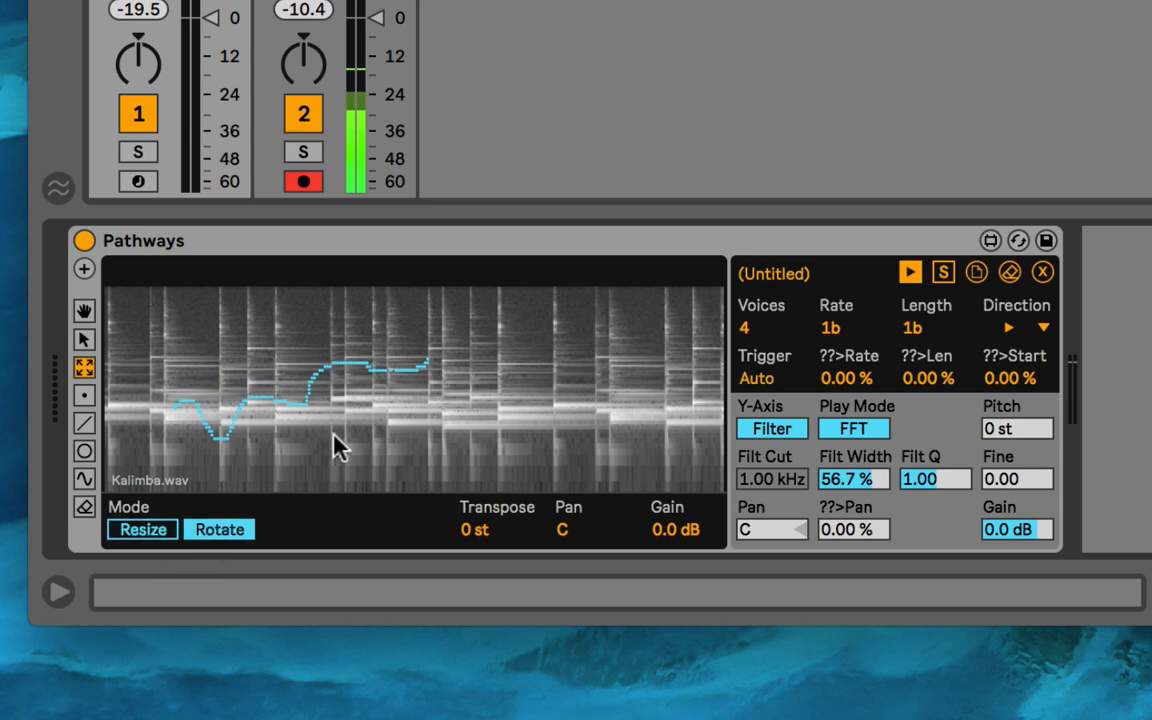
pyautogui.moveTo(334, 442); pyautogui.dragTo(292, 376)
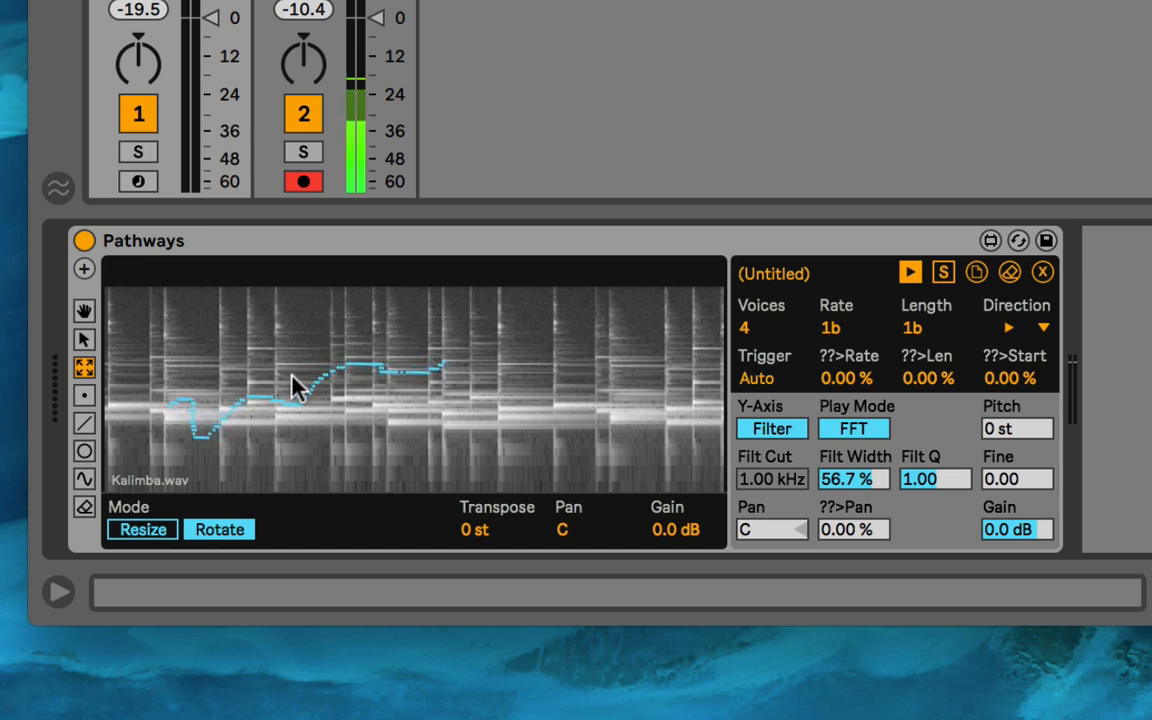
# - Draw another freehand stroke beside the existing path and clear all paths from the layer
pyautogui.click(83, 396)
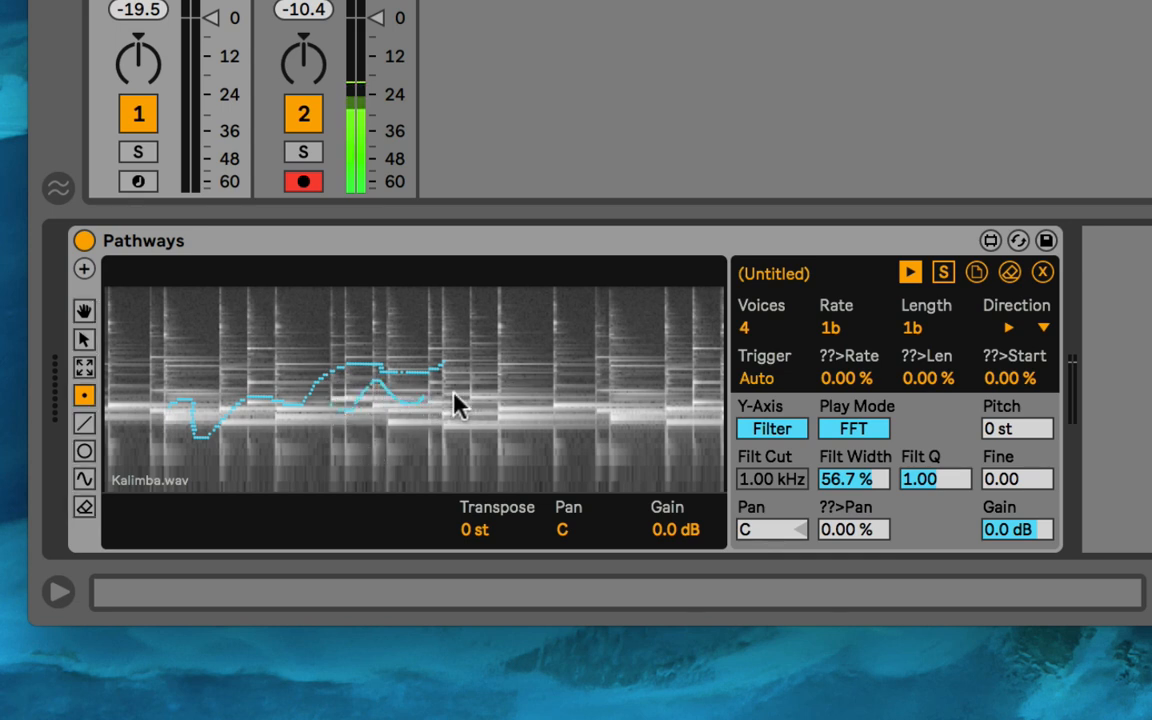
pyautogui.moveTo(450, 396); pyautogui.dragTo(503, 413)
pyautogui.click(1007, 275)
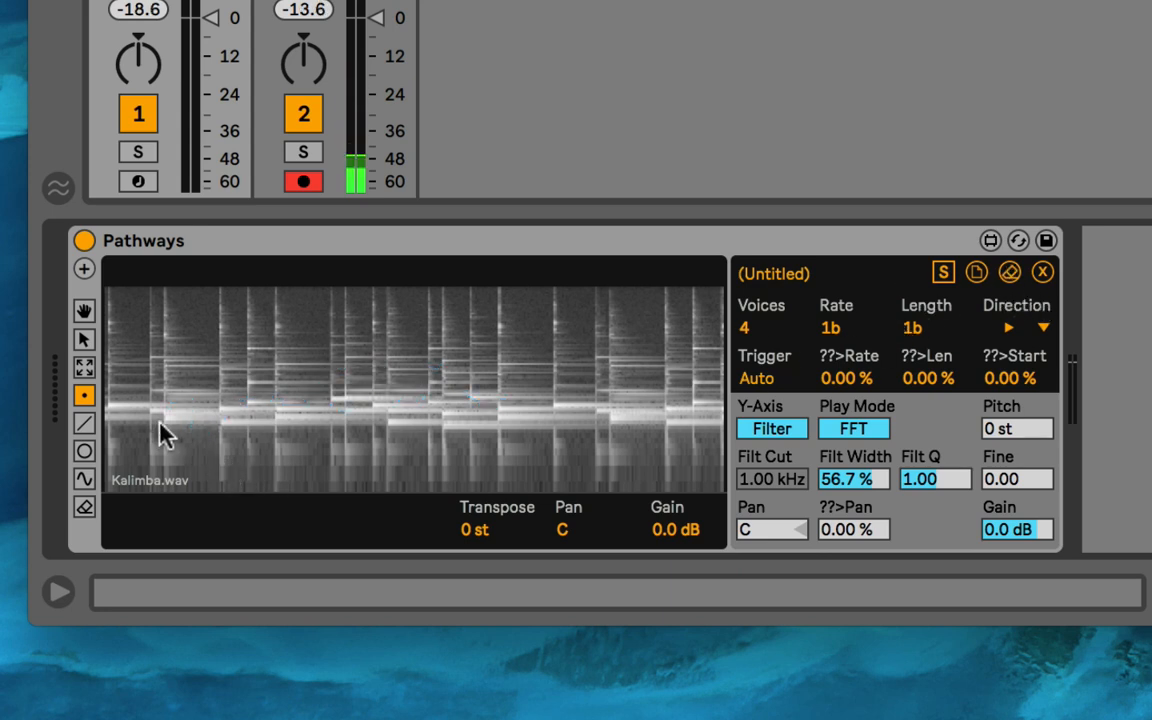
# - Draw several short separate freehand strokes over the spectrogram, followed by a large curved stroke and a long diagonal one
pyautogui.moveTo(160, 423); pyautogui.dragTo(218, 401)
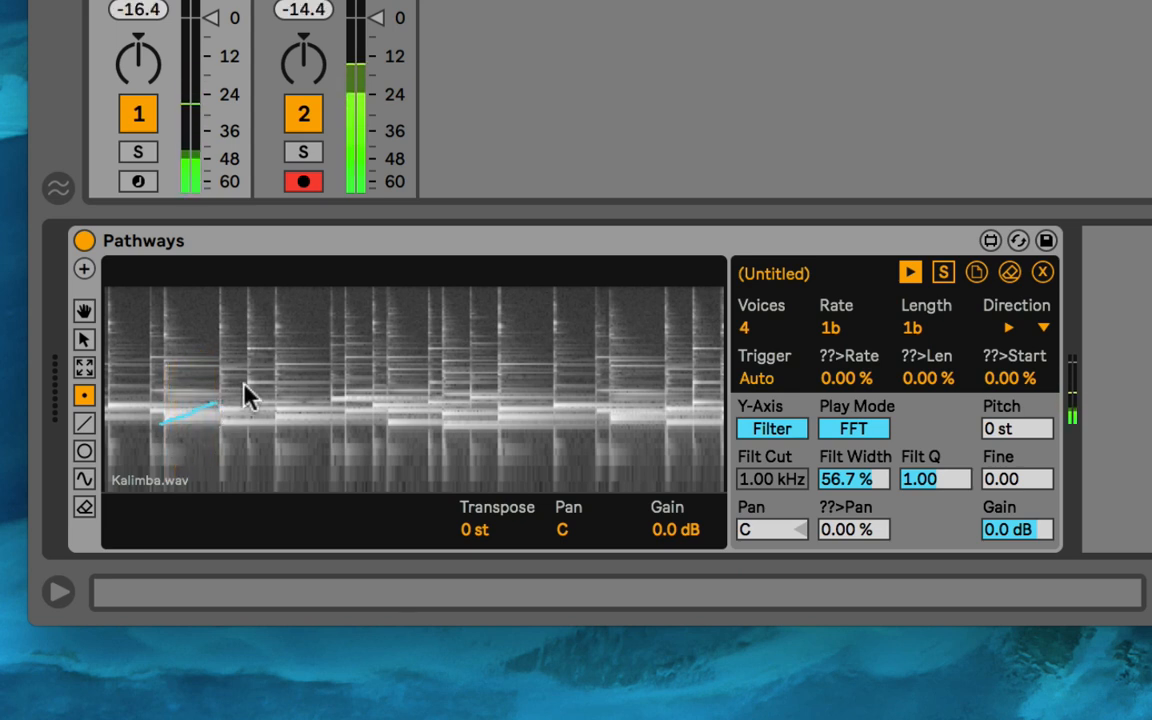
pyautogui.moveTo(241, 383); pyautogui.dragTo(270, 374)
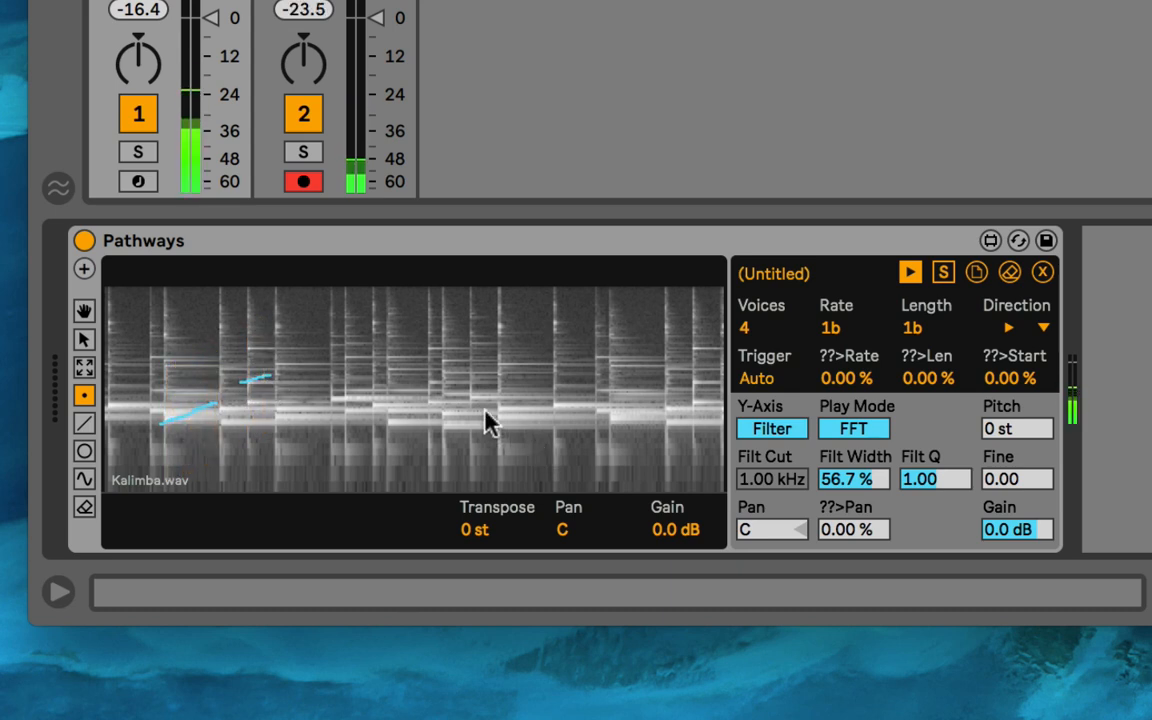
pyautogui.moveTo(336, 369); pyautogui.dragTo(537, 368)
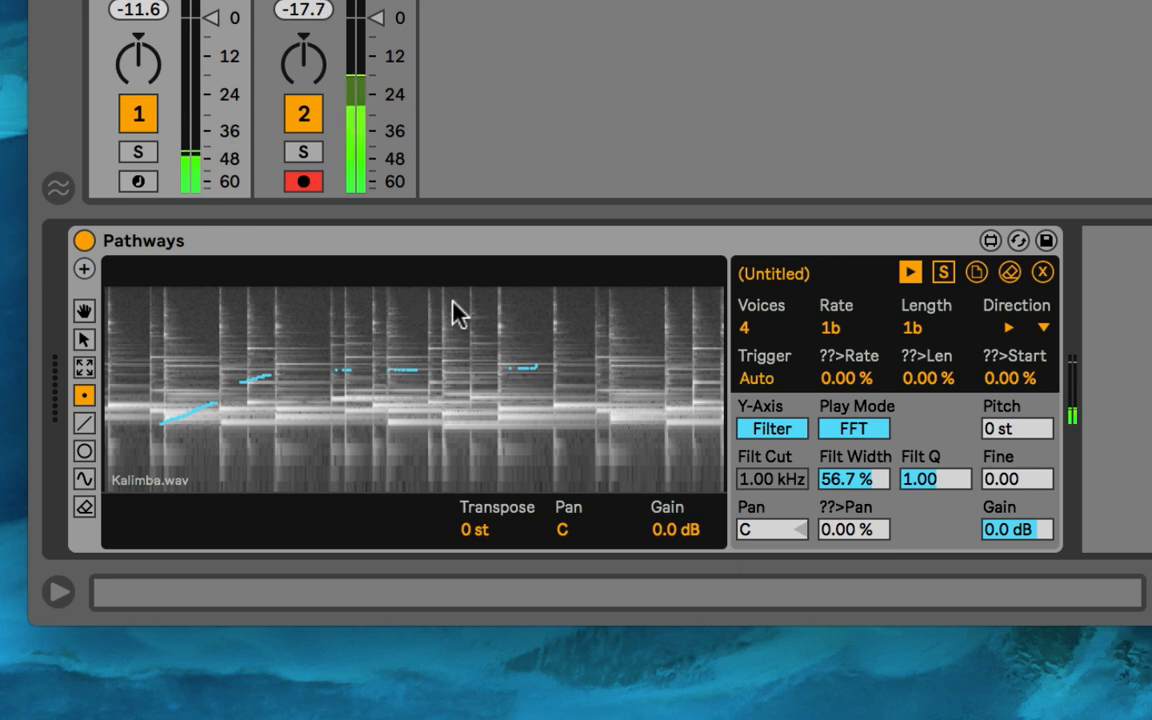
pyautogui.moveTo(493, 391); pyautogui.dragTo(471, 389)
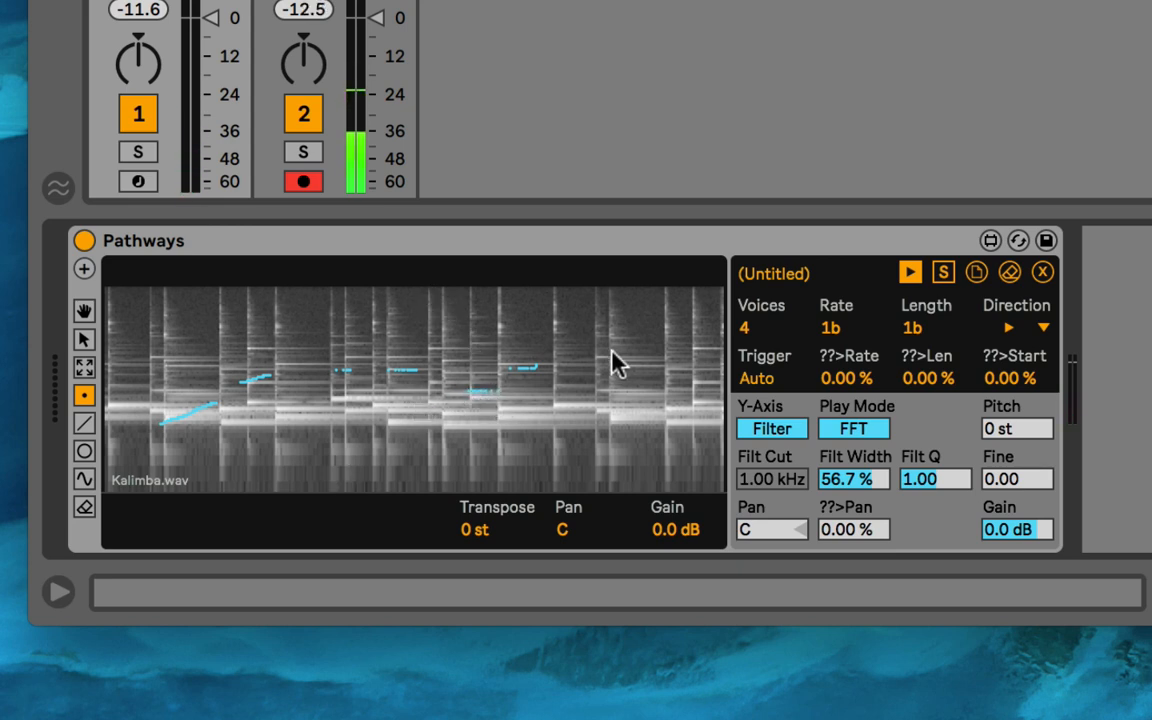
pyautogui.moveTo(390, 415); pyautogui.dragTo(273, 405)
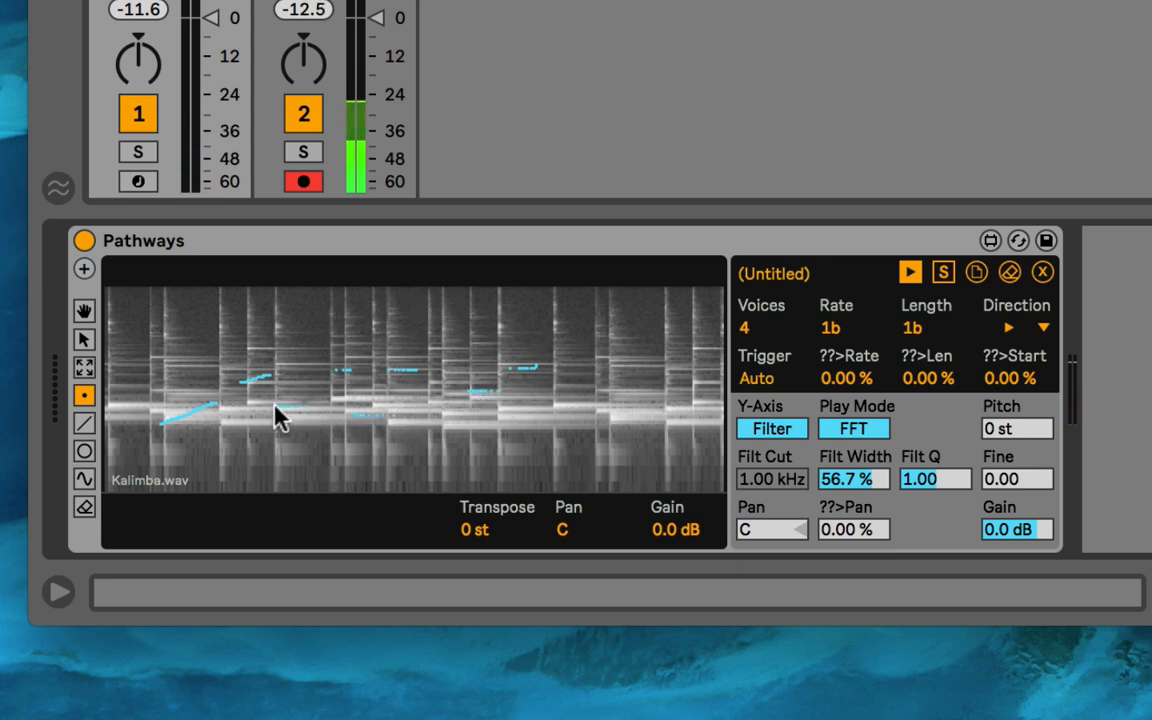
pyautogui.moveTo(215, 436); pyautogui.dragTo(200, 438)
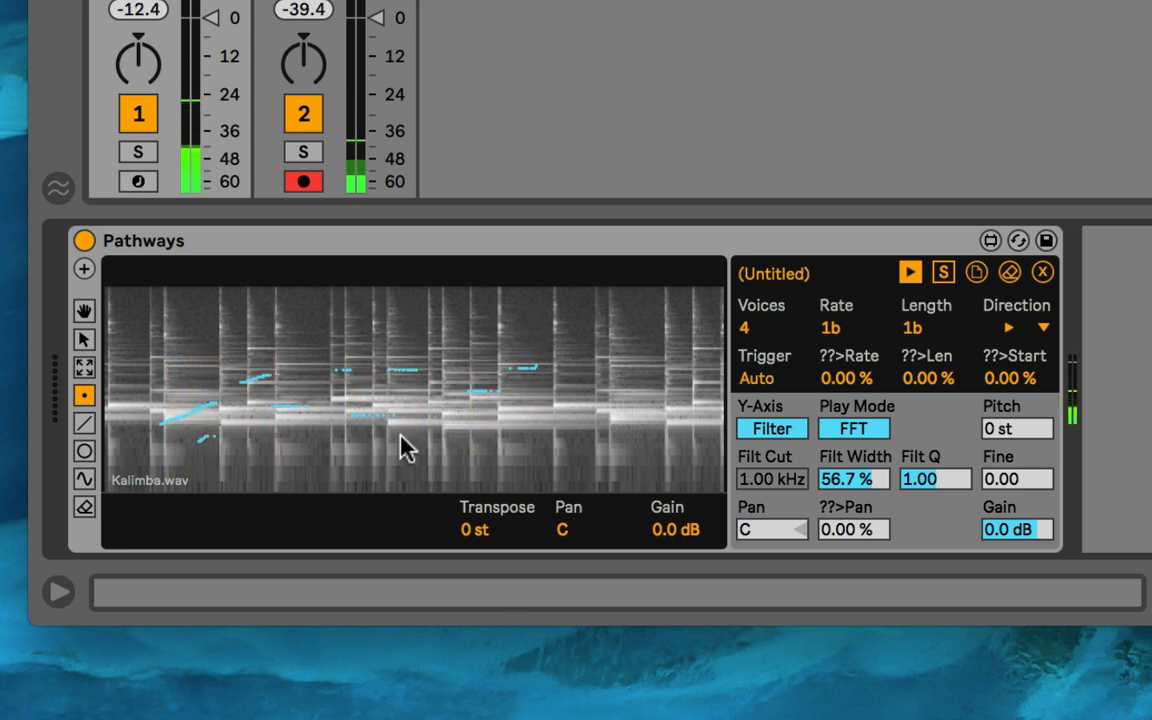
pyautogui.moveTo(399, 440)
pyautogui.mouseDown()
pyautogui.moveTo(442, 442)
pyautogui.moveTo(527, 314)
pyautogui.moveTo(405, 383)
pyautogui.mouseUp()
pyautogui.moveTo(333, 407); pyautogui.dragTo(257, 334)
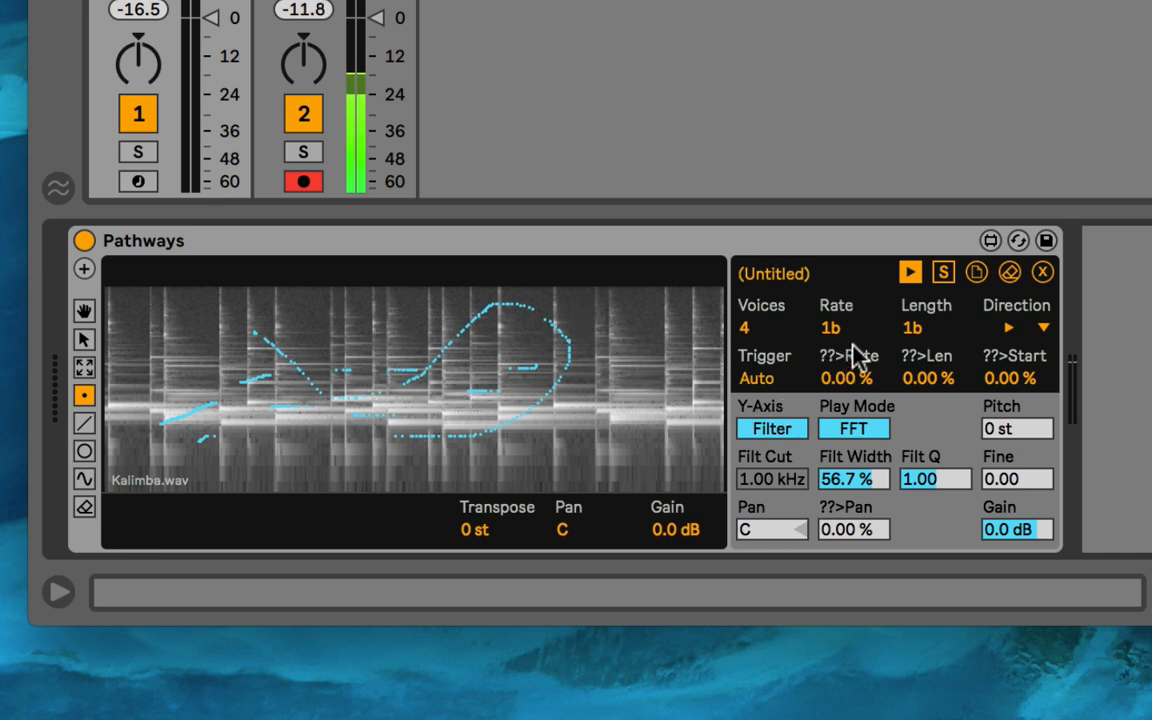
# - Clear the freehand paths and draw four straight line paths on the spectrogram: two rising, one short falling and one horizontal below them
pyautogui.click(1009, 272)
pyautogui.click(86, 425)
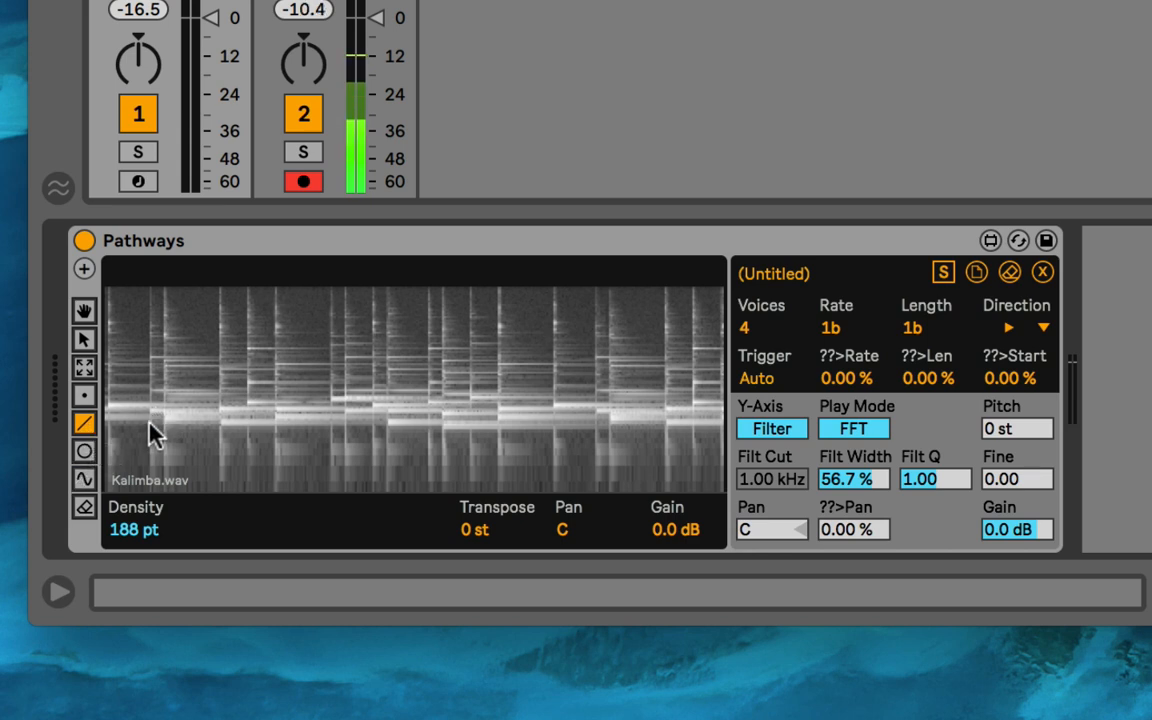
pyautogui.moveTo(149, 424); pyautogui.dragTo(315, 371)
pyautogui.moveTo(434, 404); pyautogui.dragTo(434, 404)
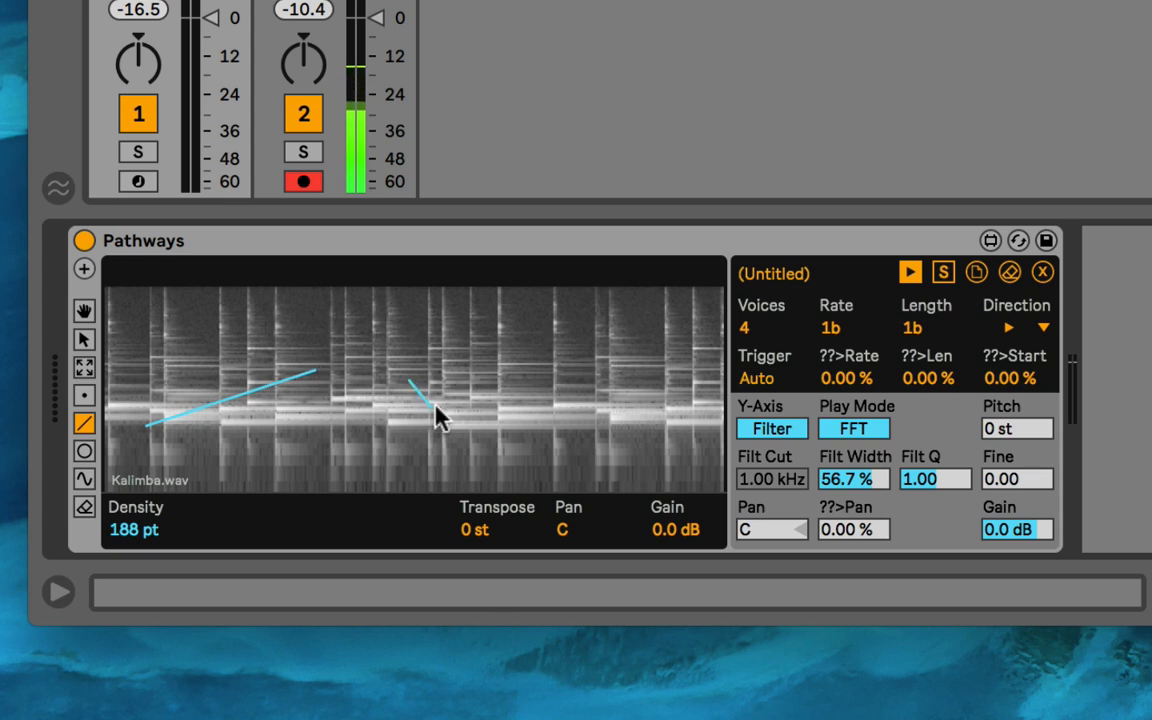
pyautogui.moveTo(522, 364); pyautogui.dragTo(434, 431)
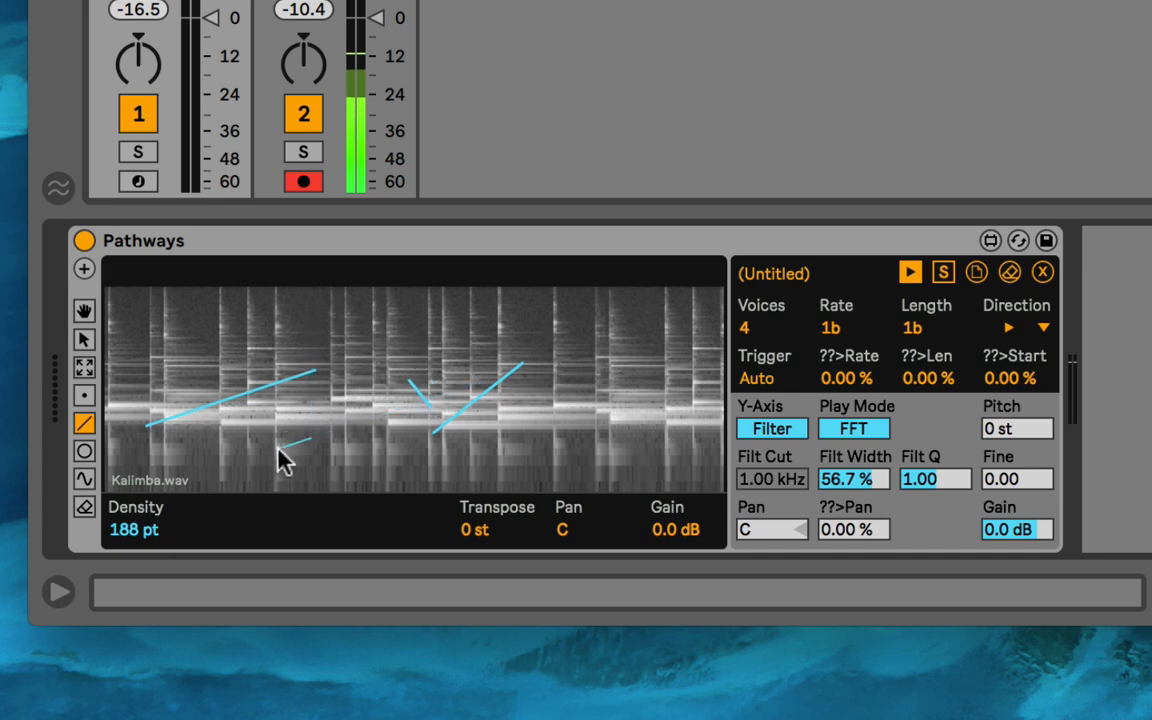
pyautogui.moveTo(309, 437); pyautogui.dragTo(476, 431)
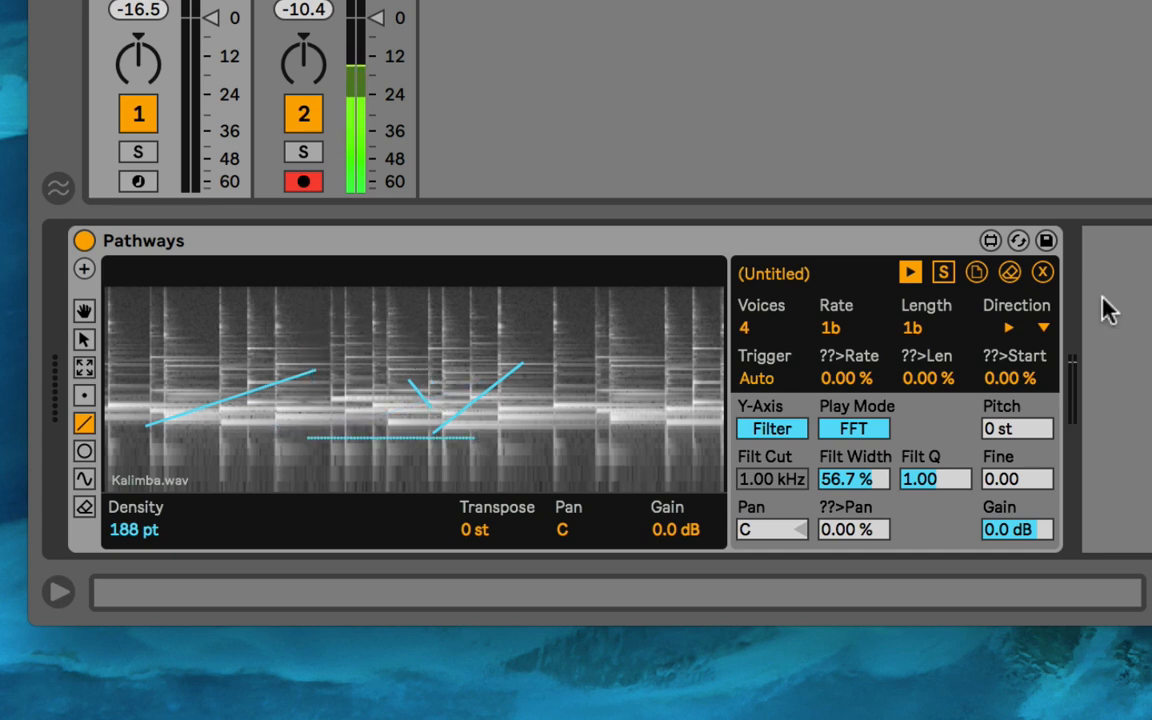
# - Clear the straight line paths from the layer, and briefly show and hide the info view
pyautogui.click(1010, 274)
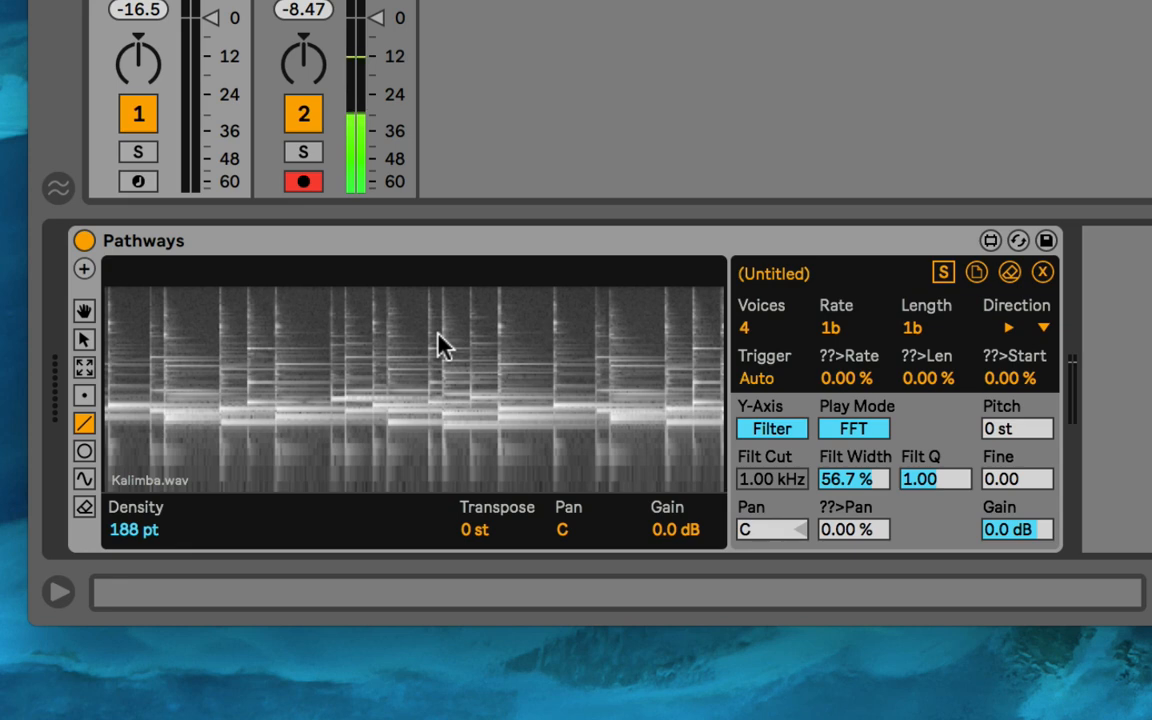
pyautogui.click(56, 590)
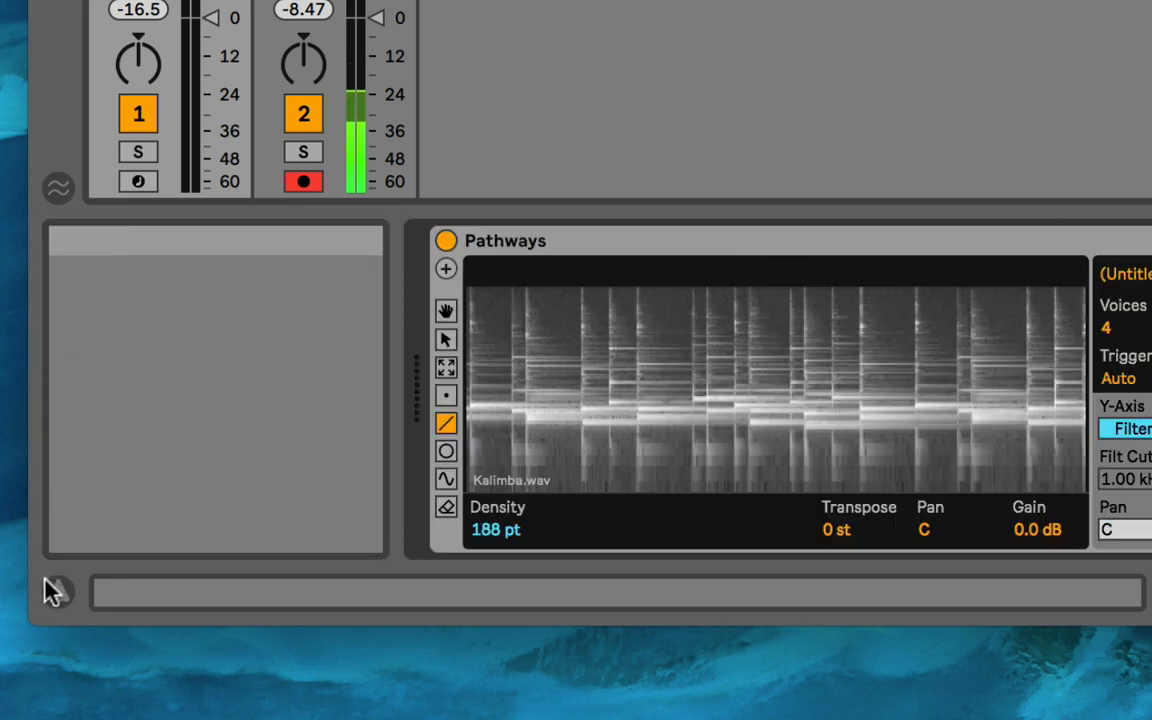
pyautogui.click(60, 592)
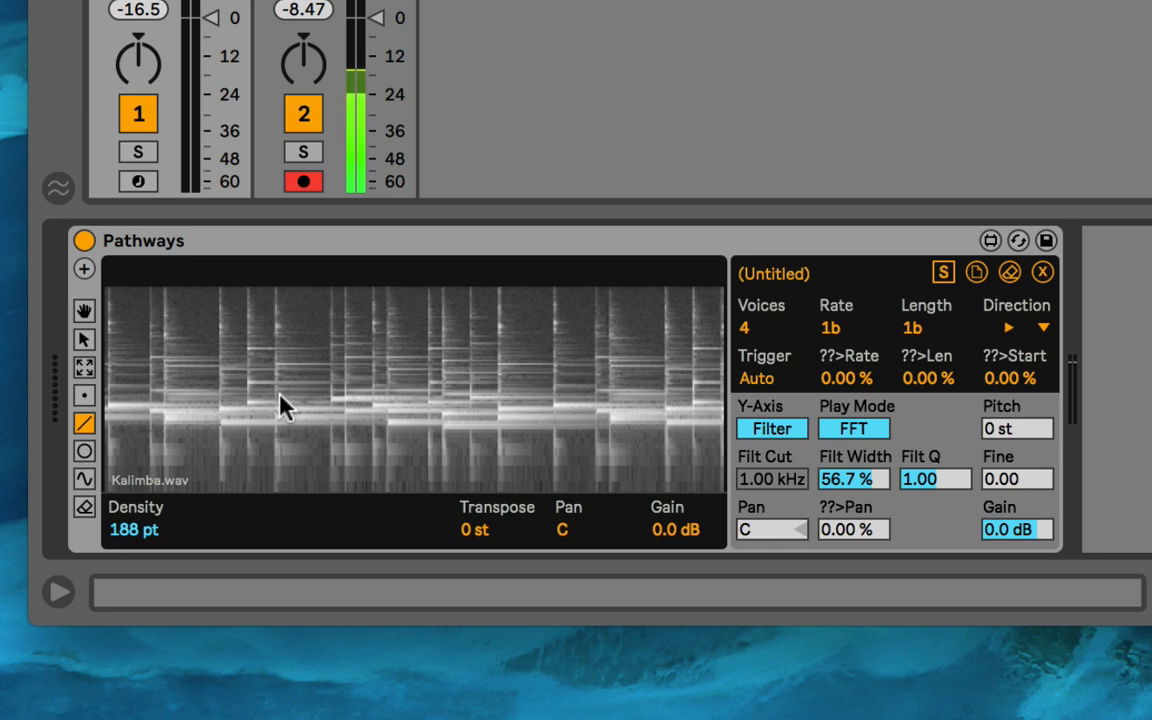
# - Draw a short falling line, several freehand strokes around it, and a large ellipse overlapping the line's end
pyautogui.moveTo(304, 424)
pyautogui.mouseDown()
pyautogui.moveTo(338, 411)
pyautogui.moveTo(339, 423)
pyautogui.mouseUp()
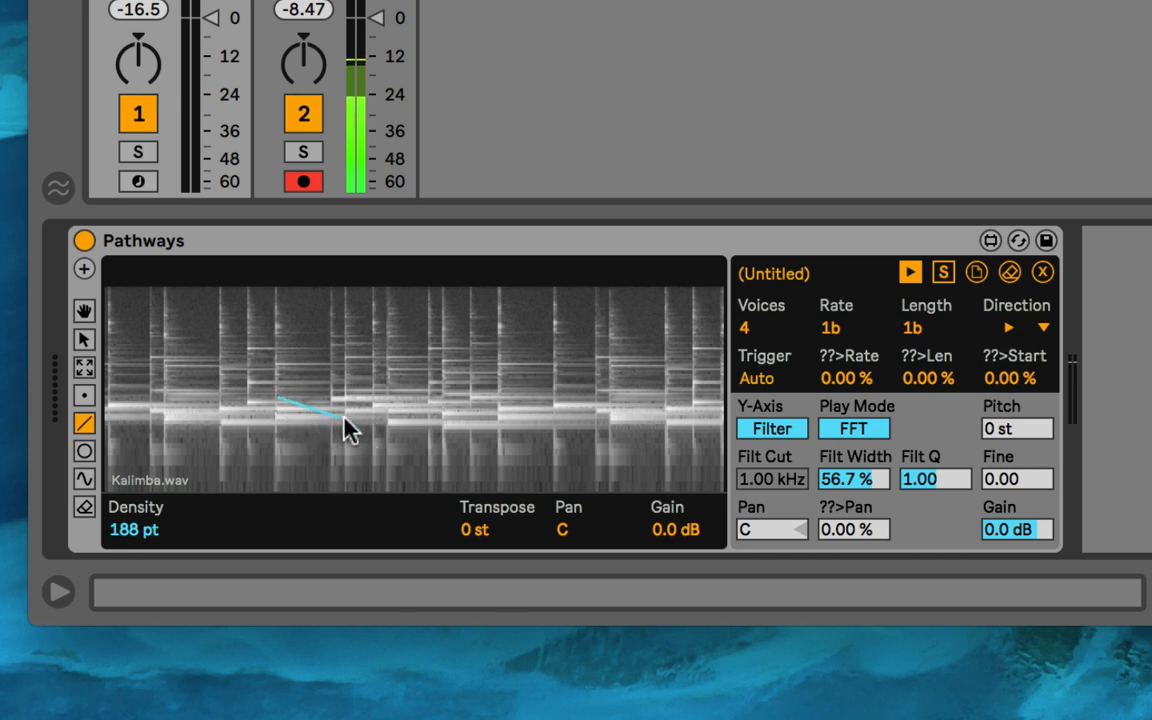
pyautogui.click(84, 395)
pyautogui.moveTo(261, 396)
pyautogui.mouseDown()
pyautogui.moveTo(317, 235)
pyautogui.moveTo(185, 442)
pyautogui.moveTo(207, 421)
pyautogui.mouseUp()
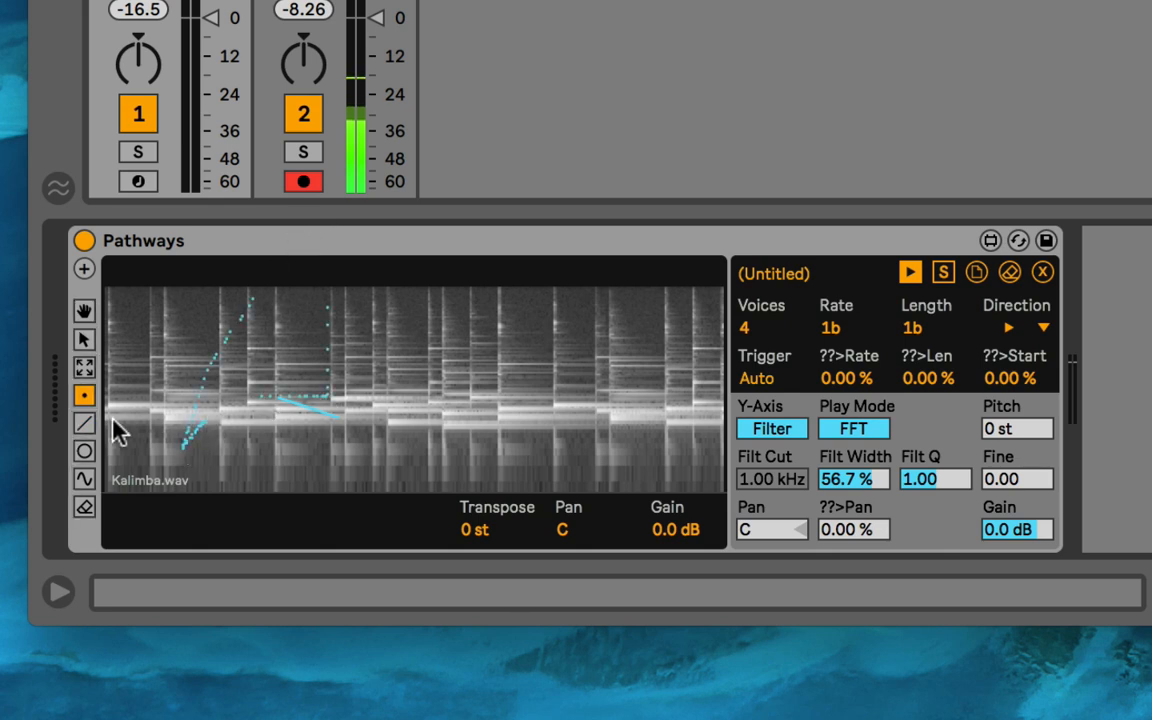
pyautogui.click(81, 446)
pyautogui.moveTo(305, 355); pyautogui.dragTo(445, 448)
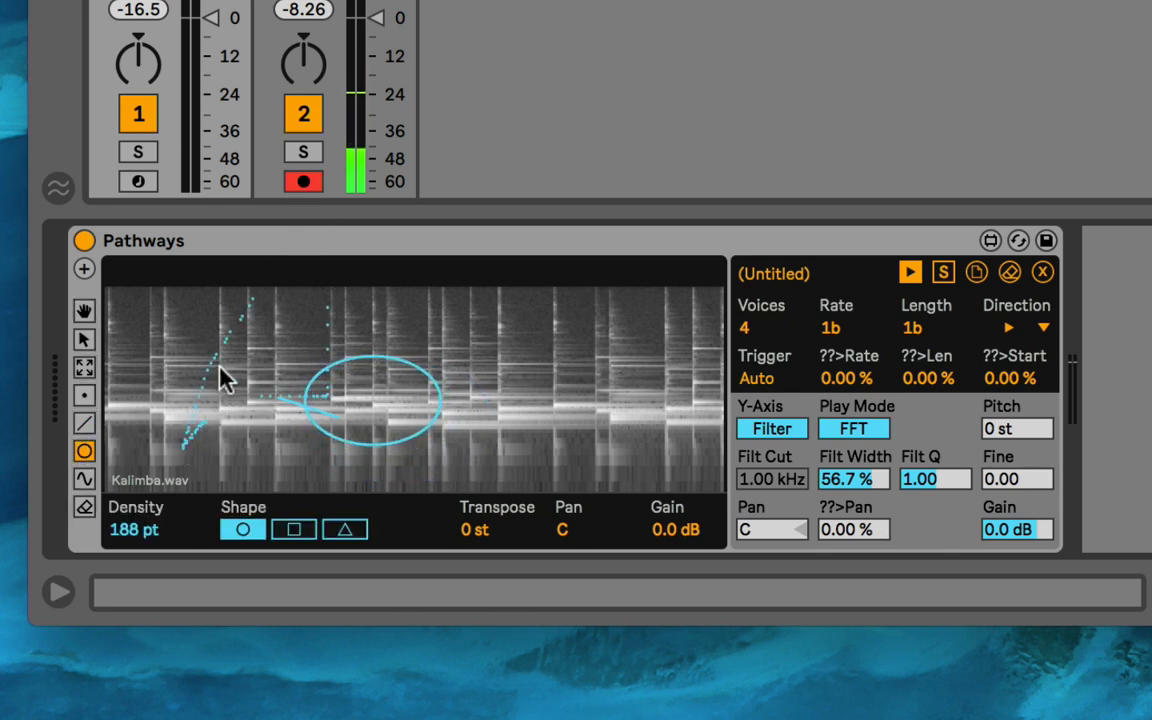
# - Clear the mixed paths from the layer and draw a small circular path near the middle of the spectrogram
pyautogui.click(85, 312)
pyautogui.moveTo(288, 438); pyautogui.dragTo(172, 512)
pyautogui.moveTo(524, 390); pyautogui.dragTo(576, 437)
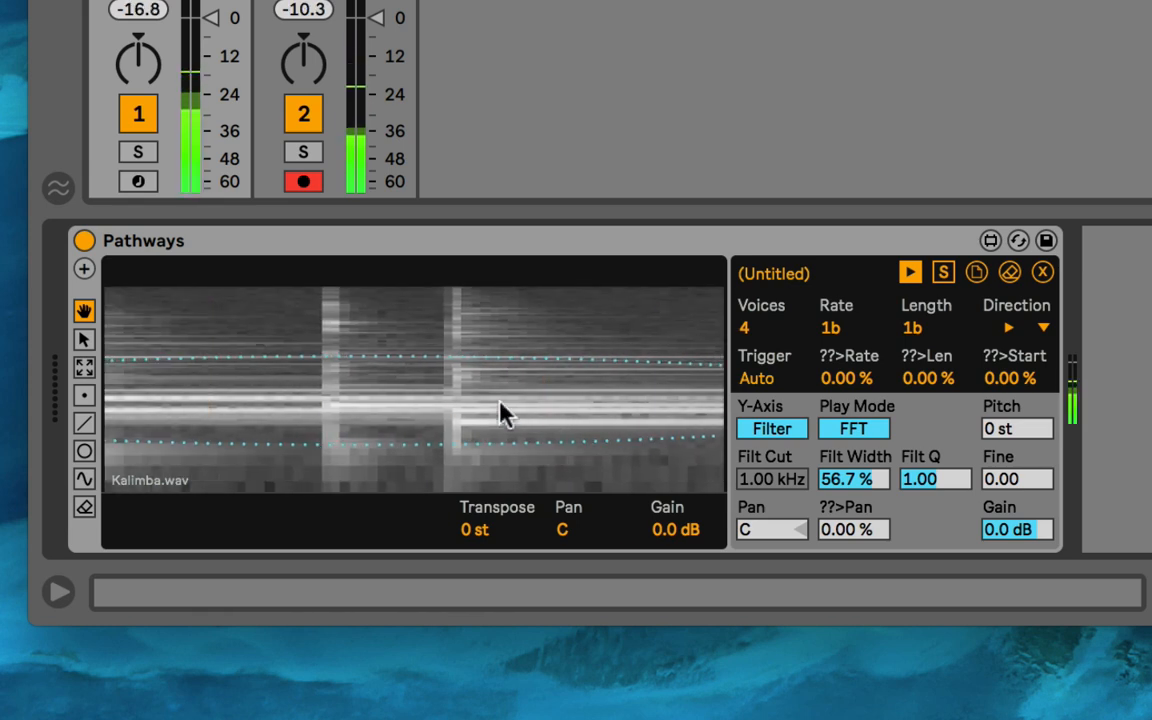
pyautogui.moveTo(518, 327); pyautogui.dragTo(517, 39)
pyautogui.moveTo(338, 311); pyautogui.dragTo(300, 372)
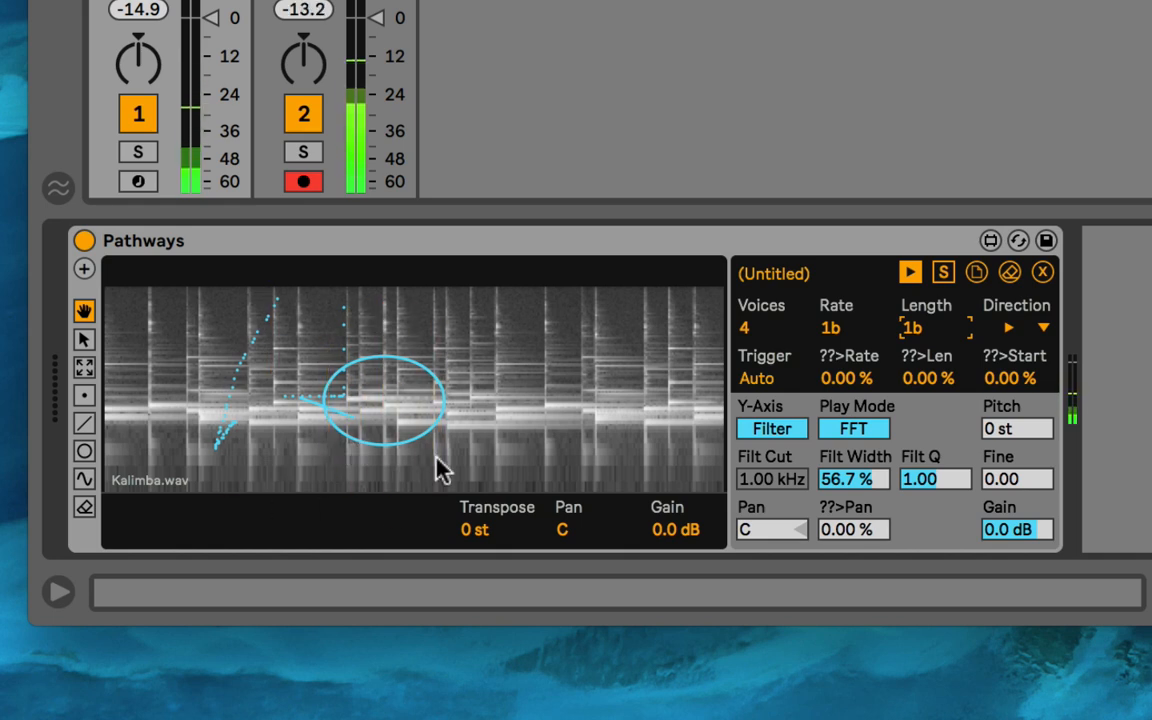
pyautogui.click(1009, 274)
pyautogui.click(84, 451)
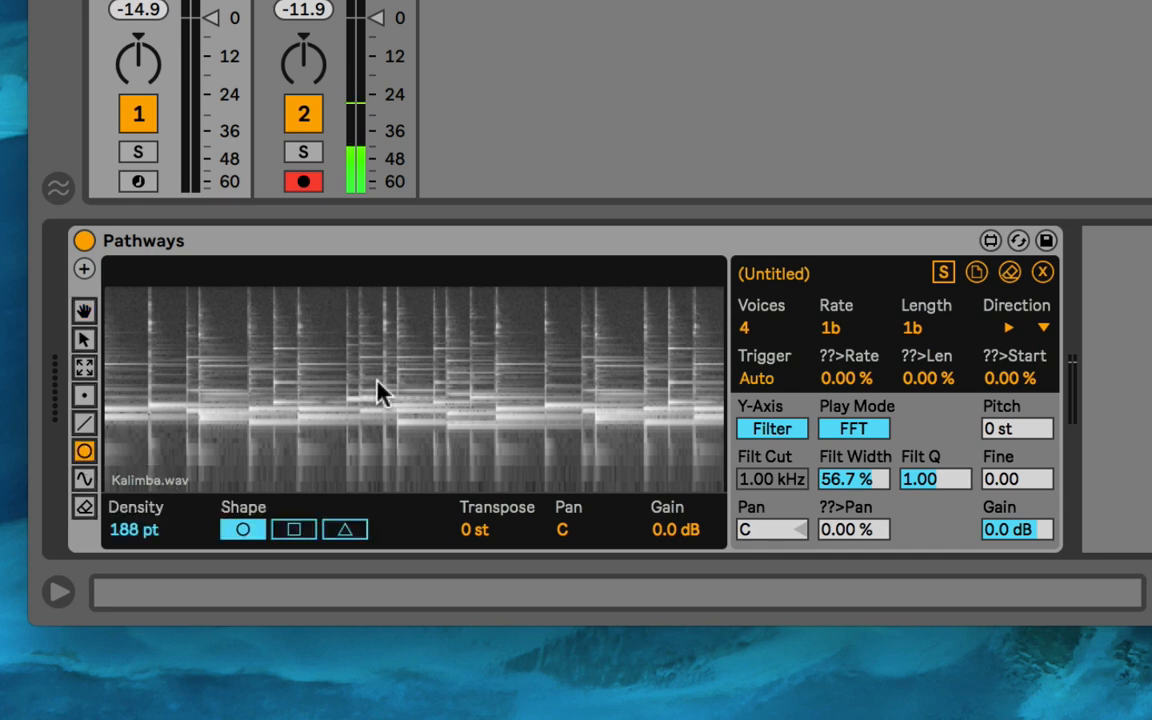
pyautogui.moveTo(353, 388); pyautogui.dragTo(378, 402)
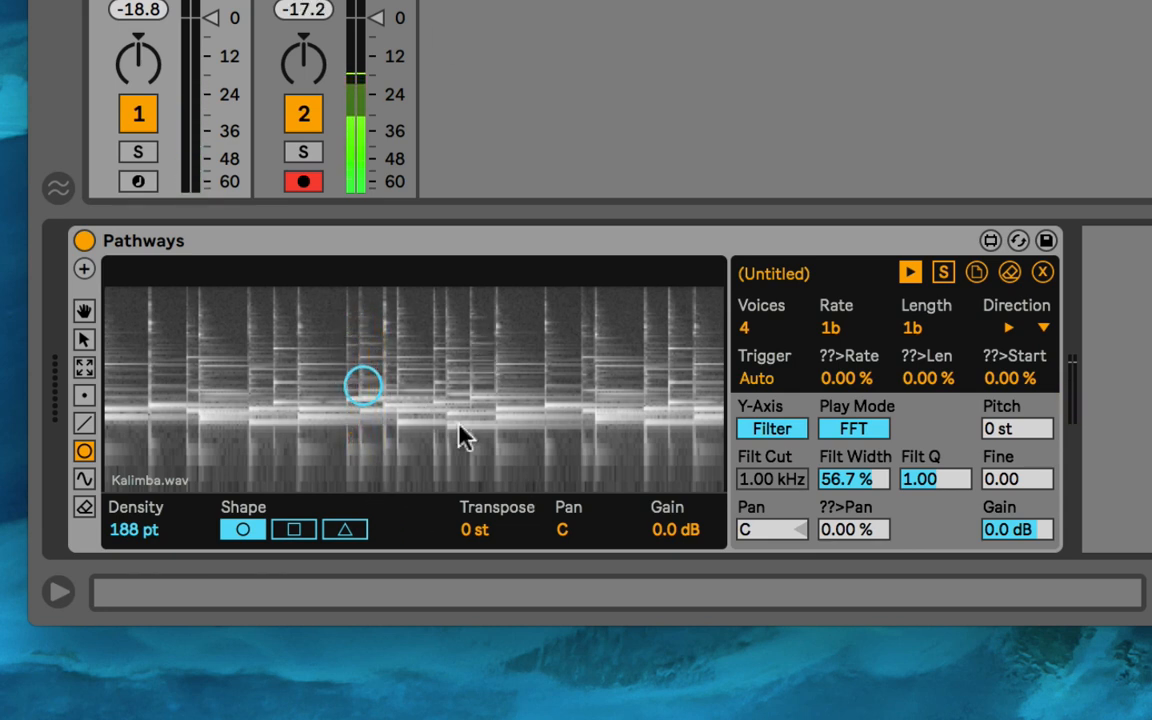
# - Set the layer's Length and Rate to 2b and inspect the small circular path up close
pyautogui.moveTo(917, 326); pyautogui.dragTo(859, 330)
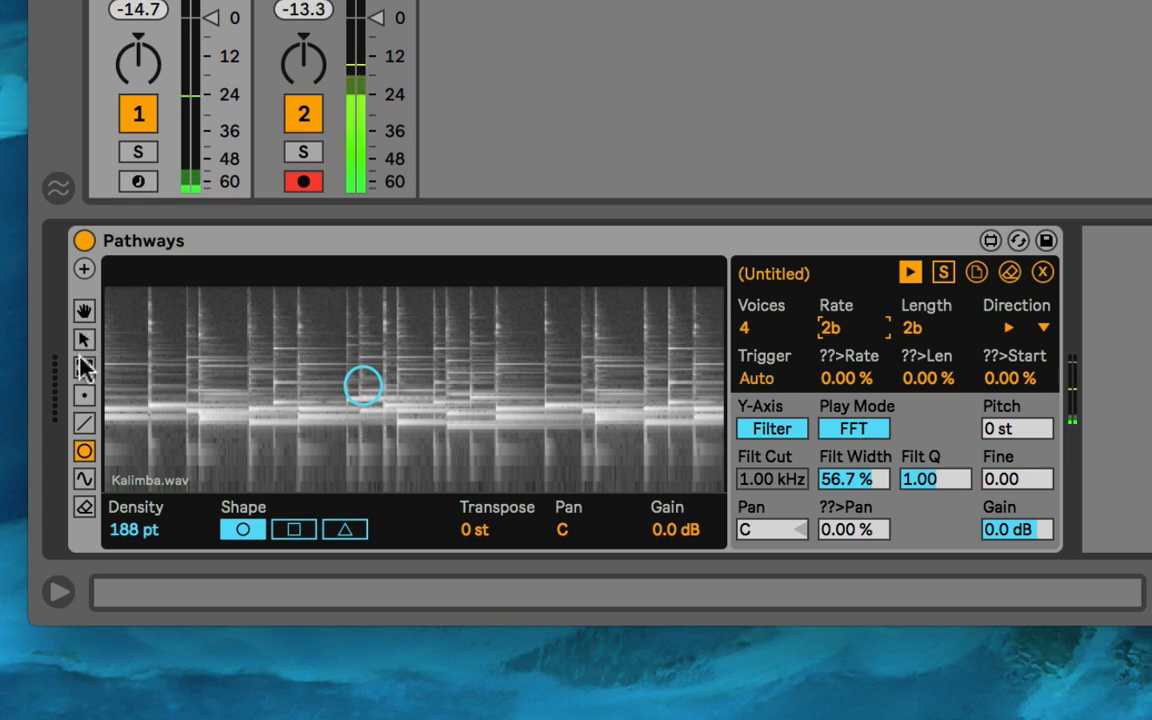
pyautogui.click(84, 311)
pyautogui.moveTo(362, 401); pyautogui.dragTo(326, 526)
pyautogui.moveTo(329, 345); pyautogui.dragTo(315, 369)
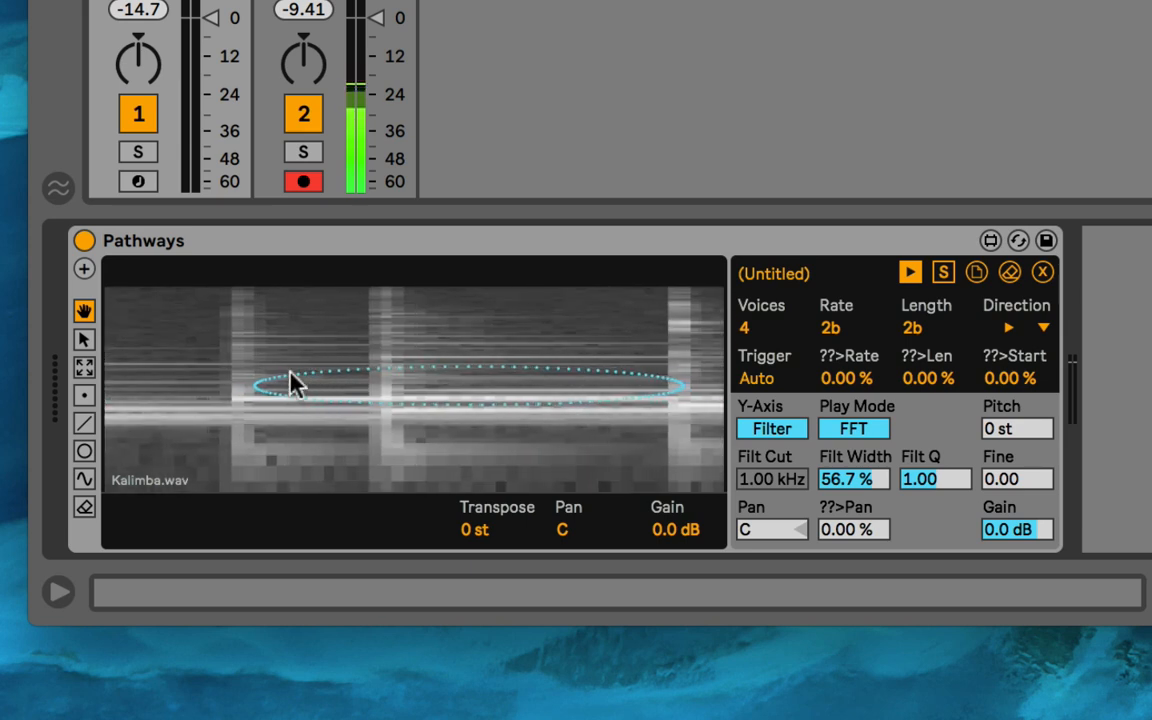
pyautogui.moveTo(530, 414); pyautogui.dragTo(518, 272)
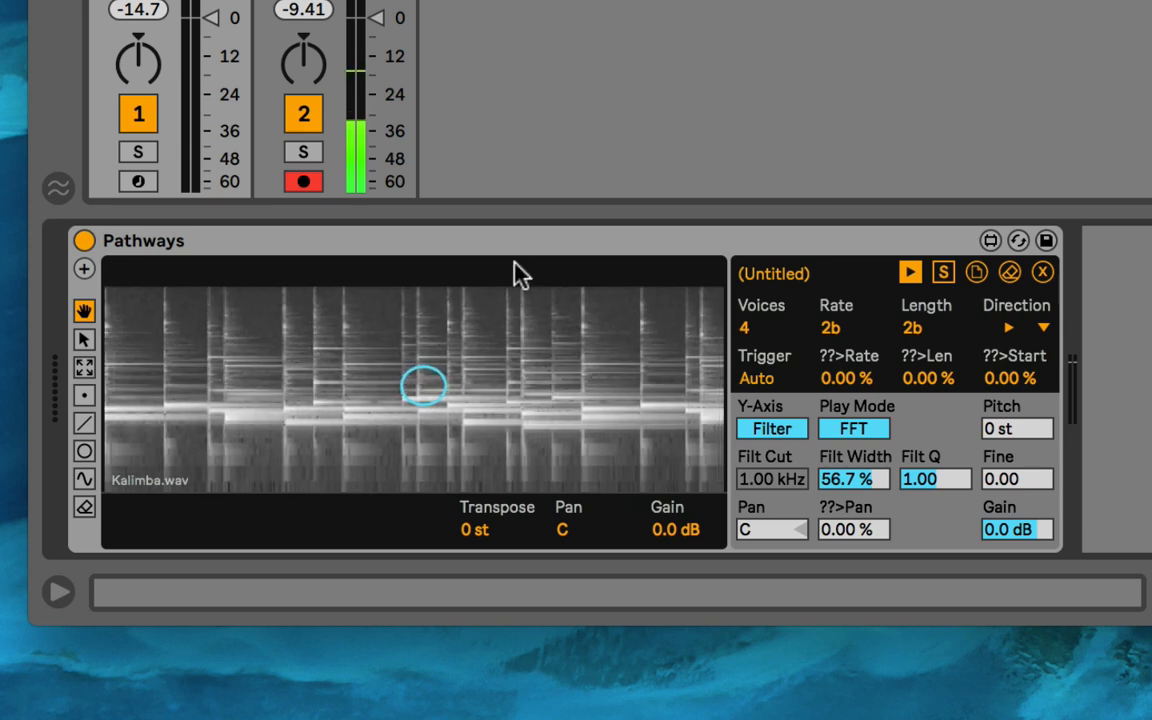
pyautogui.moveTo(458, 379); pyautogui.dragTo(476, 406)
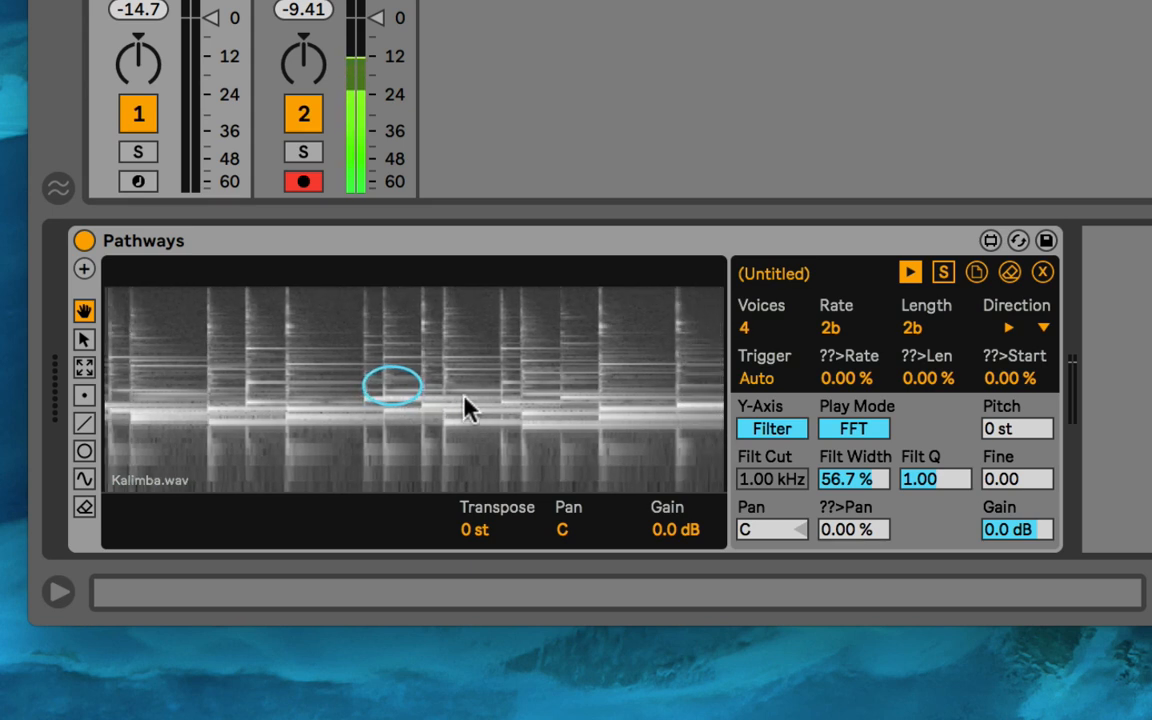
# - Clear the circular path and draw a short rising line over the lower bright band of the spectrogram
pyautogui.click(86, 424)
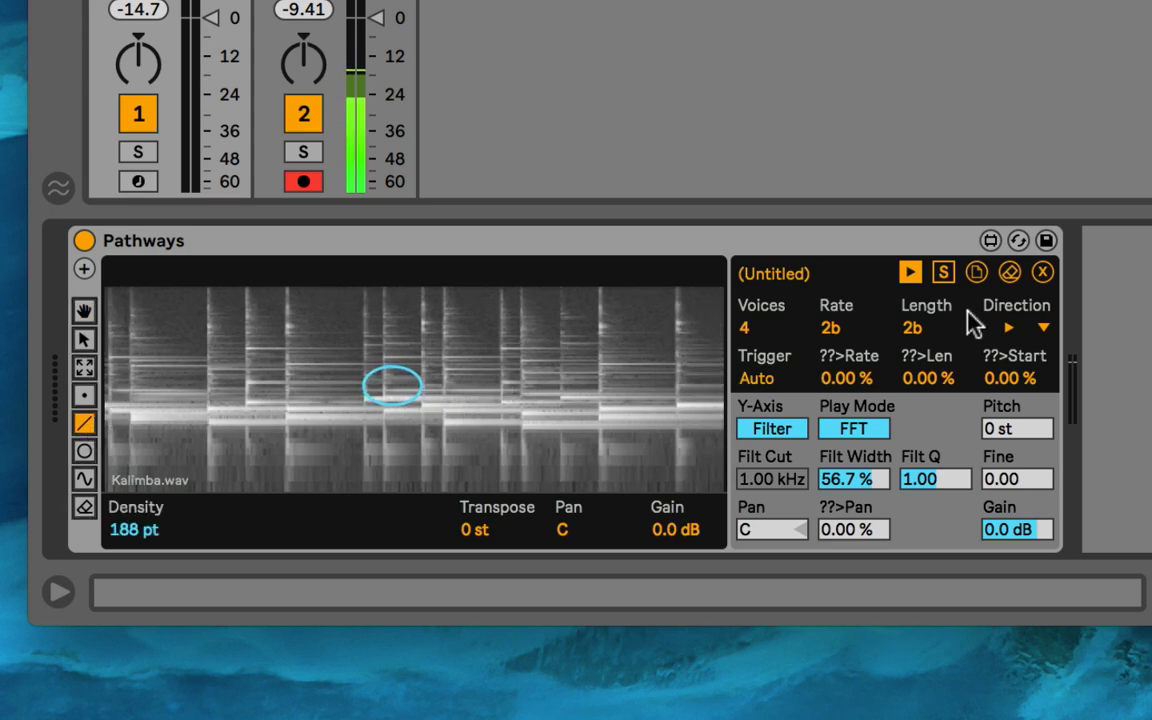
pyautogui.click(1005, 272)
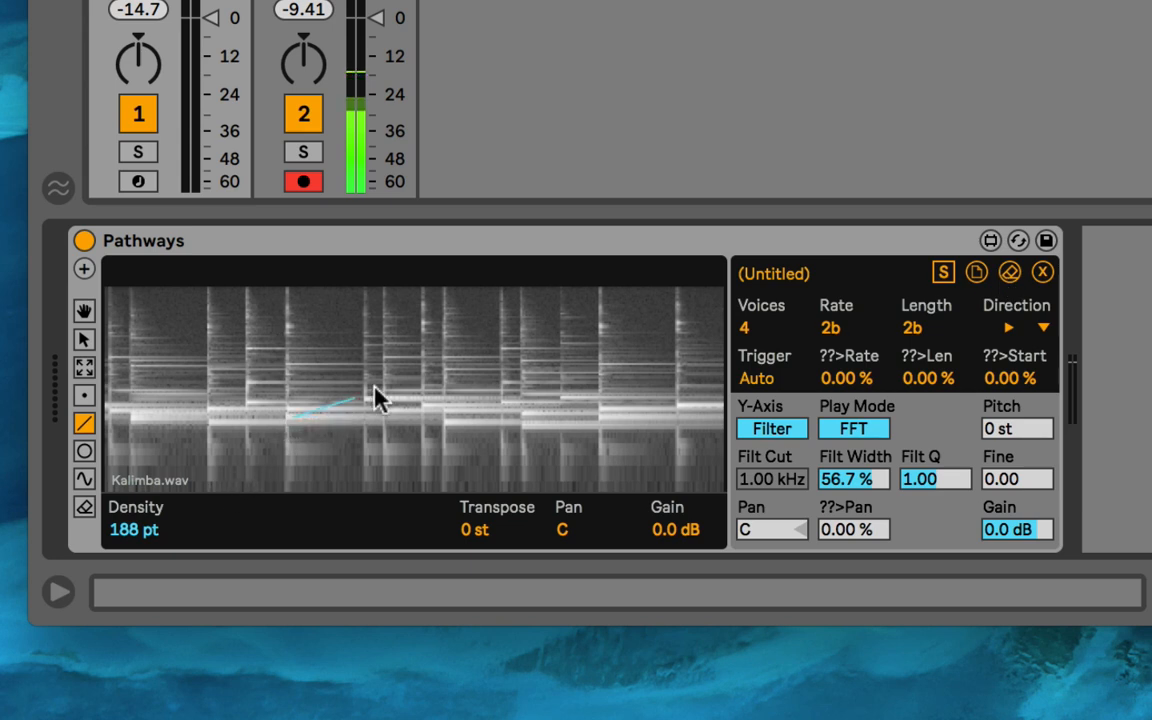
pyautogui.moveTo(374, 388)
pyautogui.mouseDown()
pyautogui.moveTo(393, 382)
pyautogui.moveTo(343, 408)
pyautogui.moveTo(340, 394)
pyautogui.mouseUp()
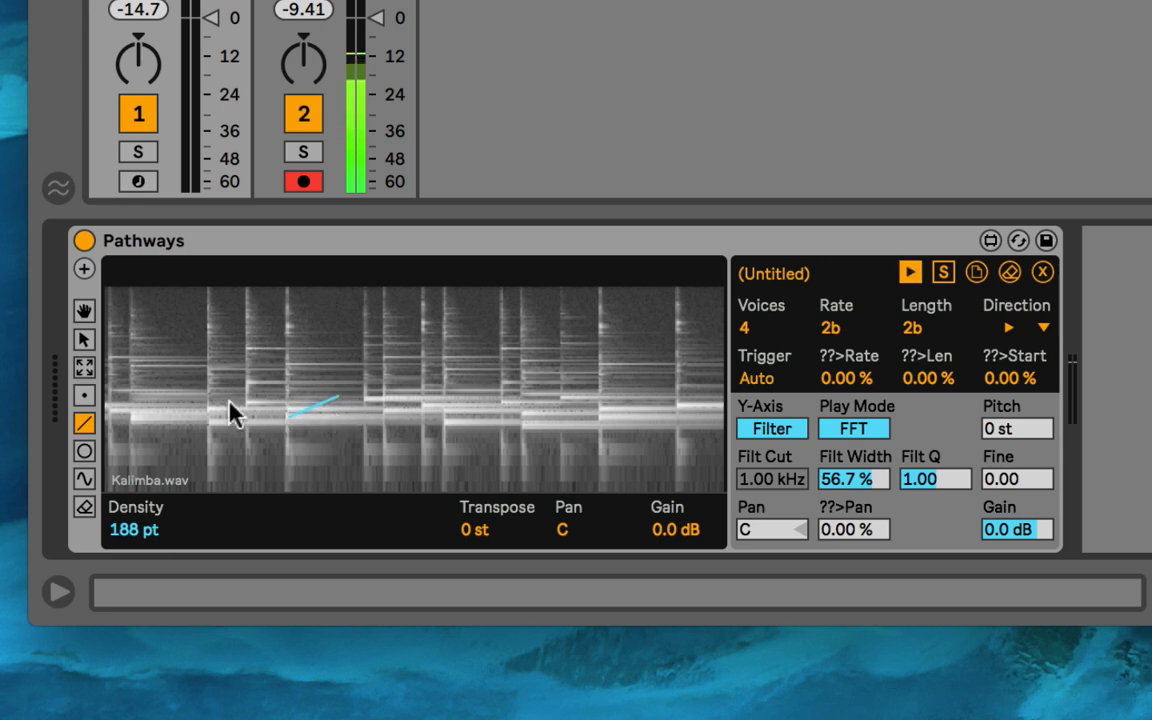
# - Examine the short rising line at several zoom levels against the neighbouring kalimba notes
pyautogui.click(84, 366)
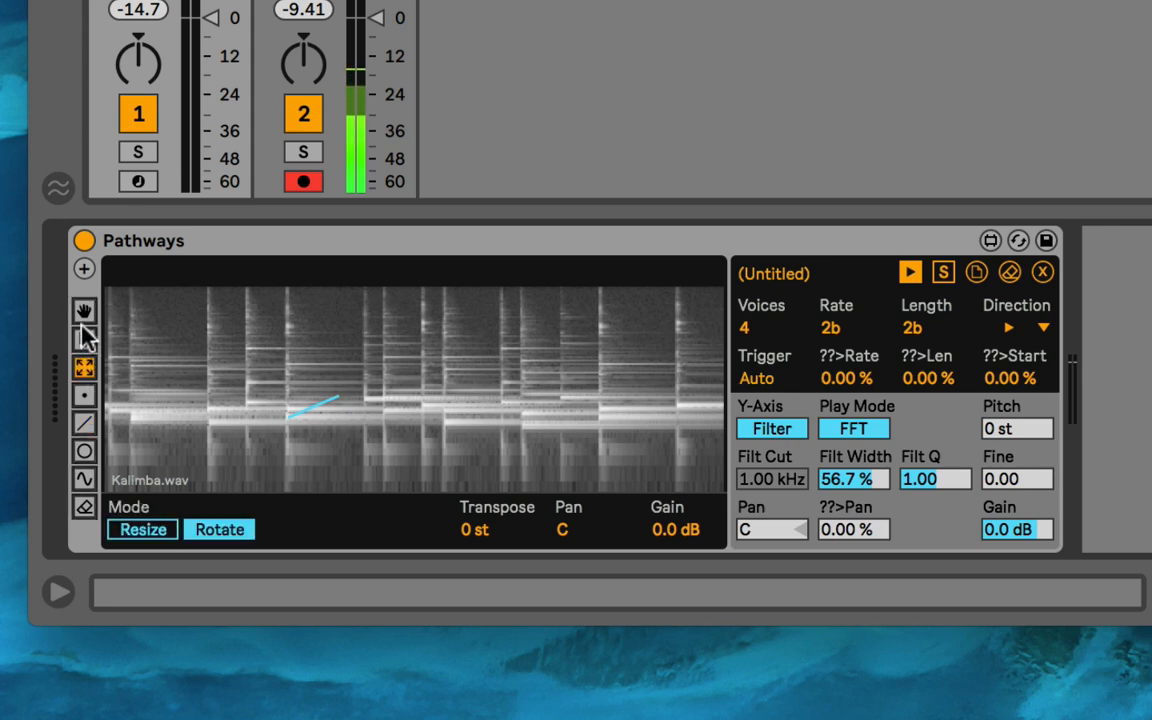
pyautogui.click(84, 313)
pyautogui.moveTo(288, 378); pyautogui.dragTo(350, 427)
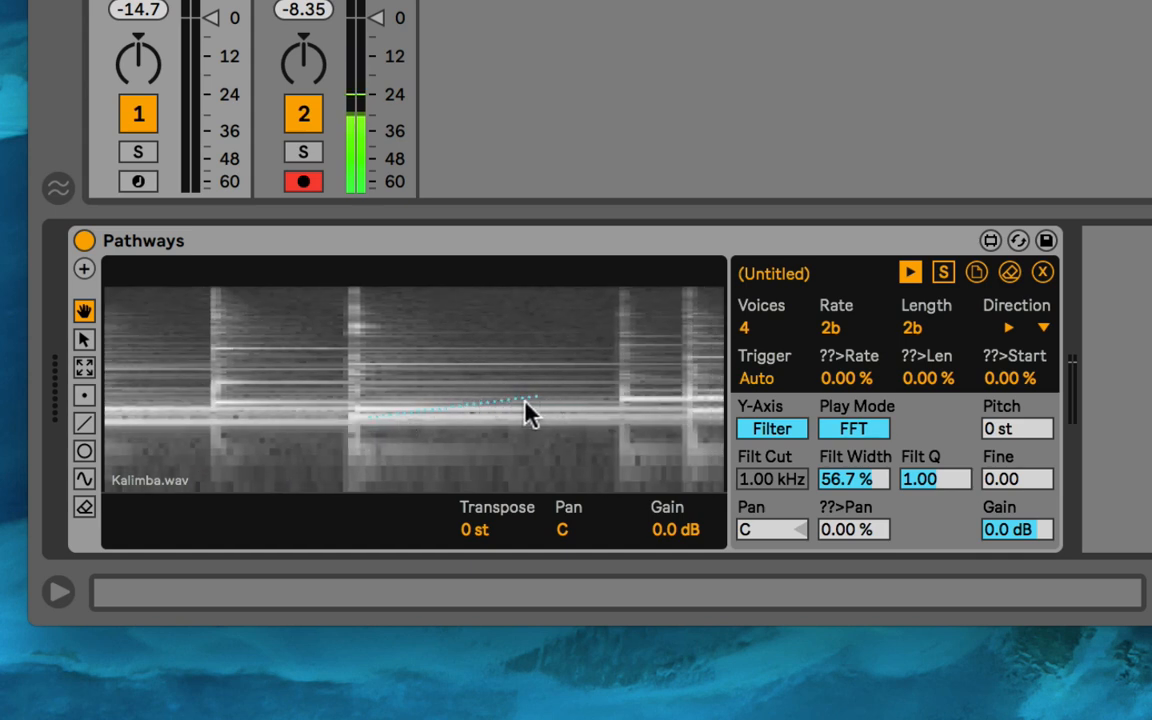
pyautogui.moveTo(527, 409); pyautogui.dragTo(389, 390)
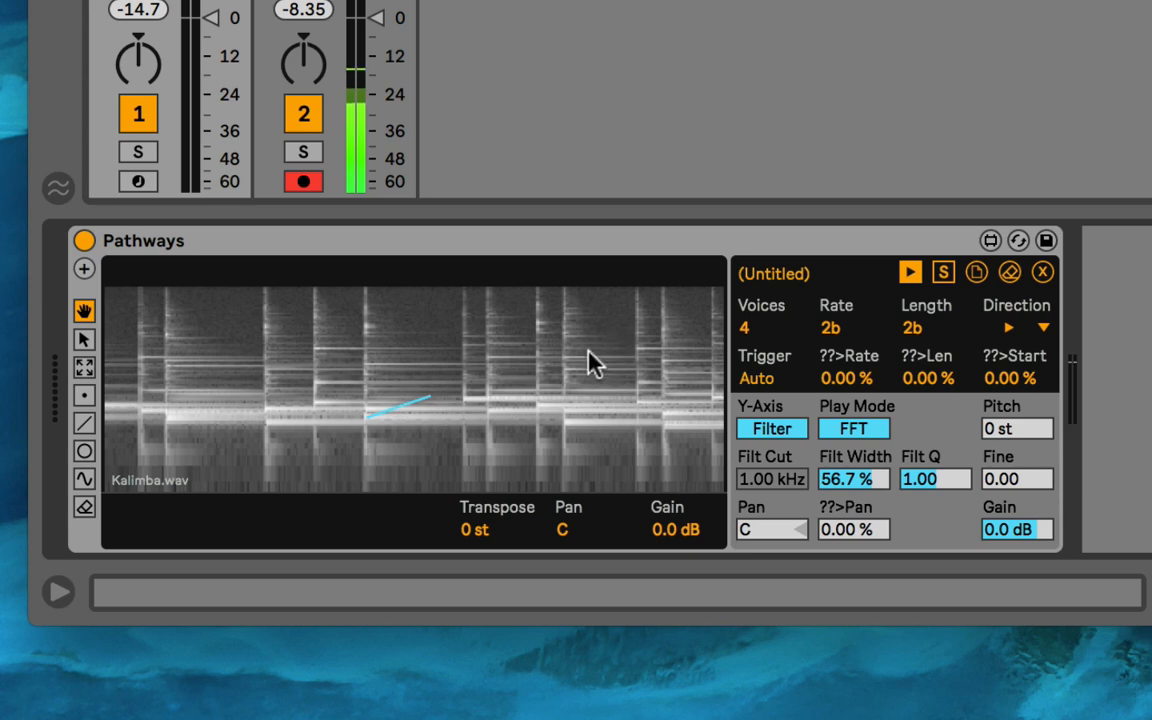
pyautogui.moveTo(481, 401); pyautogui.dragTo(476, 442)
pyautogui.moveTo(301, 437); pyautogui.dragTo(373, 476)
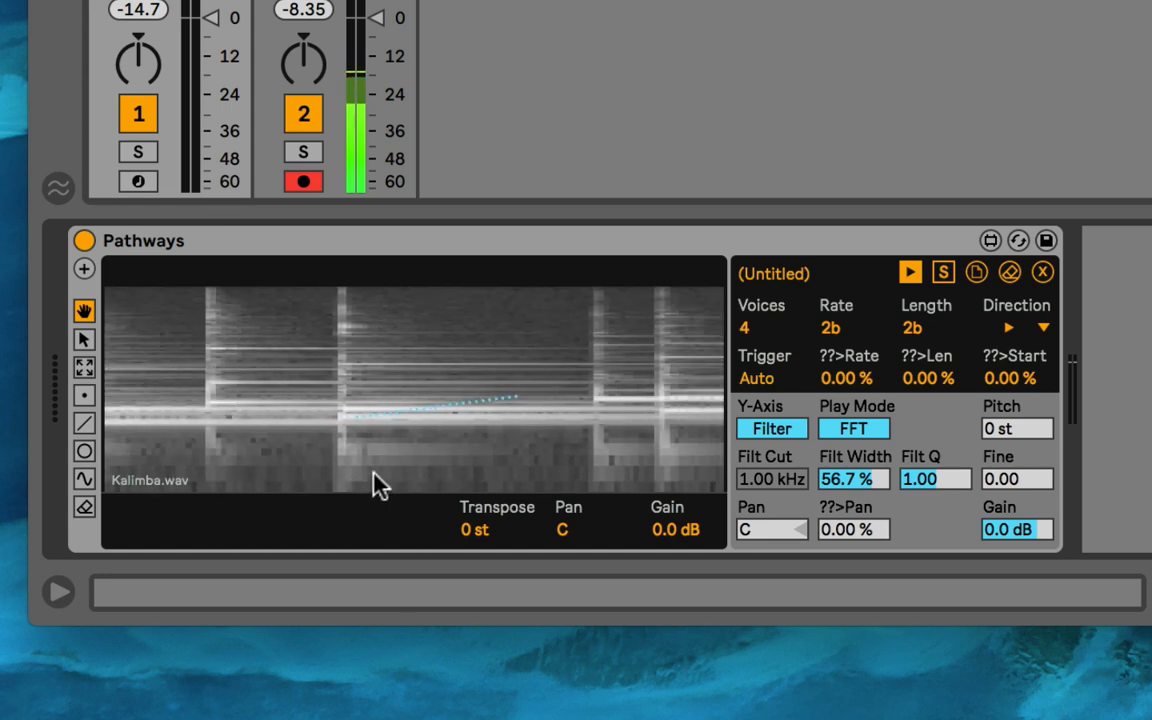
pyautogui.moveTo(668, 411); pyautogui.dragTo(625, 360)
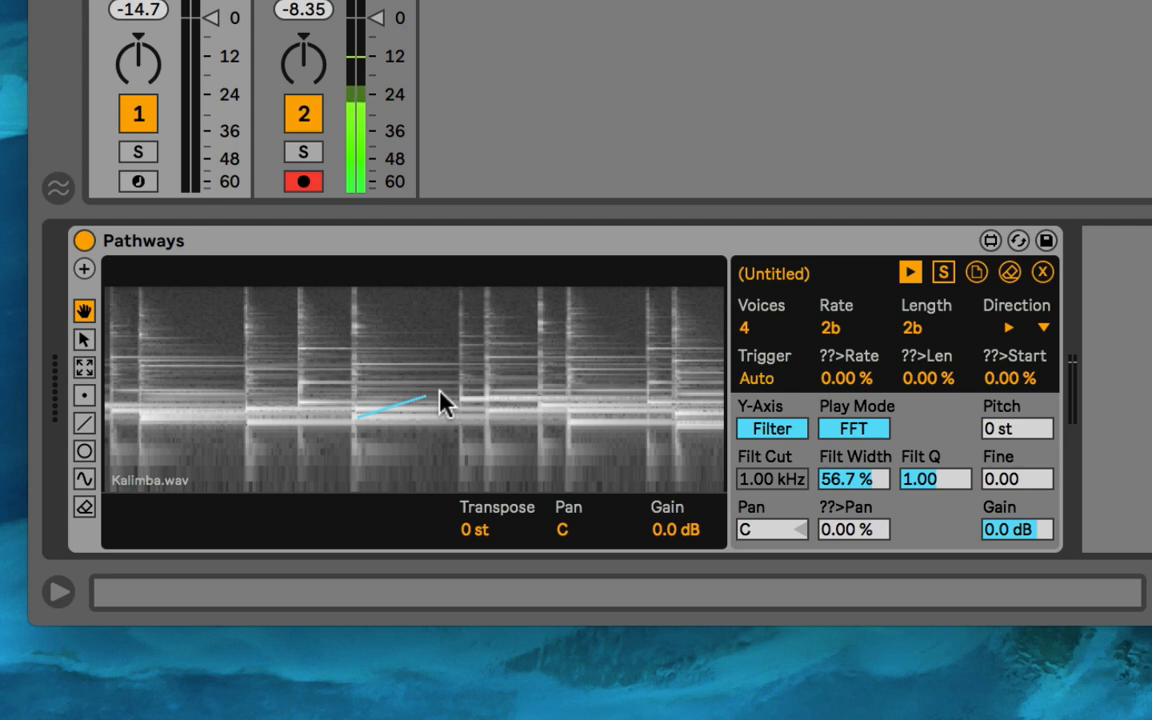
# - Draw a second rising line above the first over the same part of the sample and inspect both up close
pyautogui.click(86, 425)
pyautogui.moveTo(356, 374)
pyautogui.mouseDown()
pyautogui.moveTo(391, 380)
pyautogui.moveTo(382, 372)
pyautogui.moveTo(445, 309)
pyautogui.moveTo(424, 340)
pyautogui.mouseUp()
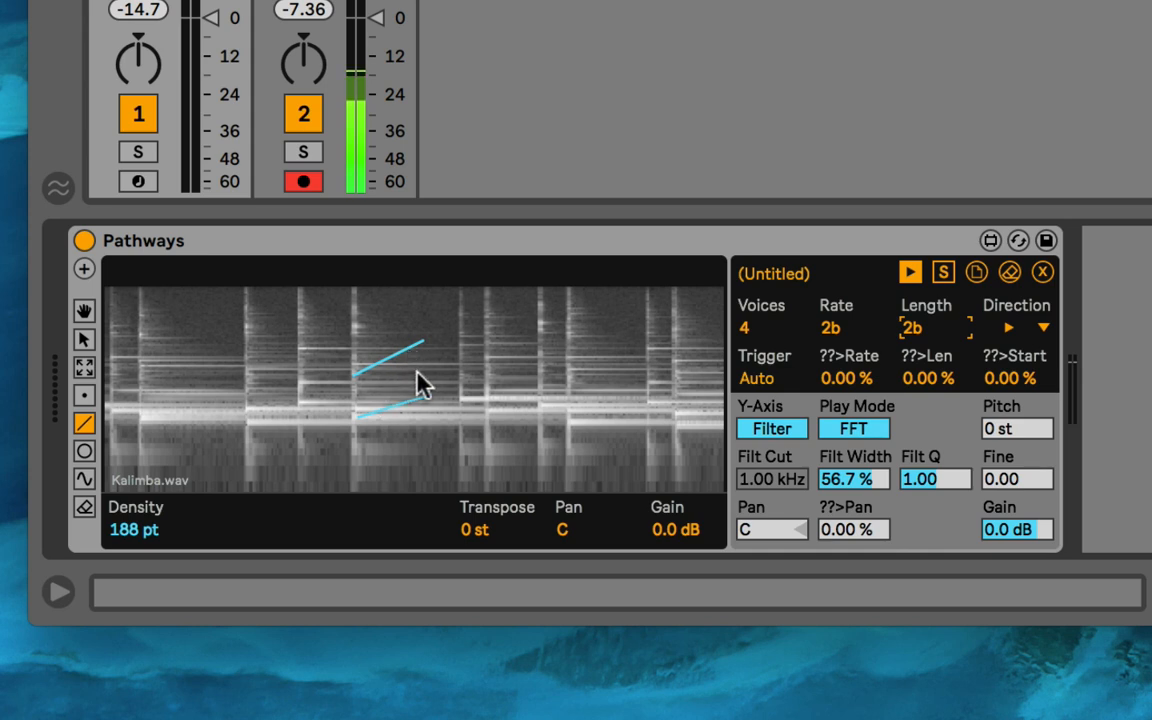
pyautogui.click(84, 312)
pyautogui.moveTo(342, 321)
pyautogui.mouseDown()
pyautogui.moveTo(355, 357)
pyautogui.moveTo(334, 378)
pyautogui.moveTo(338, 358)
pyautogui.mouseUp()
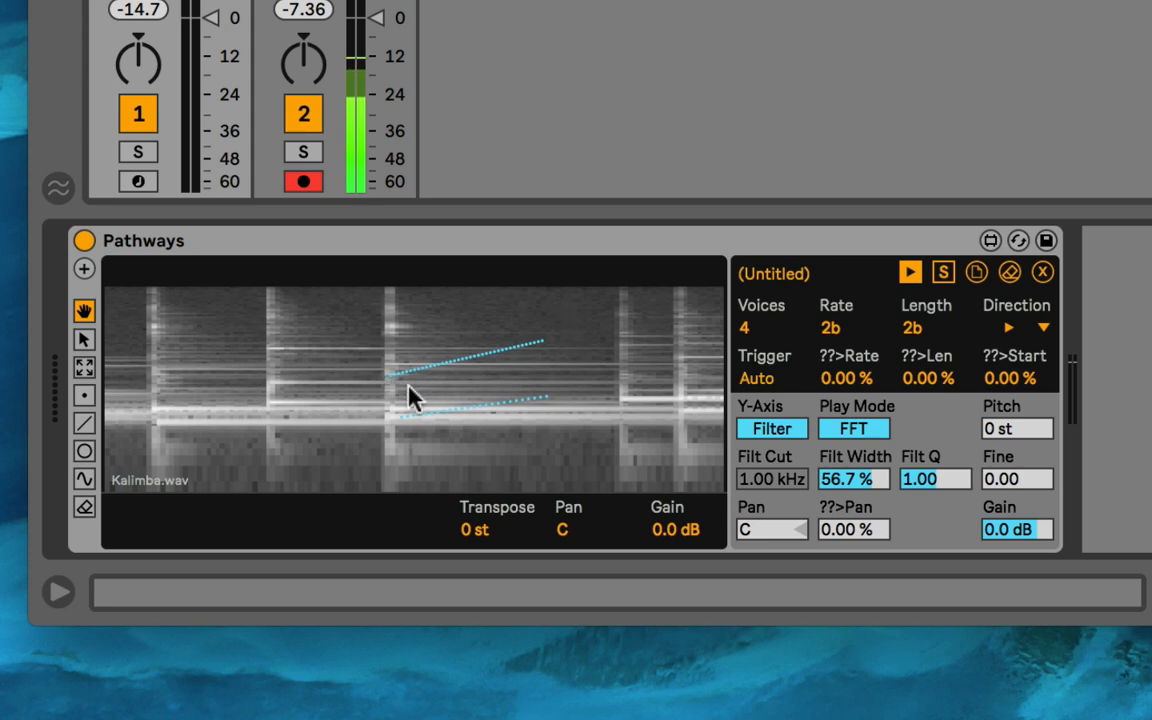
pyautogui.moveTo(489, 373); pyautogui.dragTo(500, 195)
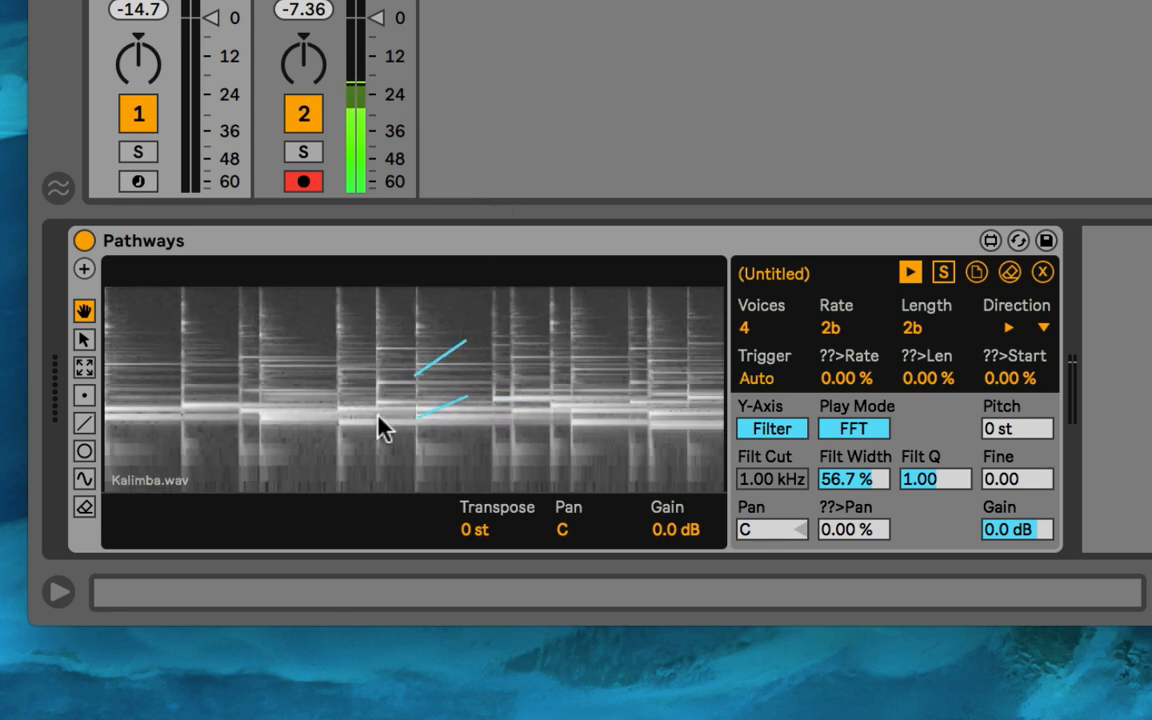
pyautogui.moveTo(478, 374); pyautogui.dragTo(452, 382)
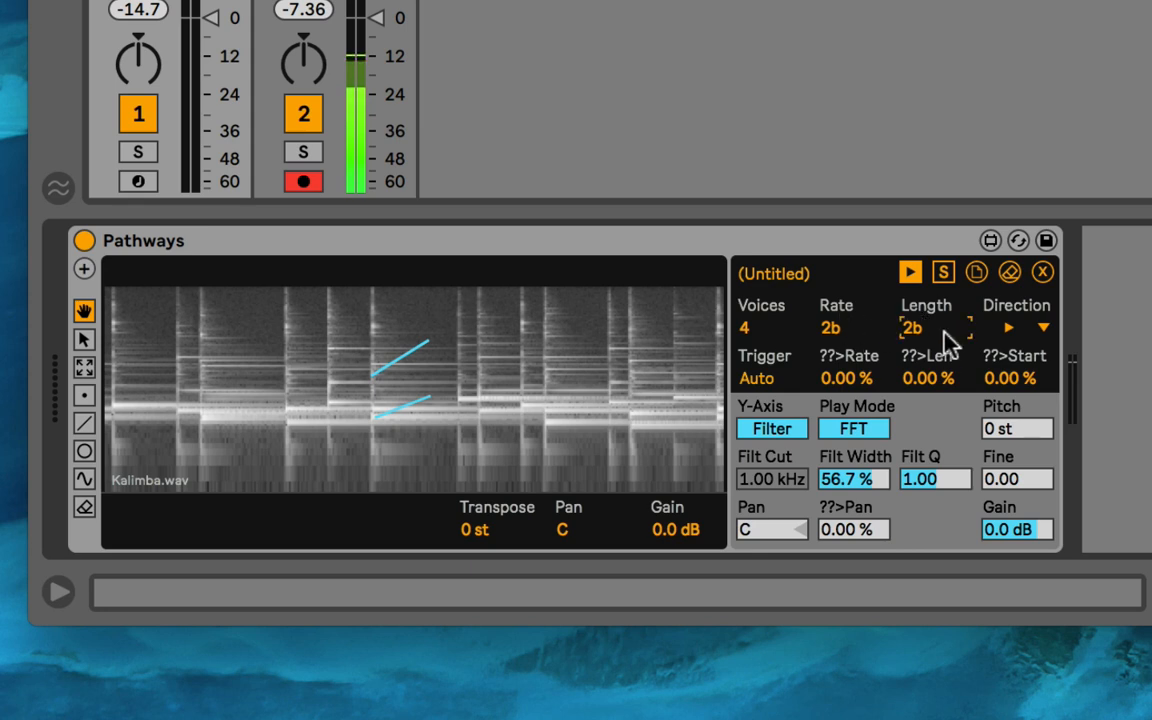
pyautogui.moveTo(476, 383); pyautogui.dragTo(469, 418)
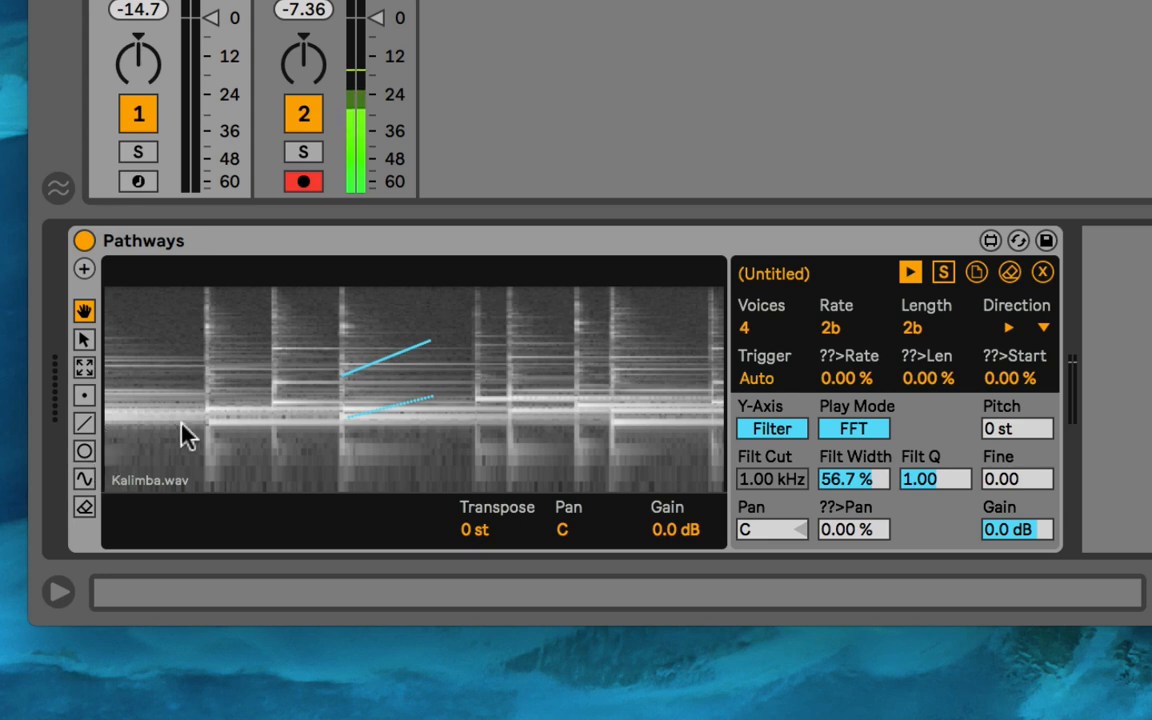
# - Draw an ellipse earlier in the sample than the two lines and clear all paths from the layer
pyautogui.click(88, 452)
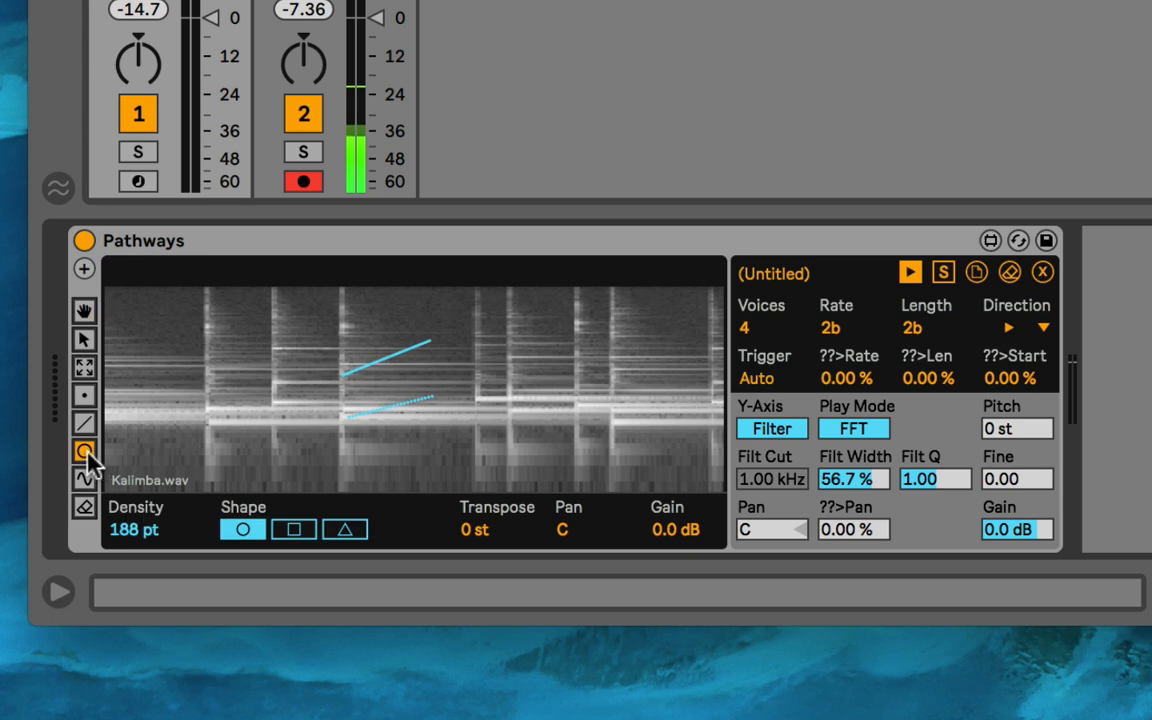
pyautogui.click(84, 423)
pyautogui.click(85, 452)
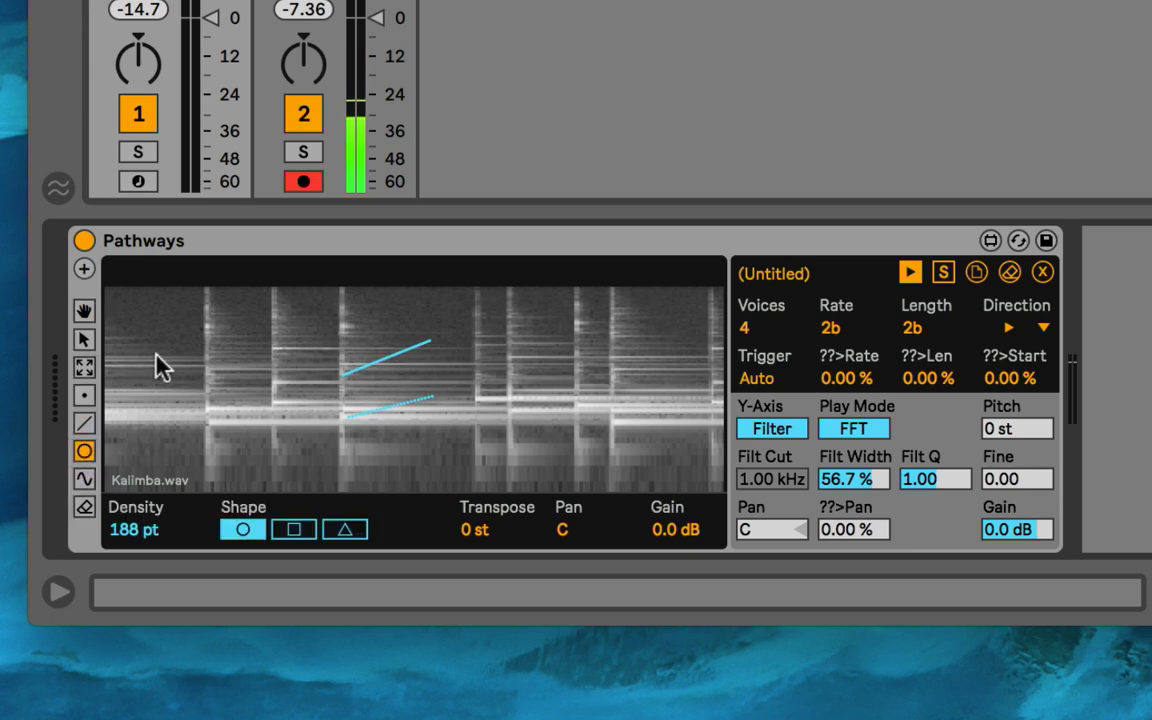
pyautogui.moveTo(159, 362); pyautogui.dragTo(333, 397)
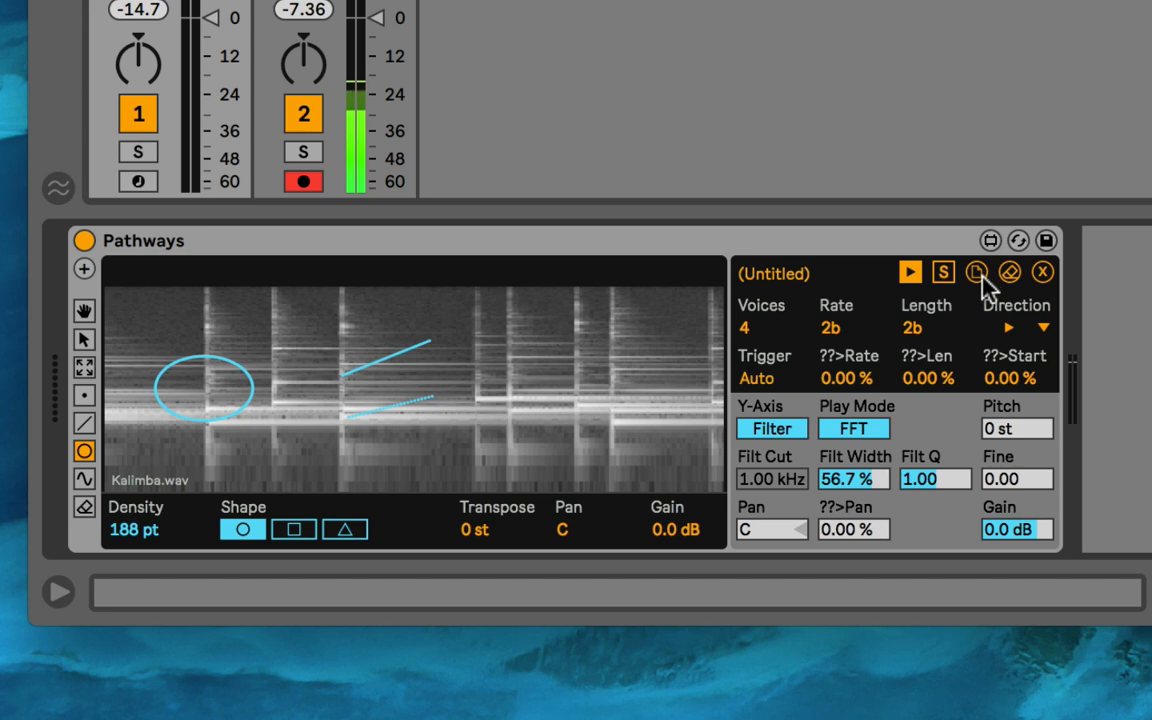
pyautogui.click(1010, 273)
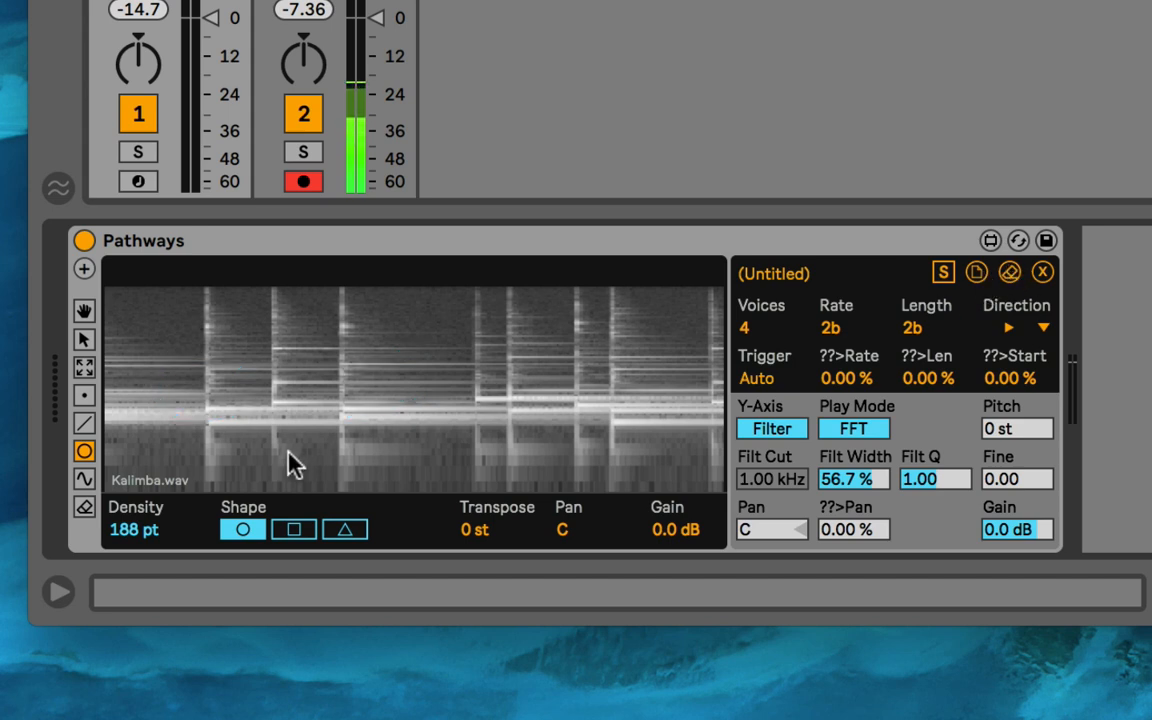
# - Try the circle, square and triangle options of the shape tool and set the path shape to square
pyautogui.click(284, 525)
pyautogui.click(347, 526)
pyautogui.click(250, 525)
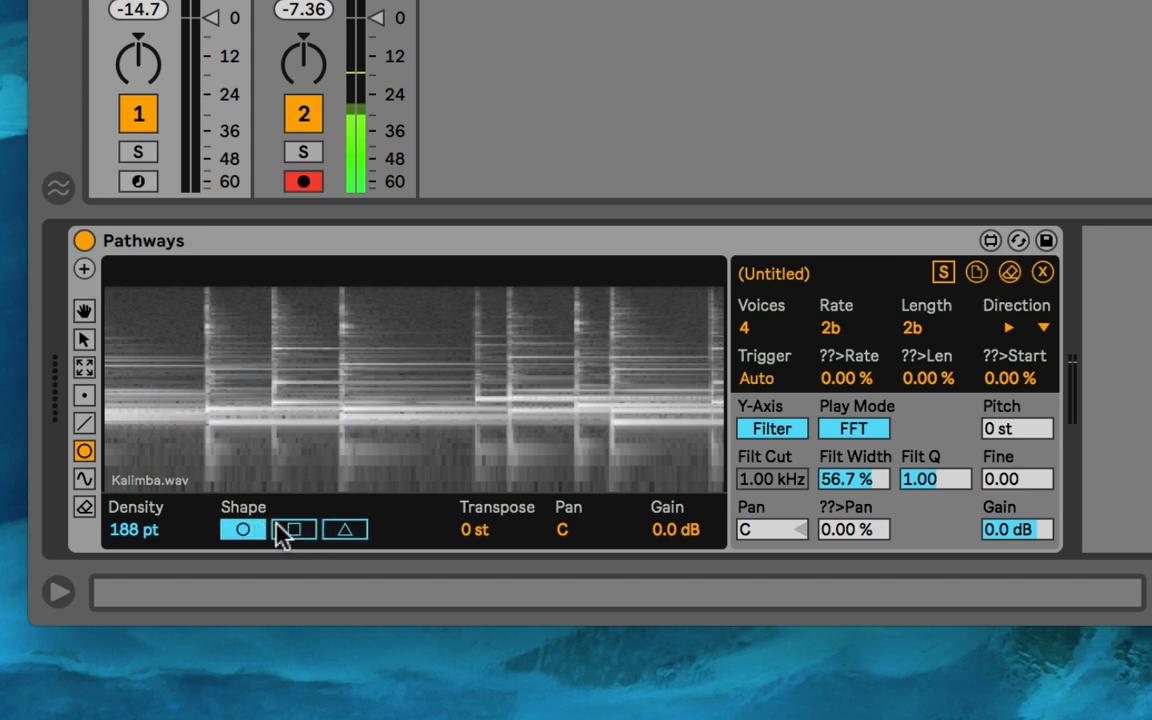
pyautogui.click(280, 525)
pyautogui.click(252, 530)
pyautogui.click(288, 532)
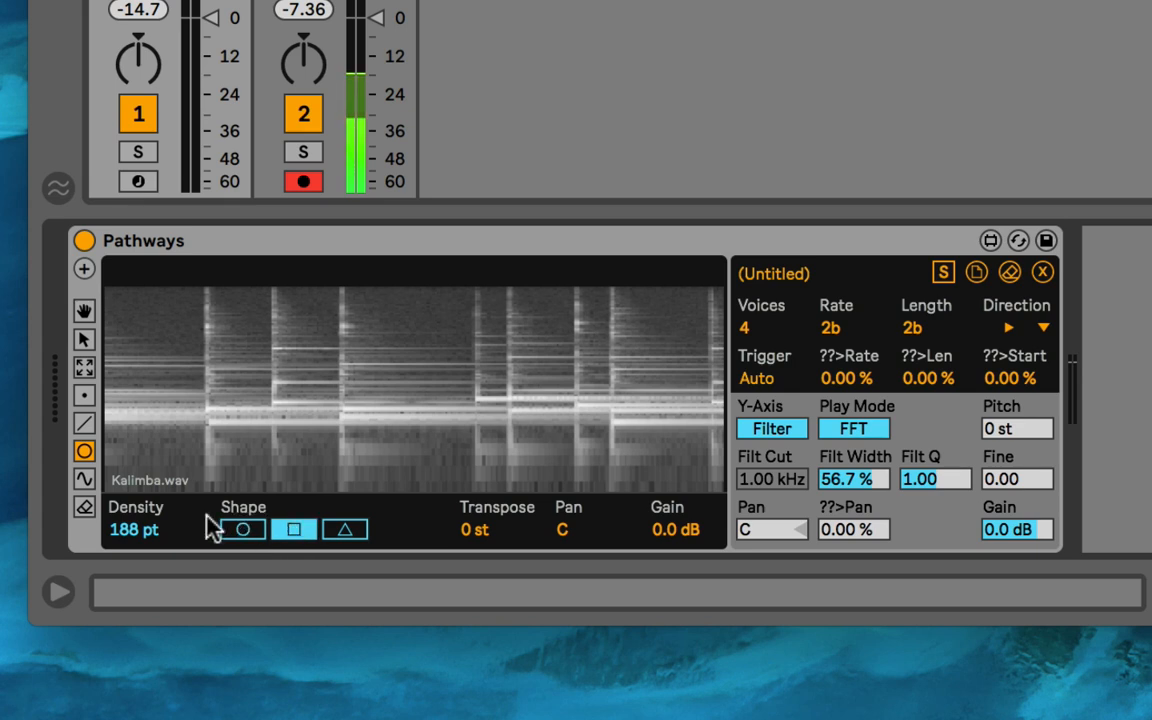
# - Compare the options of the line, shape and wave tools and draw a long straight line rising across the spectrogram
pyautogui.click(84, 424)
pyautogui.click(84, 451)
pyautogui.click(84, 479)
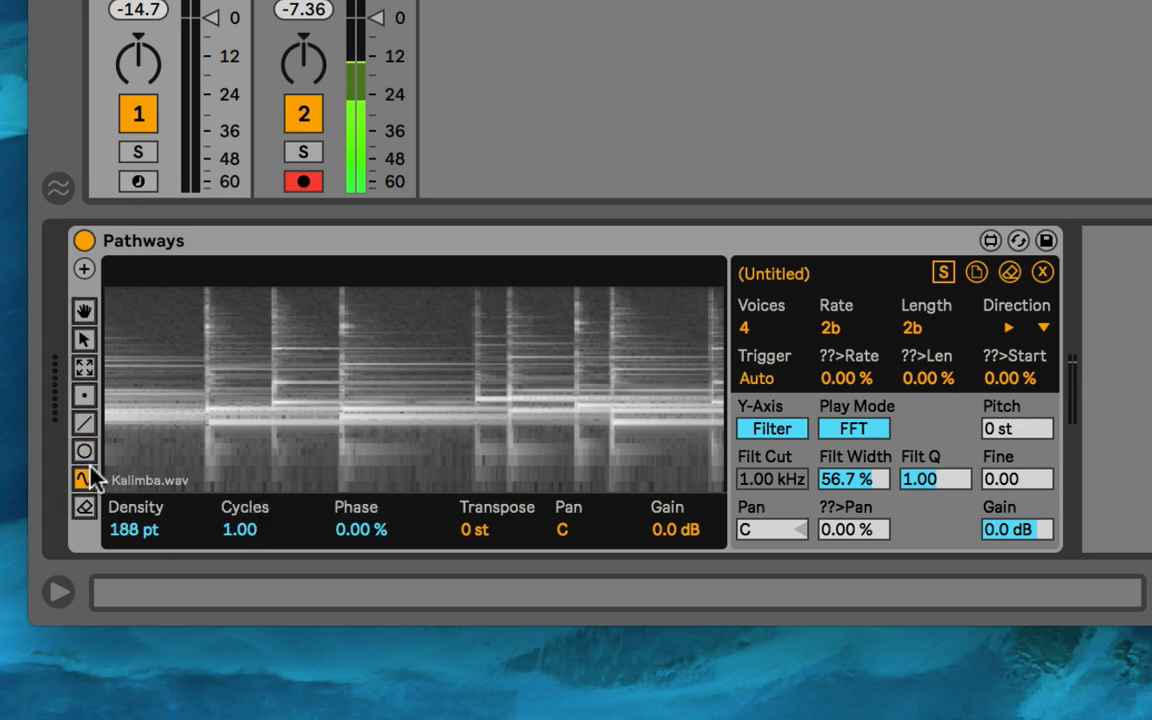
pyautogui.click(86, 452)
pyautogui.click(84, 424)
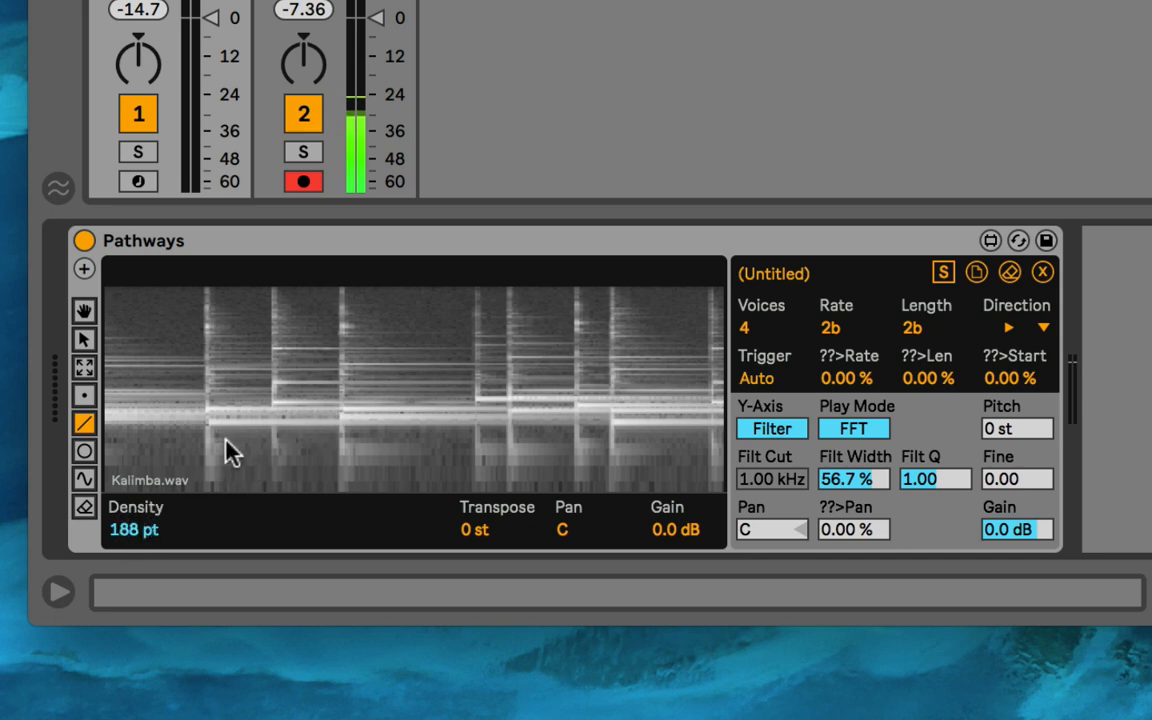
pyautogui.moveTo(188, 415)
pyautogui.mouseDown()
pyautogui.moveTo(519, 380)
pyautogui.moveTo(545, 353)
pyautogui.mouseUp()
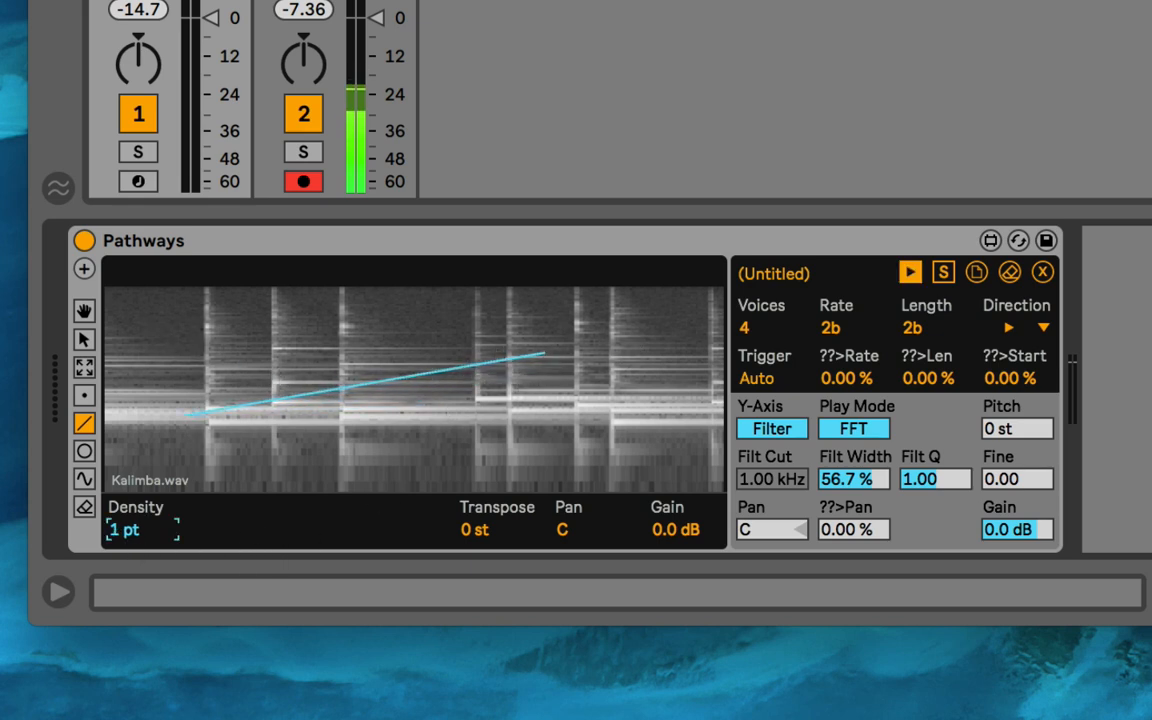
# - Set the line density to 5 pt and replace the existing line with a long, sparse rising line across the sample
pyautogui.moveTo(125, 530)
pyautogui.mouseDown()
pyautogui.moveTo(125, 507)
pyautogui.moveTo(129, 540)
pyautogui.mouseUp()
pyautogui.click(1010, 275)
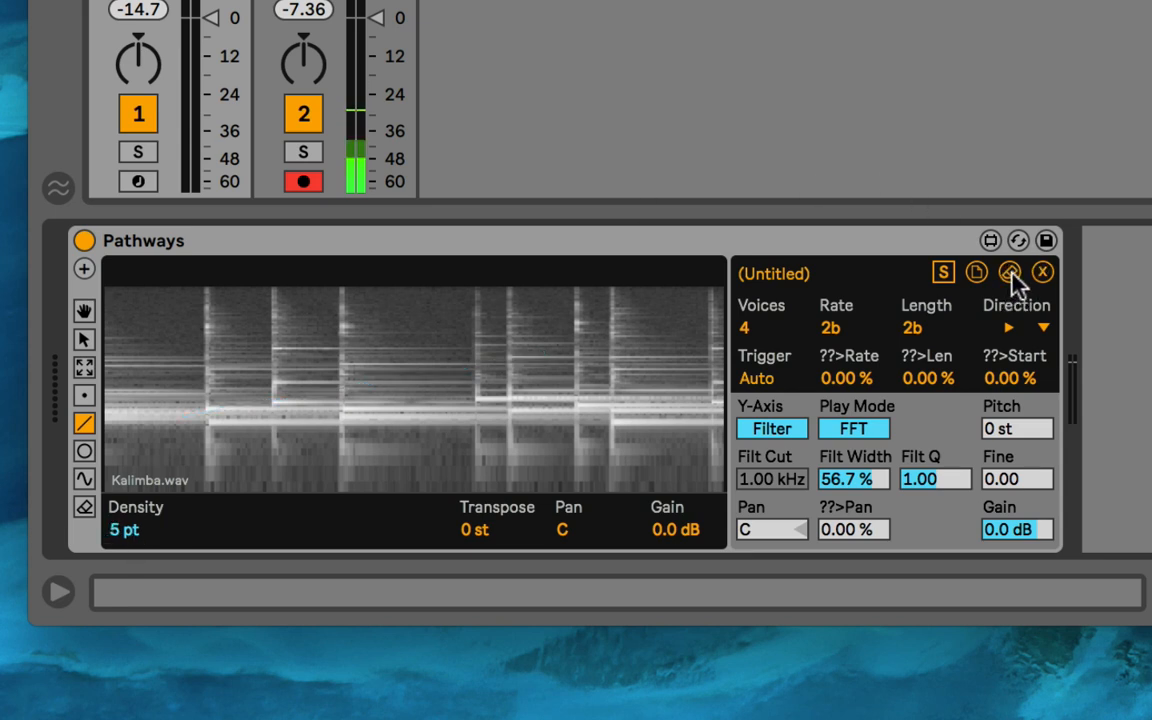
pyautogui.moveTo(169, 407); pyautogui.dragTo(614, 335)
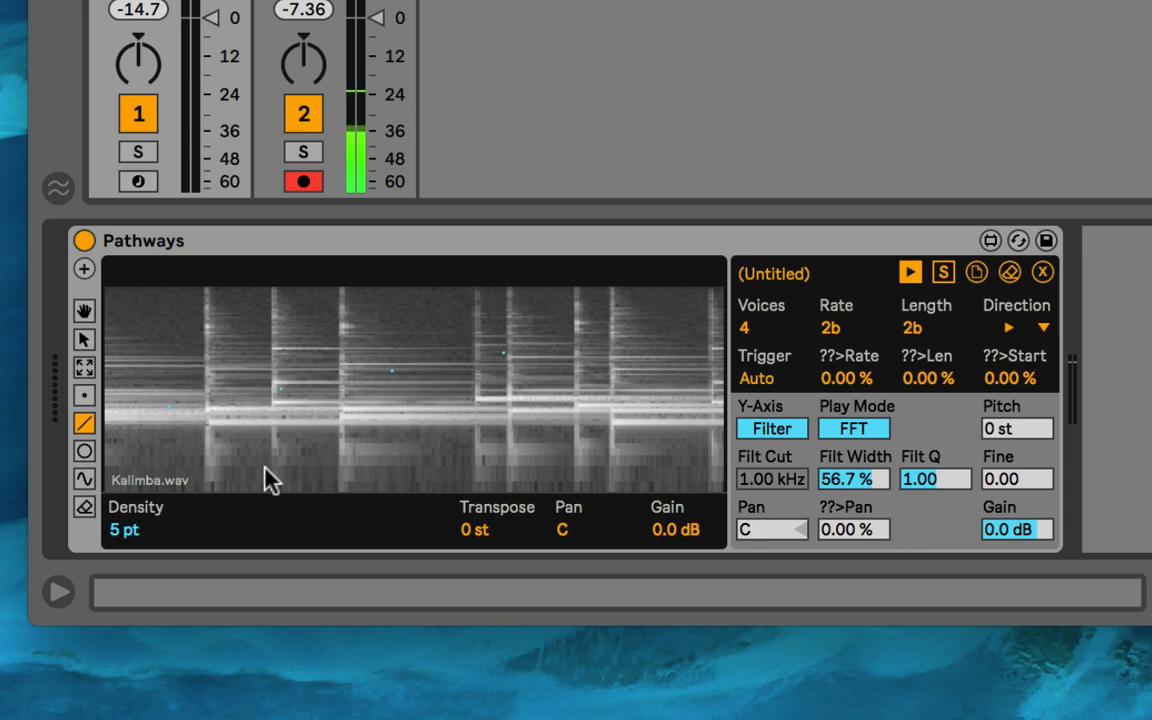
# - Clear the sparse line and draw a rectangular path with a density of 20 pt around the third kalimba note
pyautogui.moveTo(141, 518); pyautogui.dragTo(143, 518)
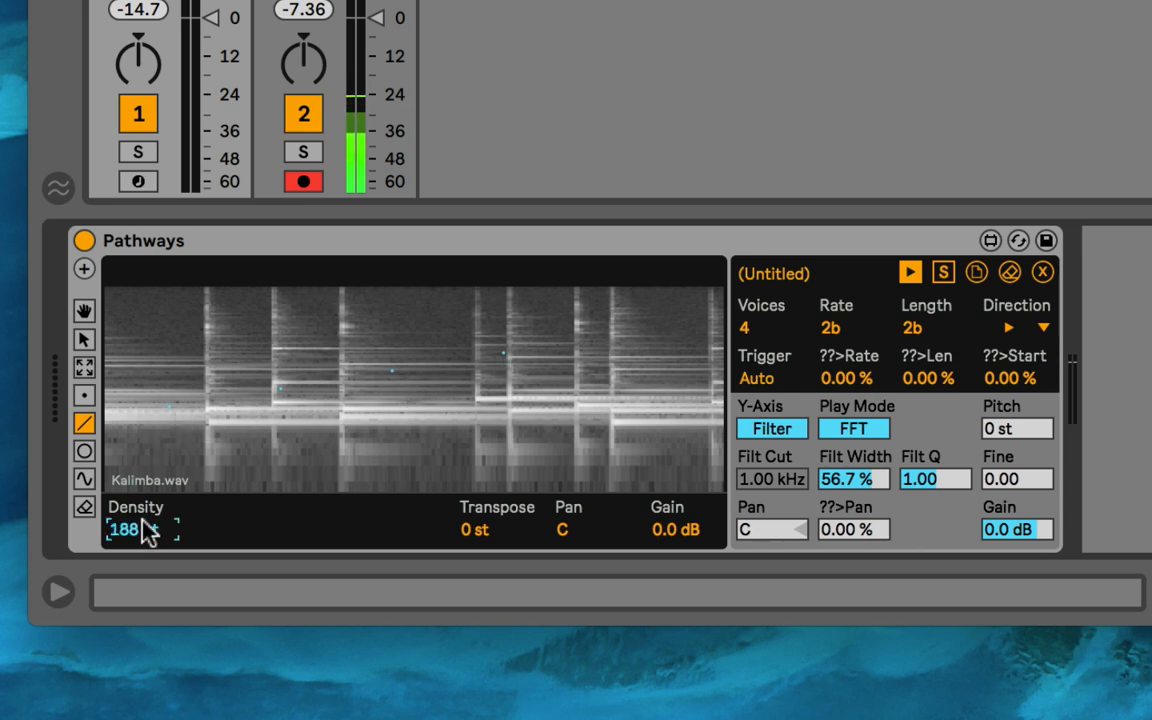
pyautogui.click(1009, 272)
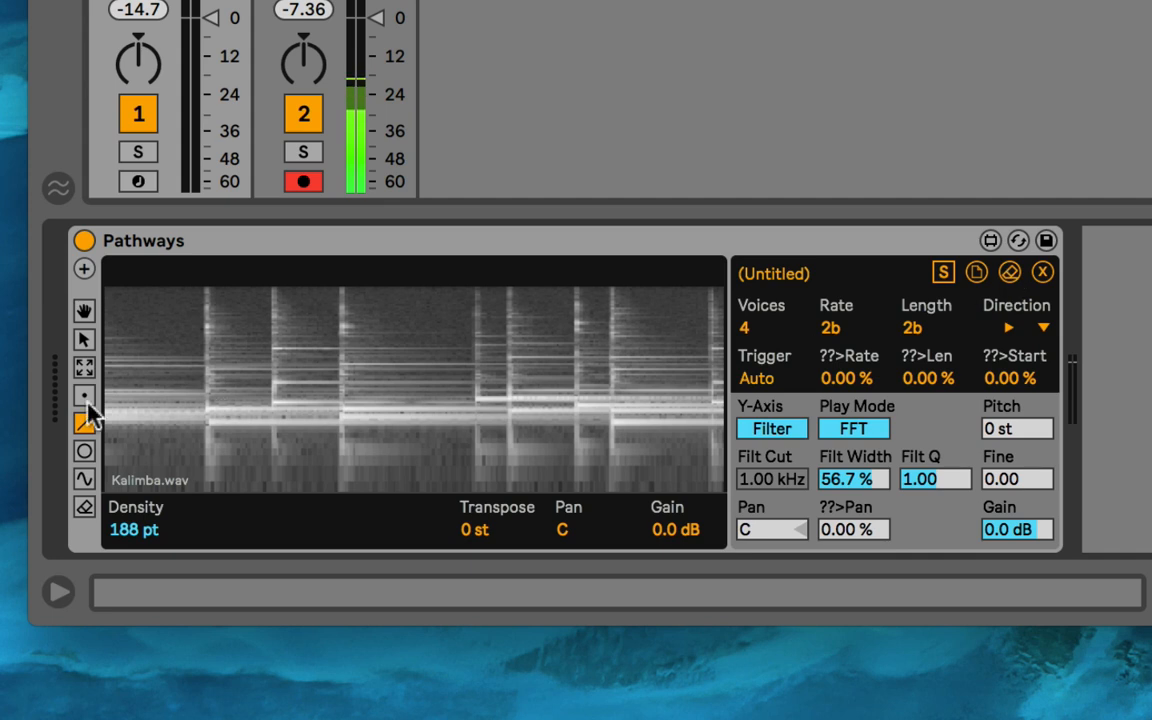
pyautogui.click(85, 450)
pyautogui.moveTo(128, 530); pyautogui.dragTo(128, 554)
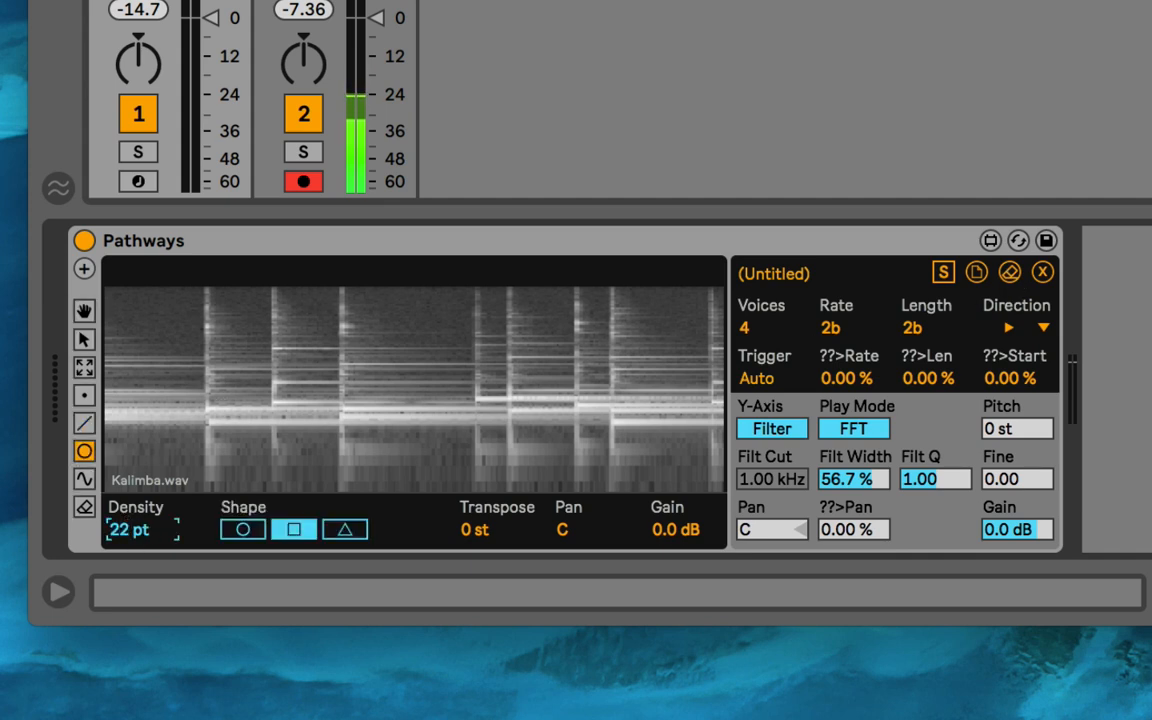
pyautogui.moveTo(285, 328); pyautogui.dragTo(457, 430)
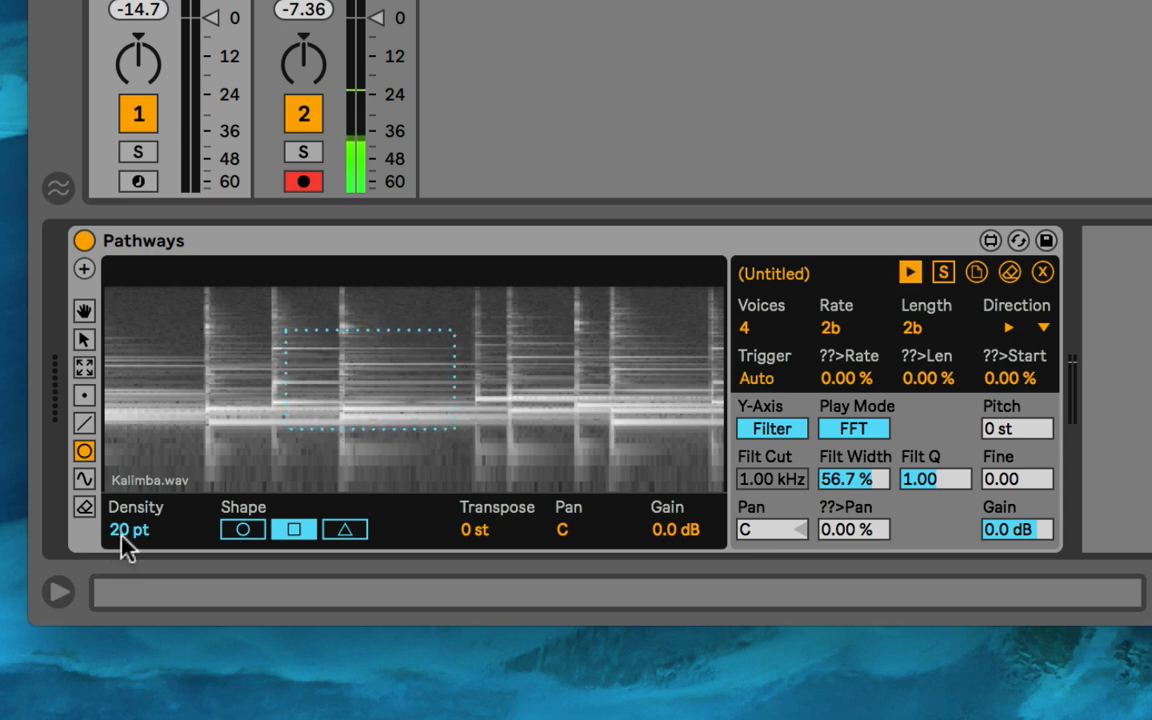
# - Draw an inverted triangle at 250 pt density inside the rectangle and clear all paths from the layer
pyautogui.moveTo(120, 540); pyautogui.dragTo(120, 500)
pyautogui.click(345, 530)
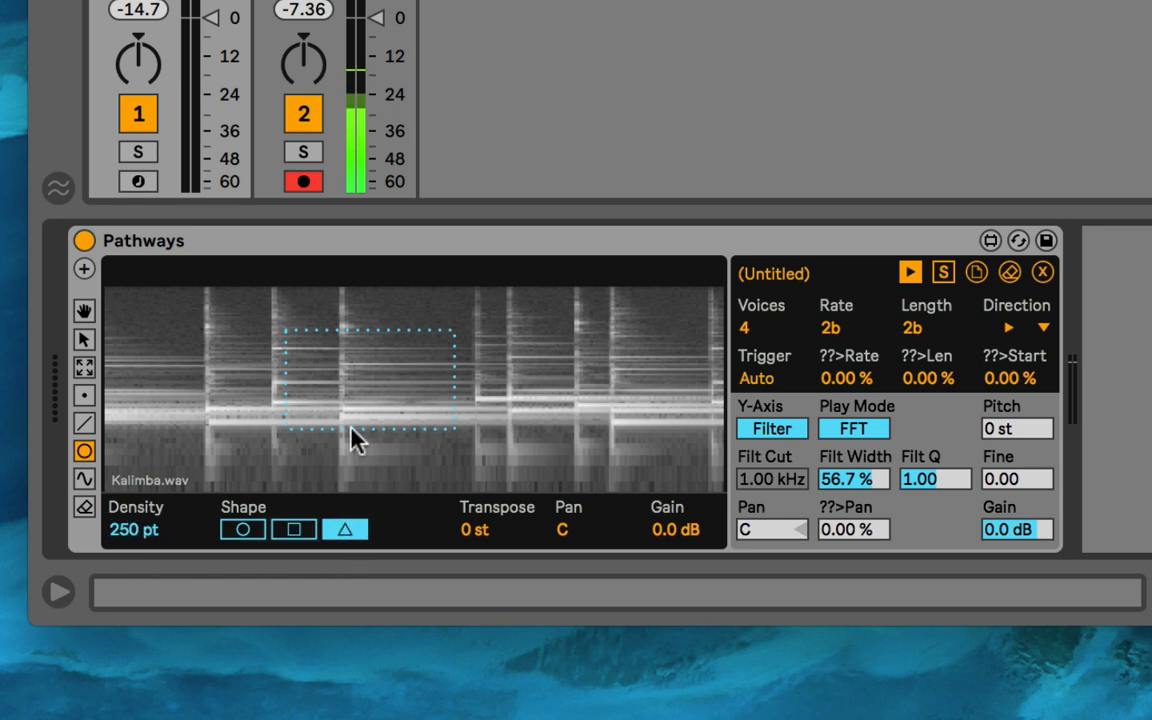
pyautogui.moveTo(343, 350)
pyautogui.mouseDown()
pyautogui.moveTo(411, 417)
pyautogui.moveTo(412, 362)
pyautogui.mouseUp()
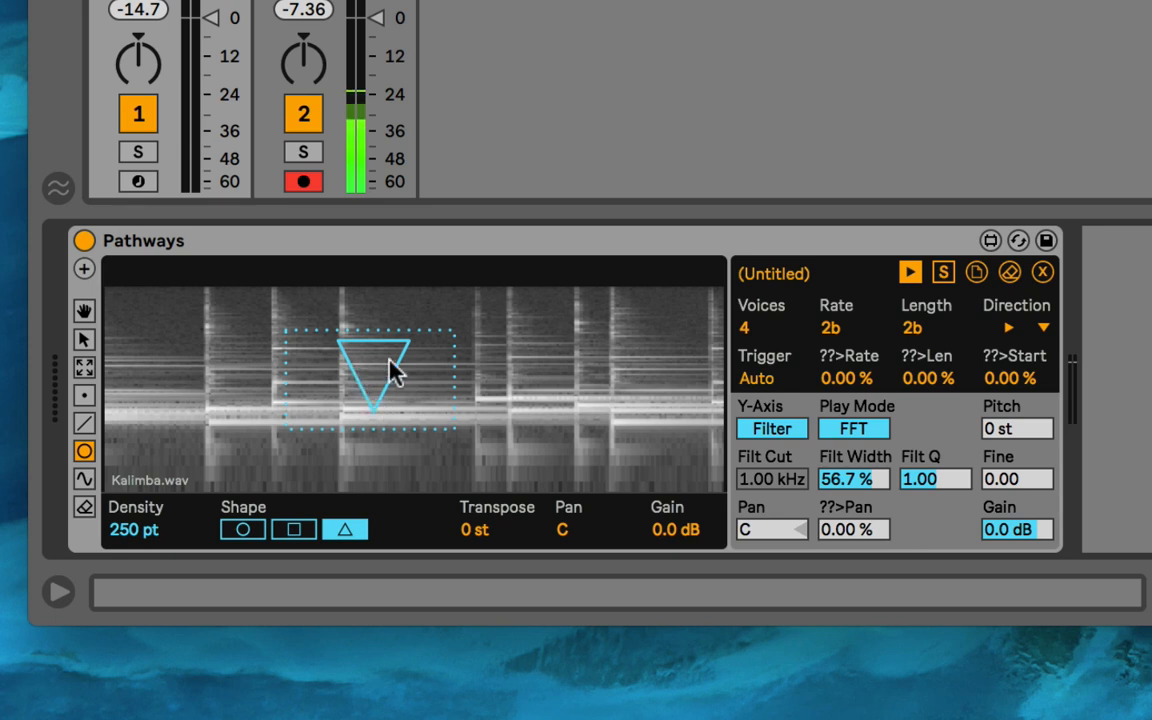
pyautogui.click(1008, 274)
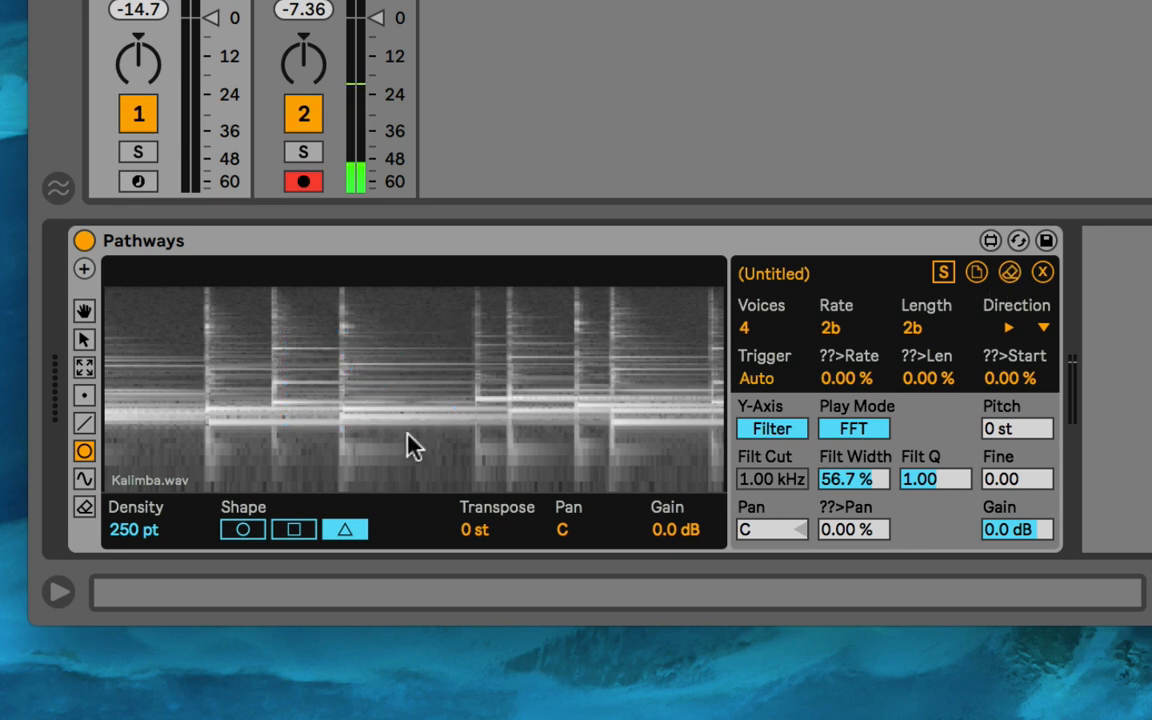
# - Draw several single-cycle sine waves of different sizes, reset the density to 188 pt and clear the paths
pyautogui.click(84, 481)
pyautogui.moveTo(145, 392); pyautogui.dragTo(316, 396)
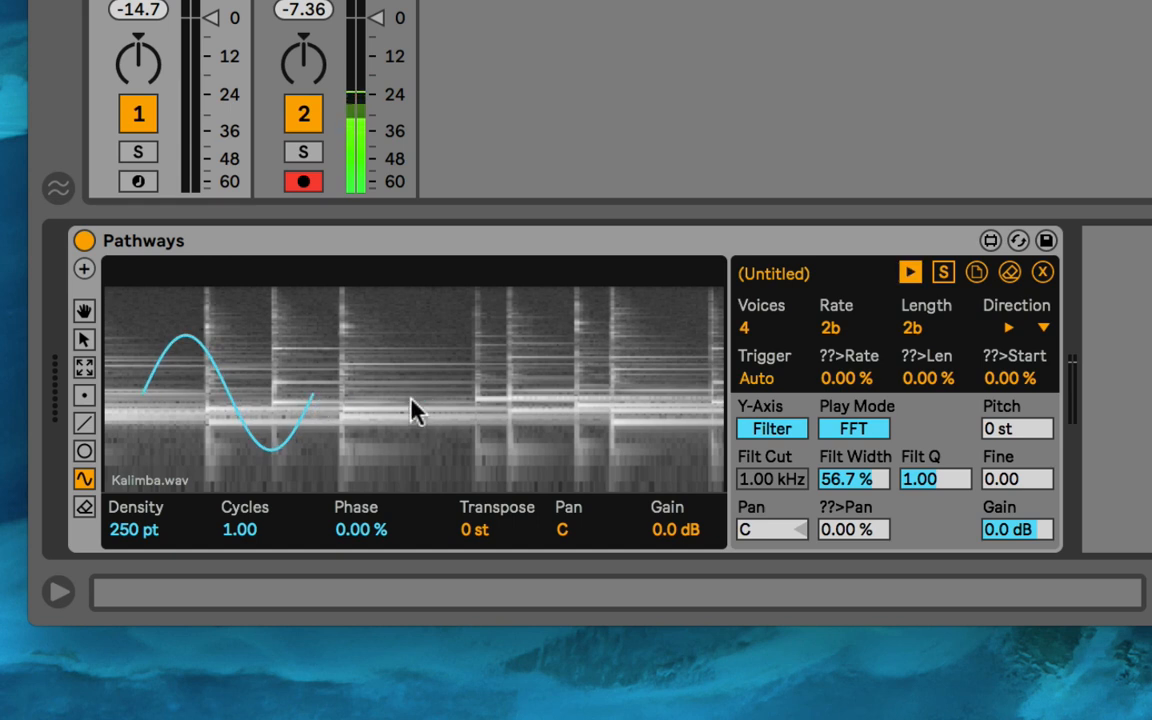
pyautogui.moveTo(411, 399)
pyautogui.mouseDown()
pyautogui.moveTo(321, 424)
pyautogui.moveTo(321, 404)
pyautogui.moveTo(416, 400)
pyautogui.moveTo(512, 440)
pyautogui.mouseUp()
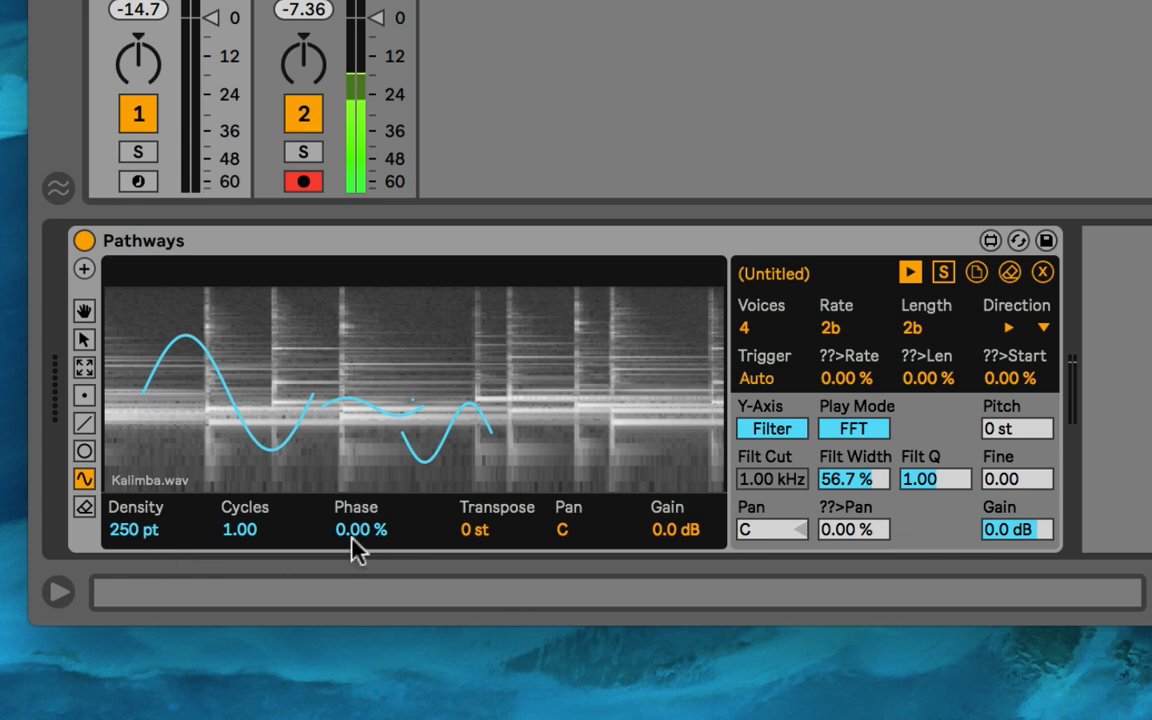
pyautogui.click(149, 538)
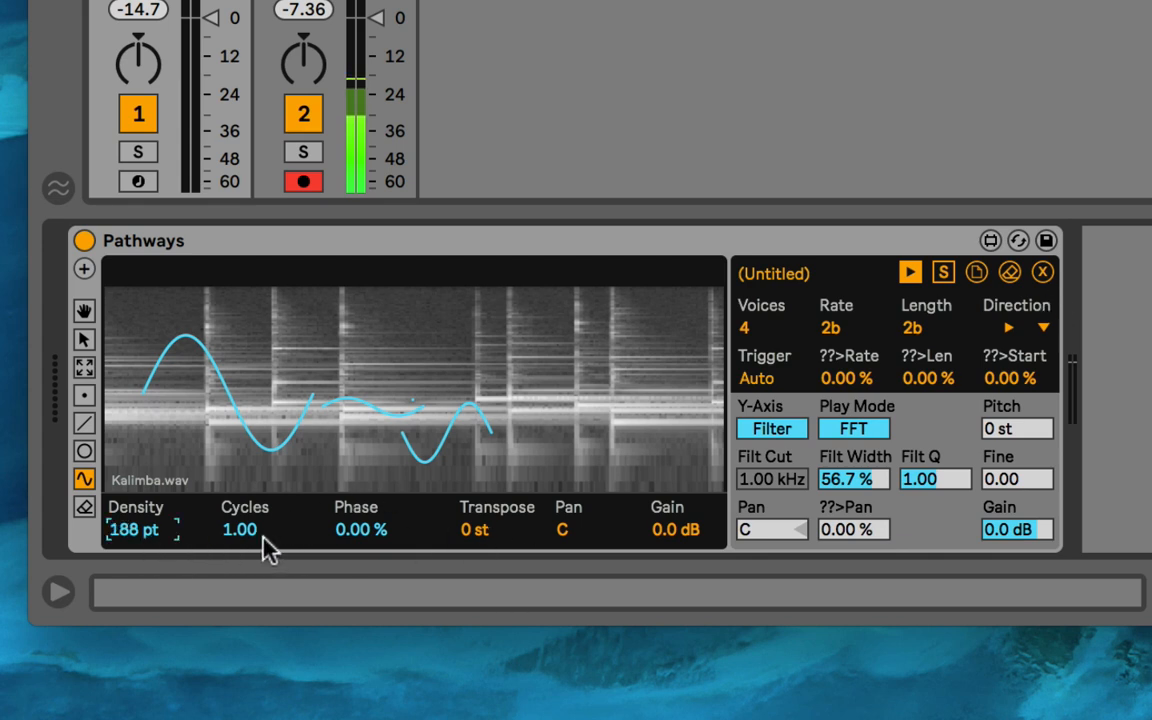
pyautogui.click(1010, 272)
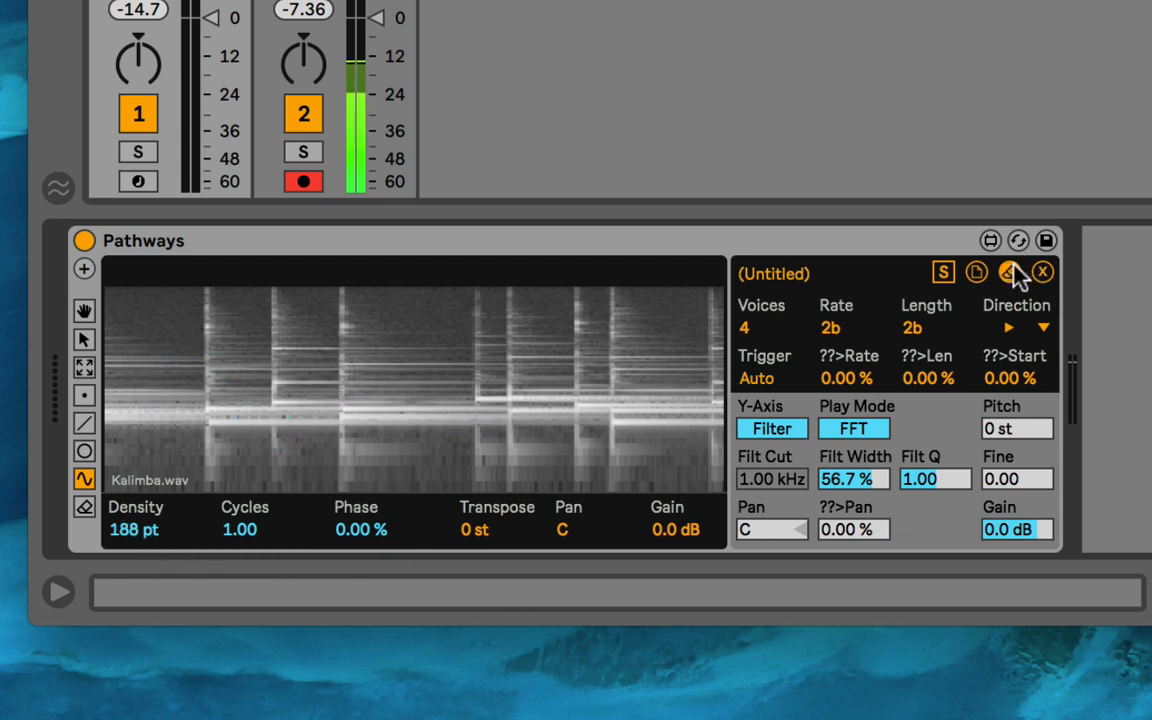
# - Set the wave cycles to 5.09 and draw a horizontal wave path across the first half of the sample
pyautogui.click(240, 530)
pyautogui.moveTo(240, 531); pyautogui.dragTo(240, 541)
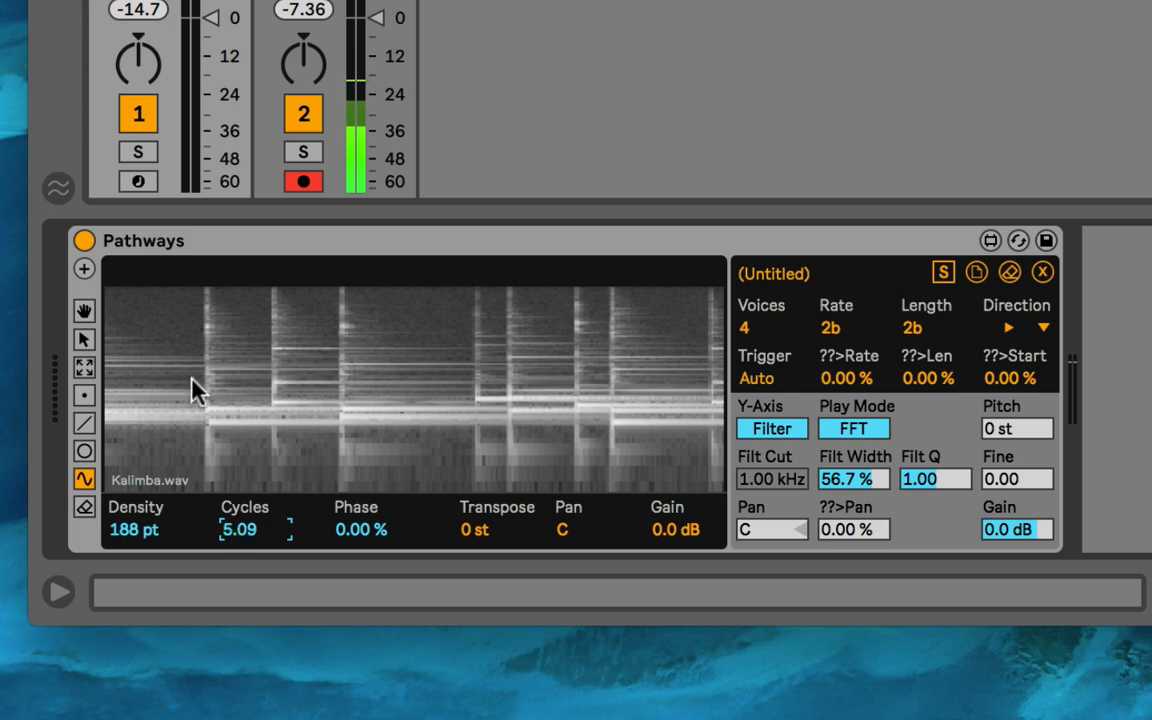
pyautogui.moveTo(180, 399); pyautogui.dragTo(503, 397)
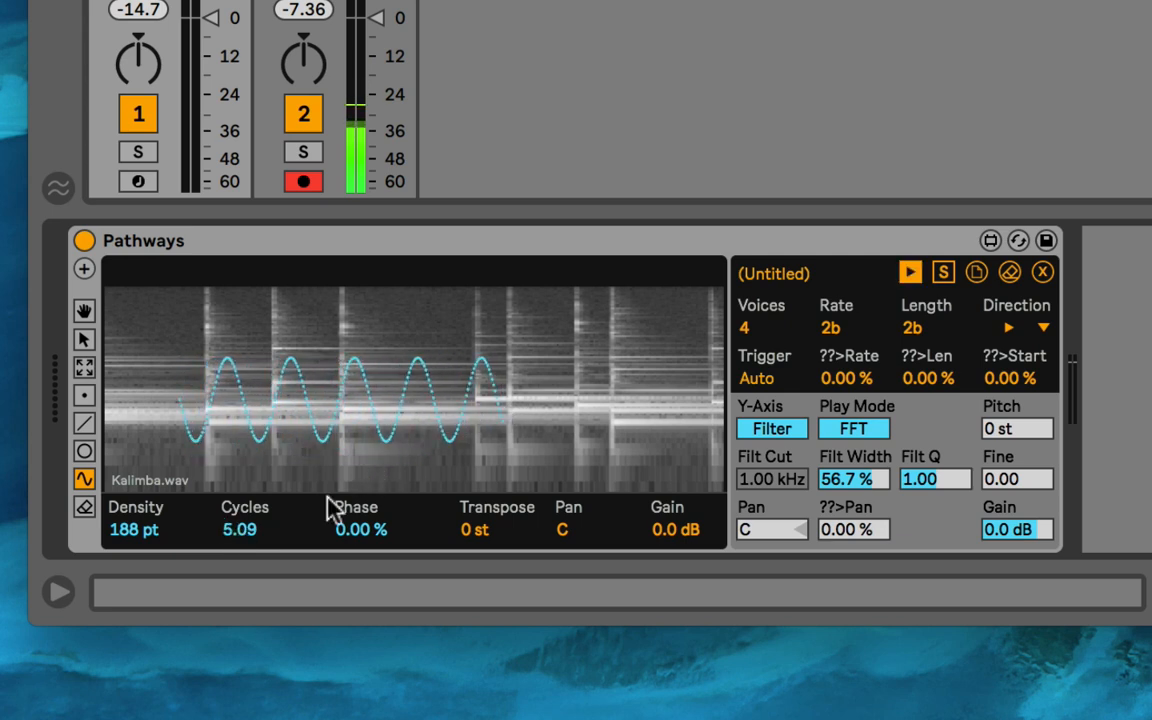
# - Set the wave phase to 29.9 % and replace the drawn wave with a taller one over the same notes
pyautogui.moveTo(368, 530); pyautogui.dragTo(368, 510)
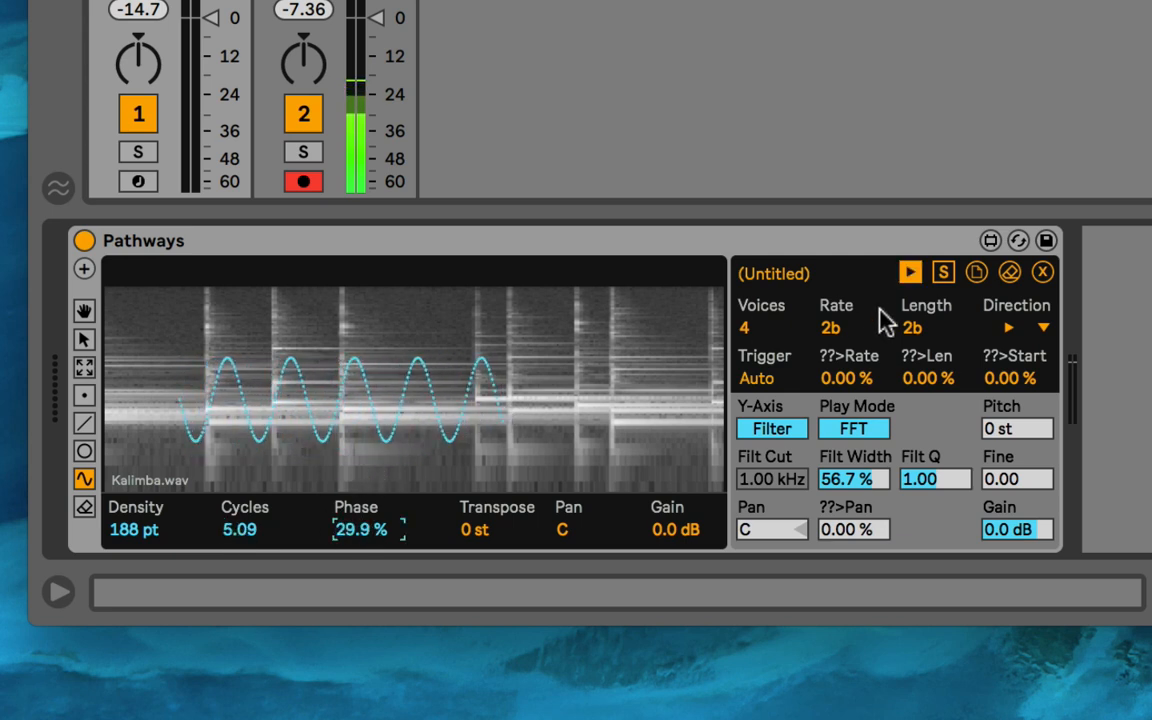
pyautogui.click(1010, 274)
pyautogui.moveTo(197, 352); pyautogui.dragTo(524, 406)
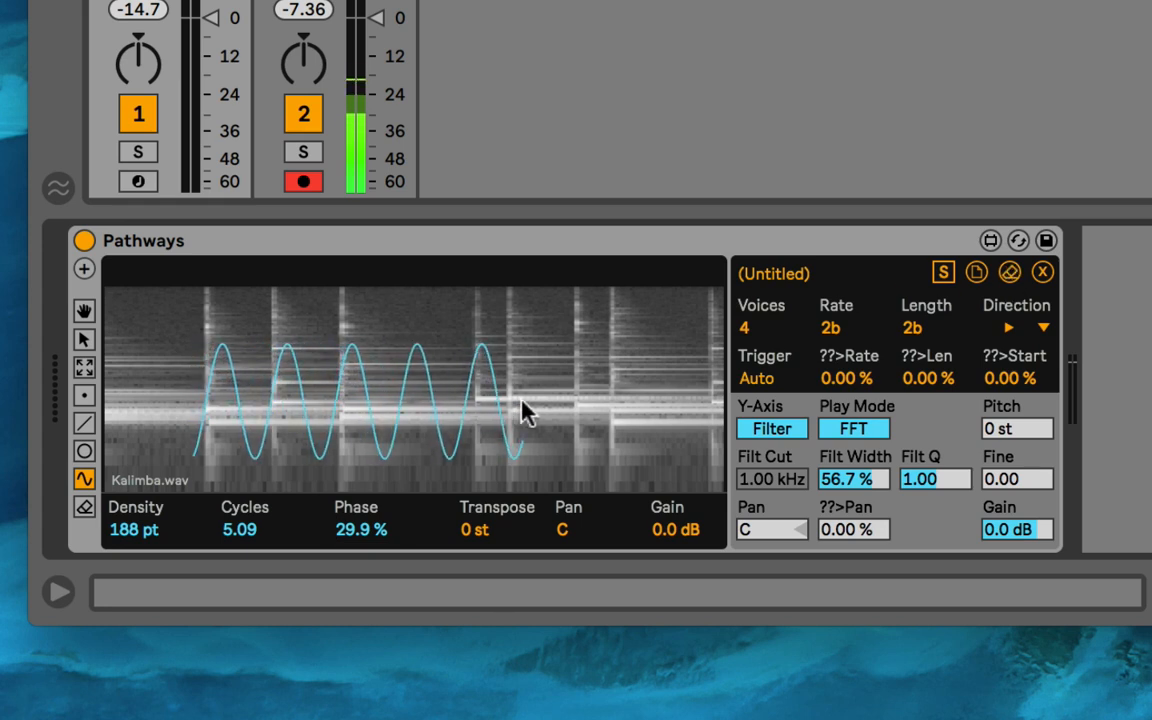
# - Reset the wave's phase to 0.00 % and cycles to 1.00, and clear the drawn wave
pyautogui.moveTo(386, 527); pyautogui.dragTo(380, 540)
pyautogui.click(252, 533)
pyautogui.press('Delete')
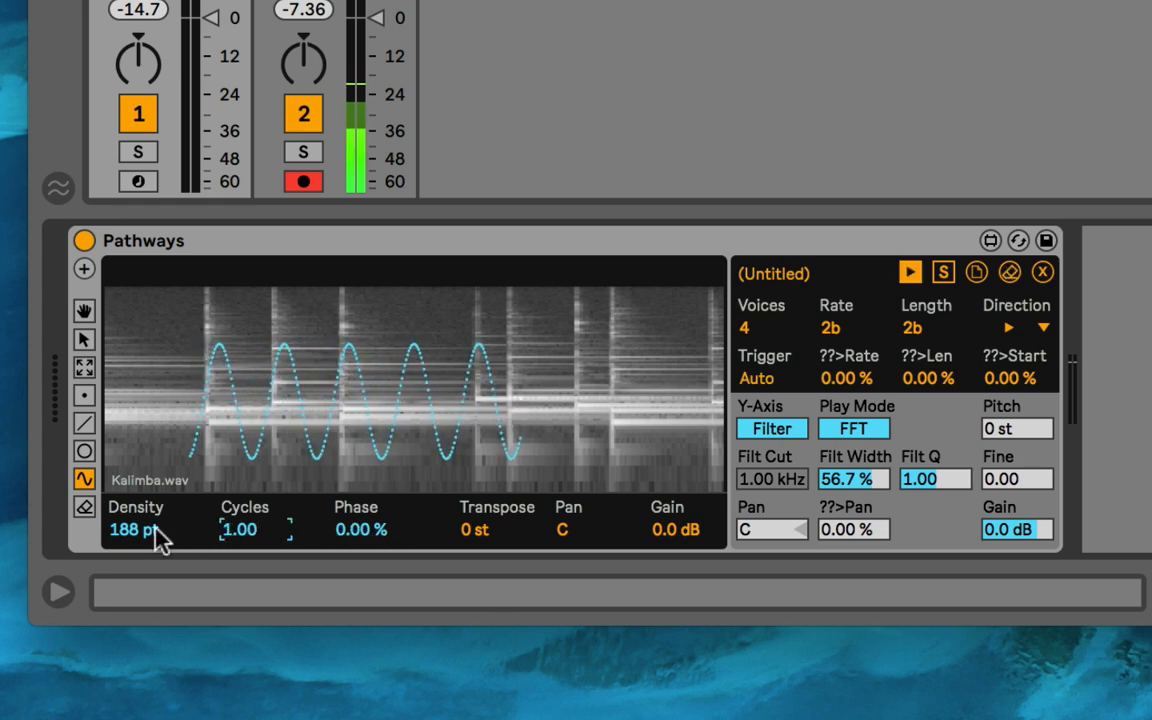
pyautogui.click(157, 535)
pyautogui.click(1010, 272)
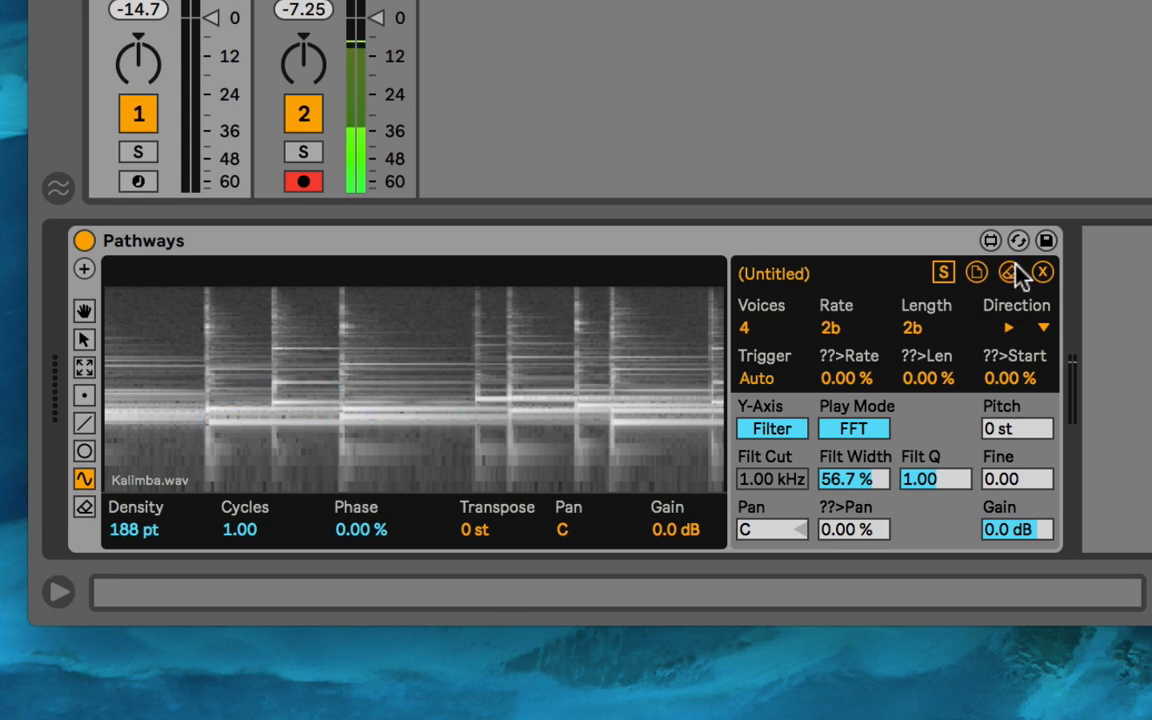
# - Draw a wide single-cycle sine wave over the early notes and erase its middle section with the 50 % eraser
pyautogui.moveTo(162, 395)
pyautogui.mouseDown()
pyautogui.moveTo(332, 368)
pyautogui.moveTo(422, 396)
pyautogui.mouseUp()
pyautogui.click(85, 507)
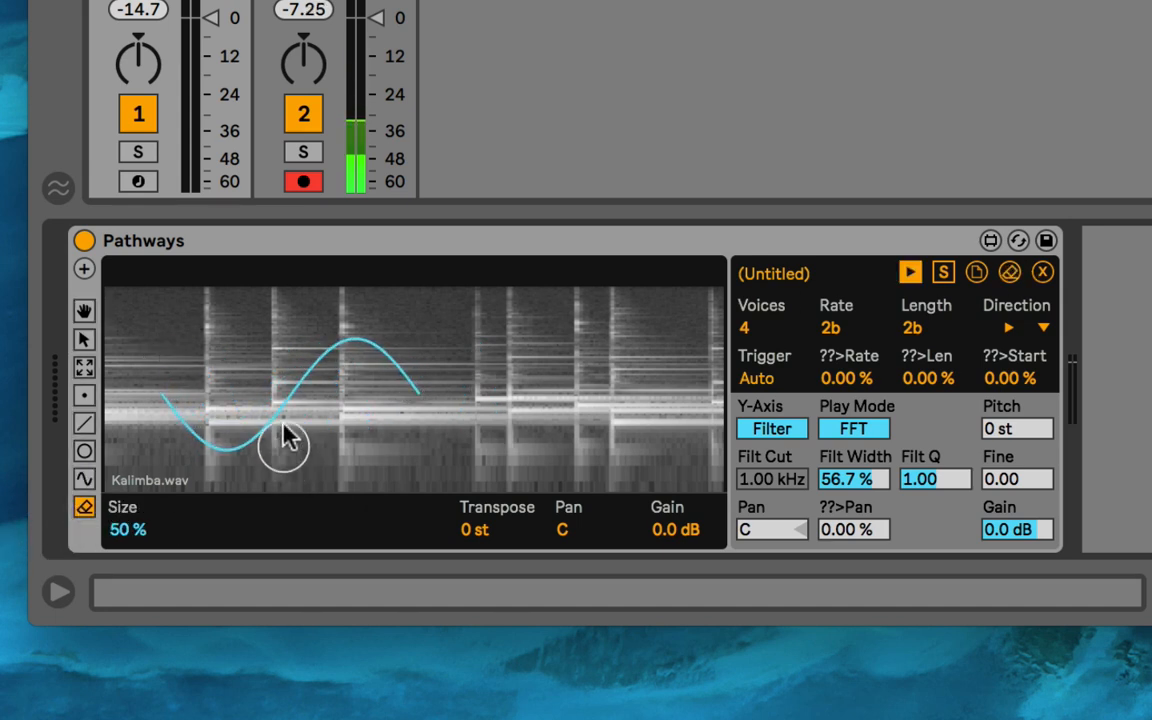
pyautogui.moveTo(283, 450); pyautogui.dragTo(275, 391)
# - Erase the falling end of the wave with the eraser at 82 % and reset the eraser size to 50 %
pyautogui.moveTo(137, 522); pyautogui.dragTo(137, 492)
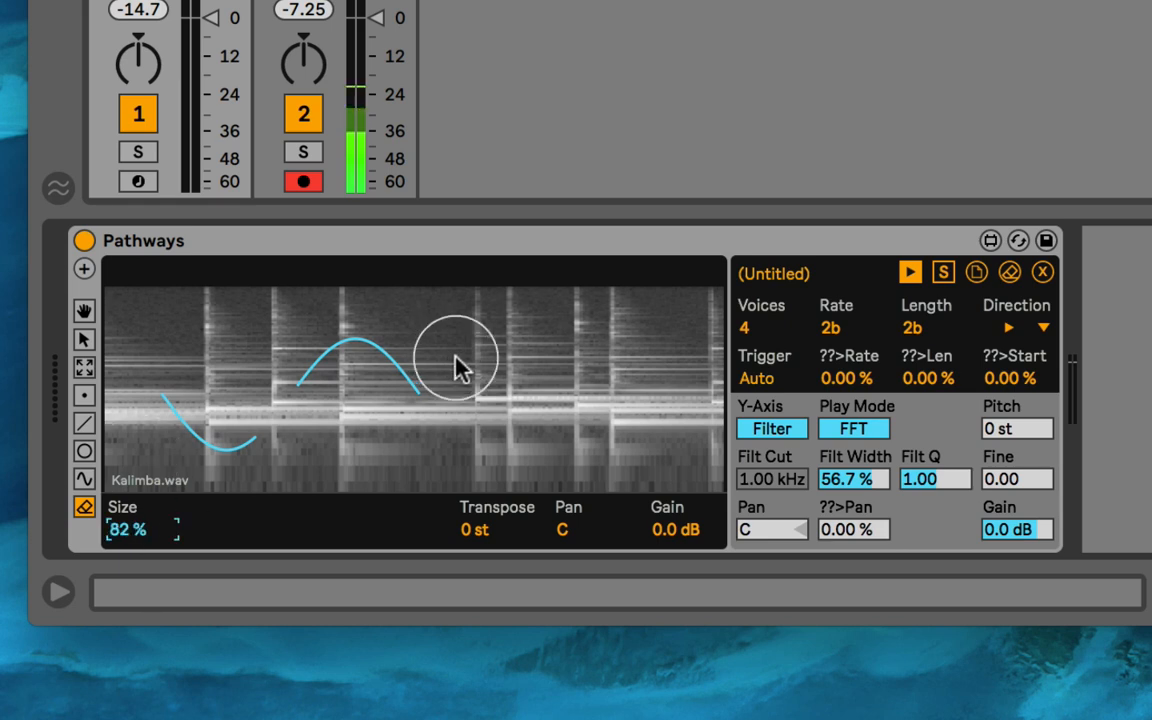
pyautogui.moveTo(450, 362); pyautogui.dragTo(409, 382)
pyautogui.click(138, 526)
pyautogui.press('Delete')
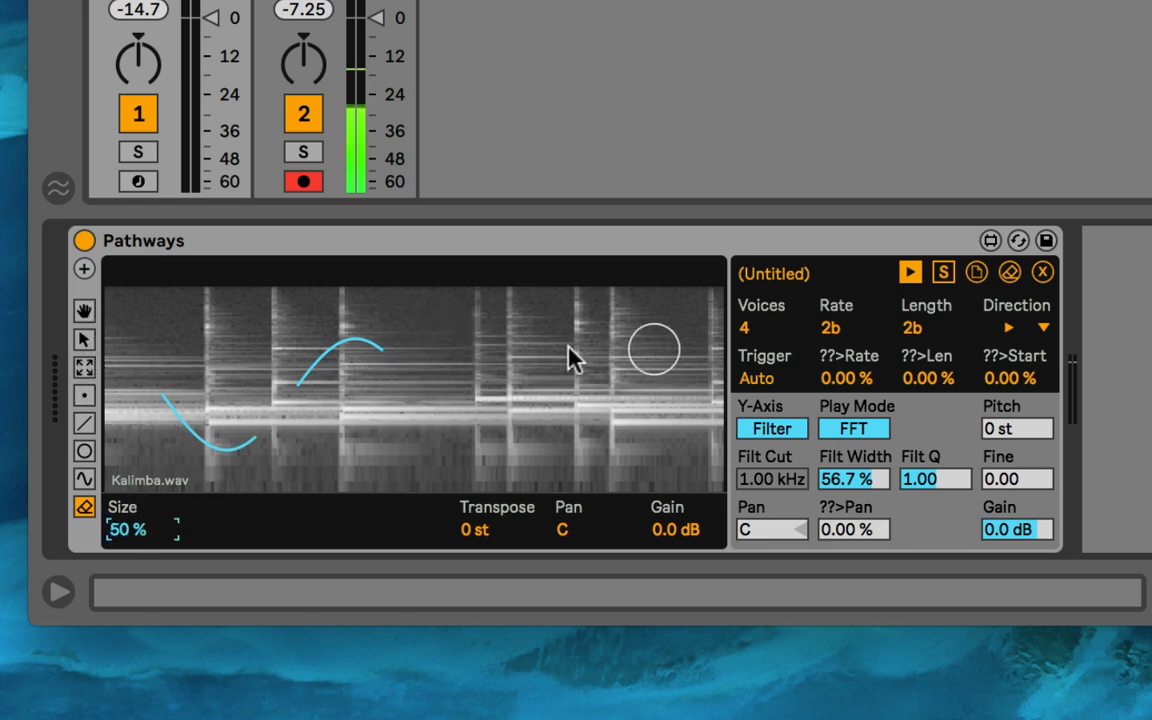
# - Erase most of the wave's upper arc, leaving two short fragments, and activate the freehand point tool
pyautogui.click(268, 345)
pyautogui.moveTo(268, 345); pyautogui.dragTo(342, 358)
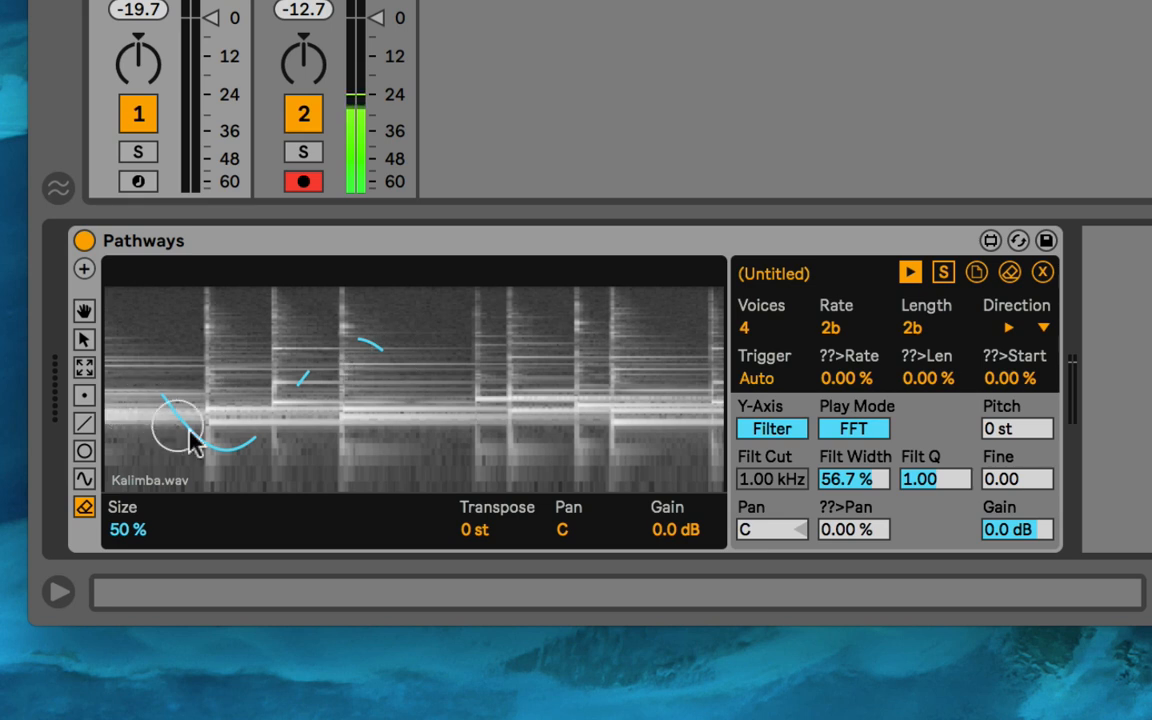
pyautogui.click(84, 395)
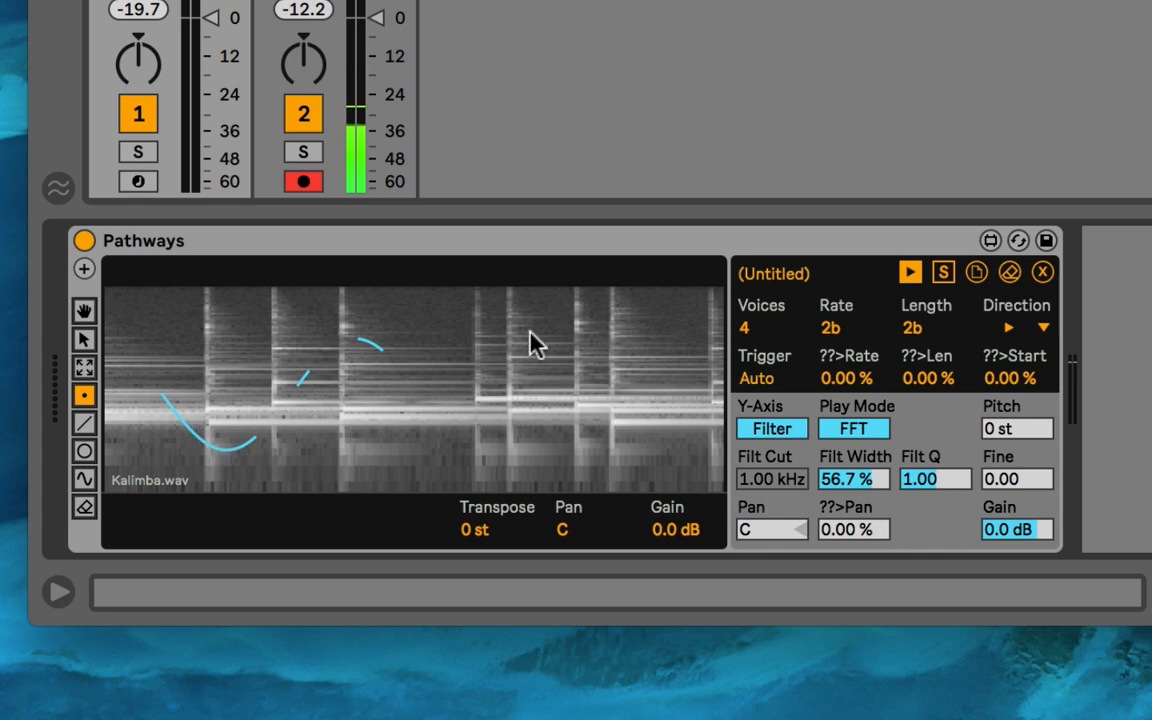
# - Set both the playback rate and the path length to 1b
pyautogui.moveTo(918, 330); pyautogui.dragTo(920, 334)
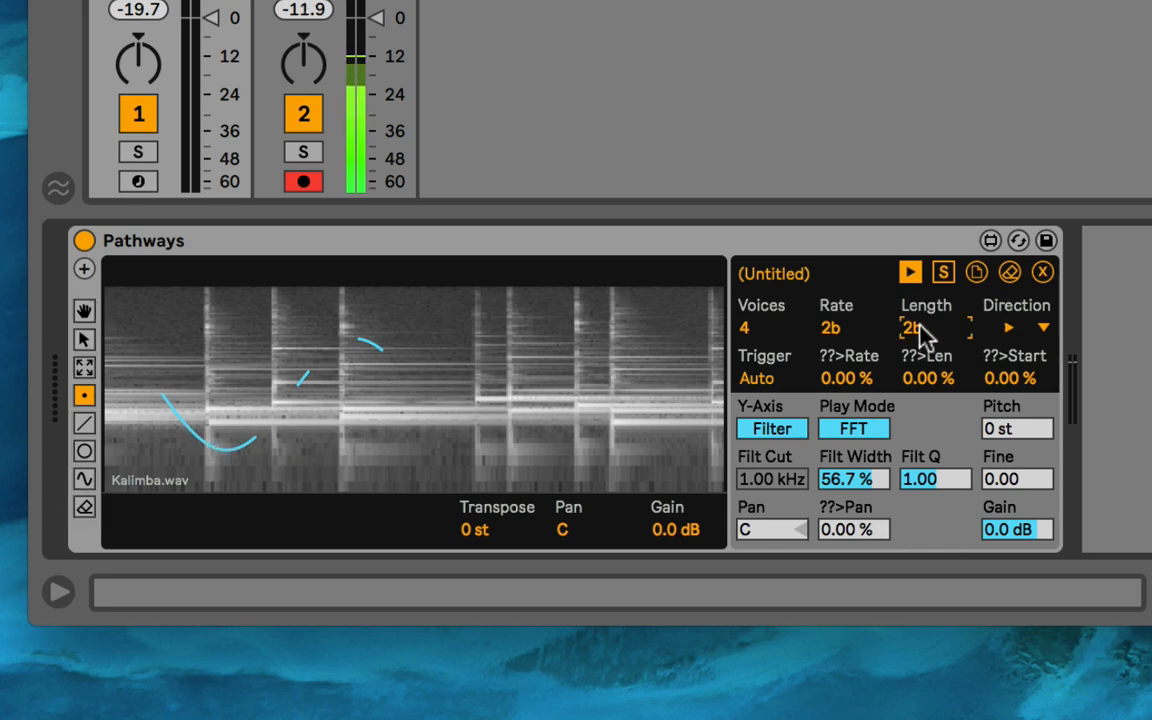
pyautogui.moveTo(832, 330); pyautogui.dragTo(831, 336)
pyautogui.click(911, 329)
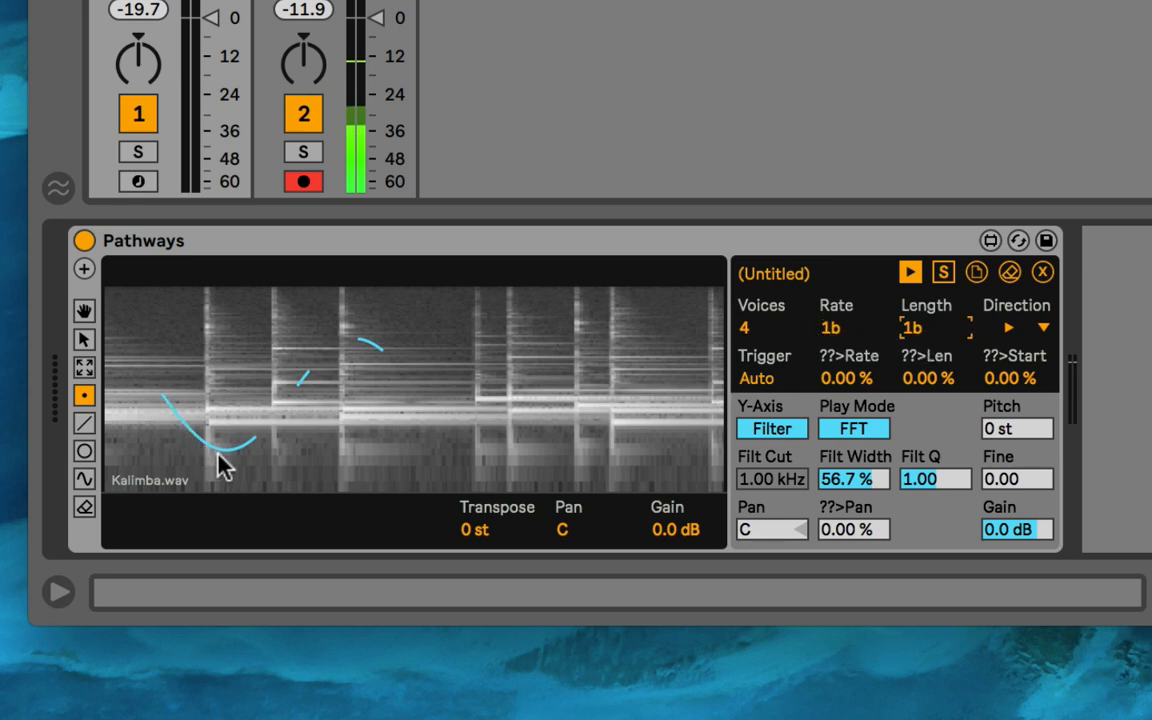
pyautogui.click(912, 330)
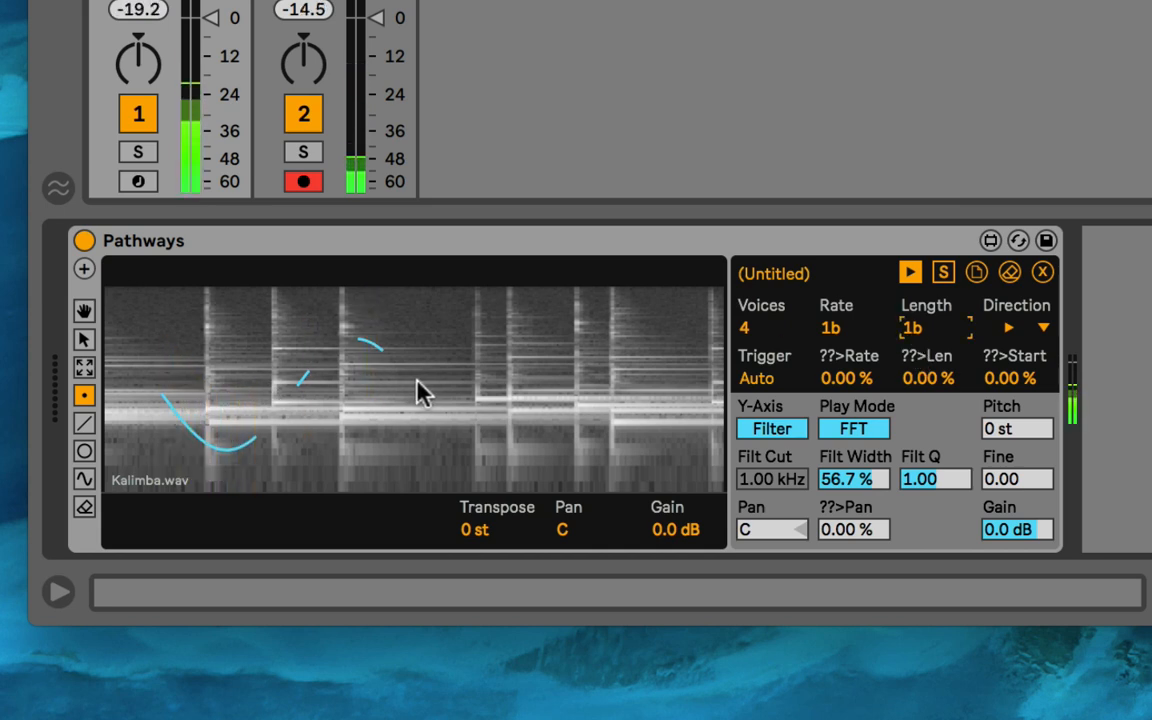
# - Set the playback rate to 2n while keeping the path length at 1b
pyautogui.click(828, 330)
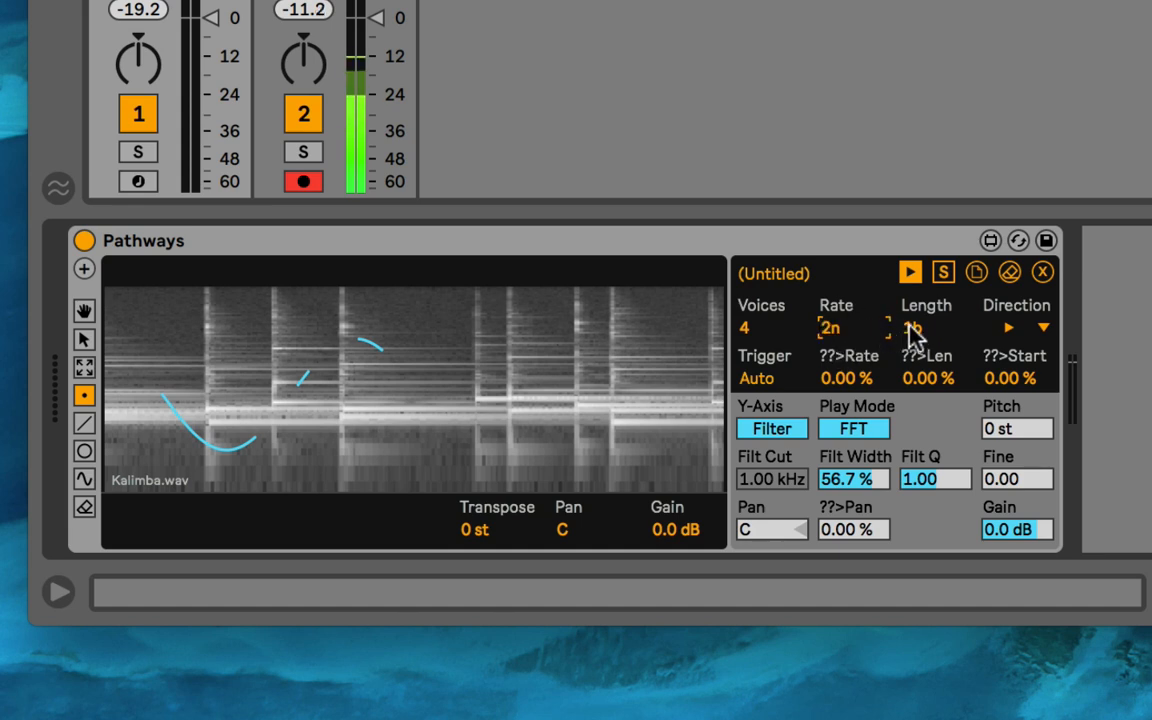
pyautogui.click(940, 331)
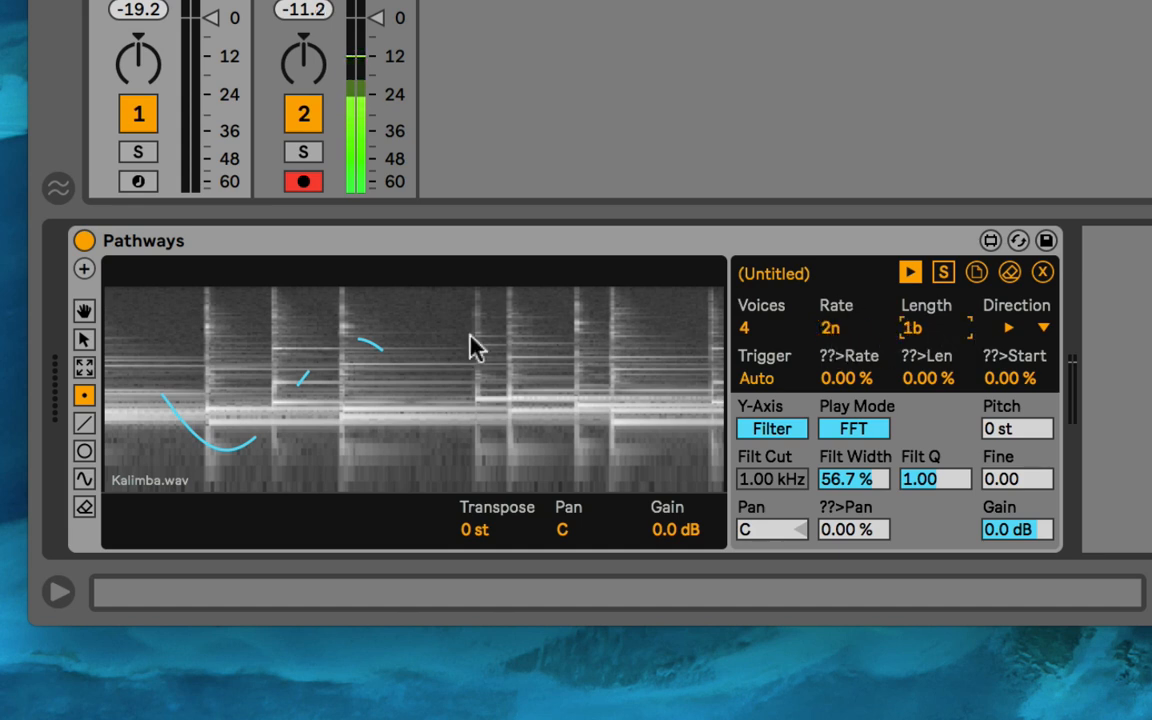
pyautogui.click(829, 333)
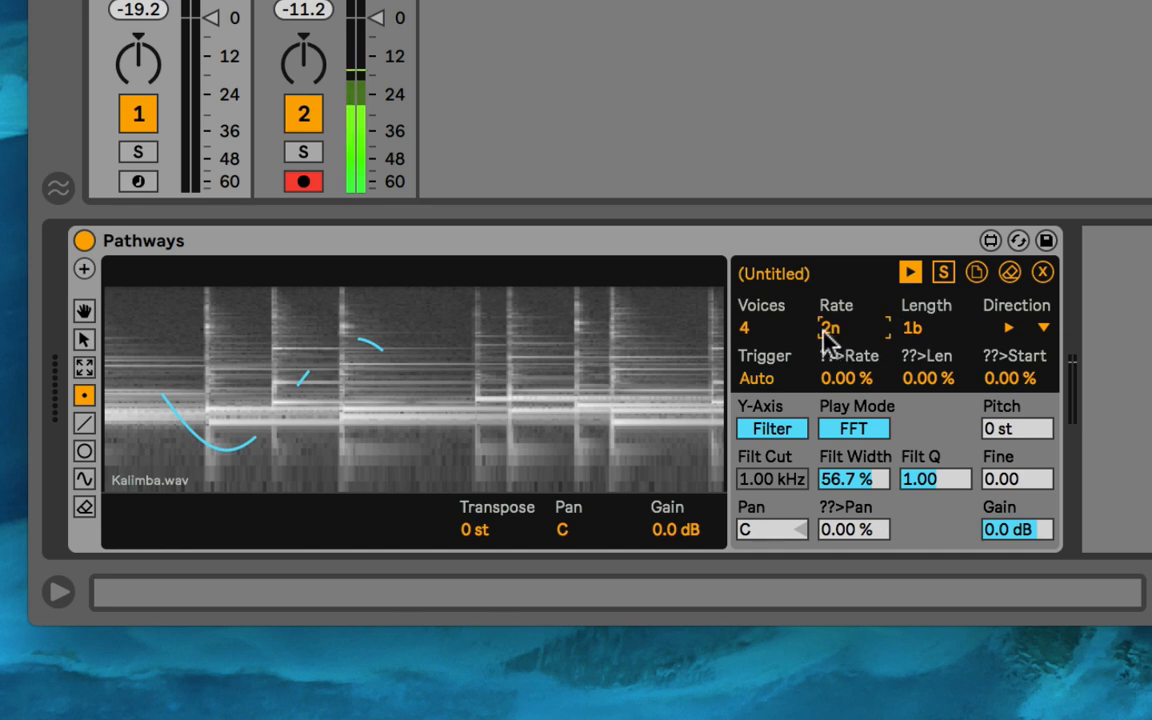
# - Set the playback rate to 16n and the number of voices to 4
pyautogui.click(916, 332)
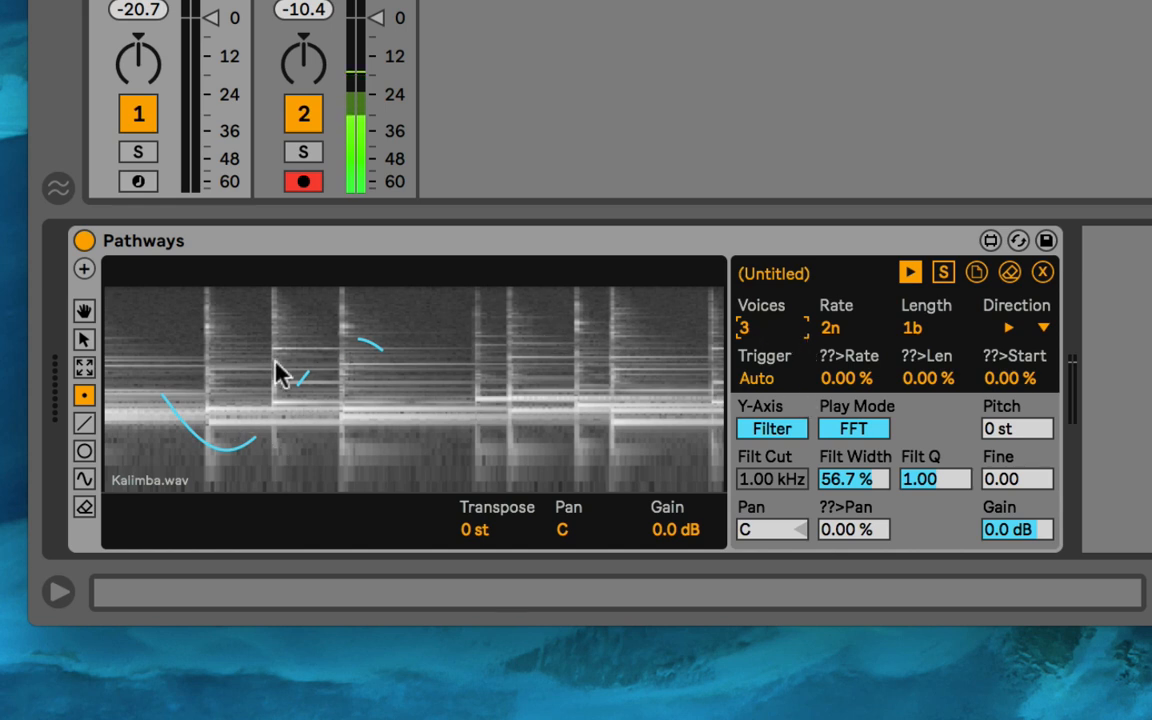
pyautogui.click(845, 329)
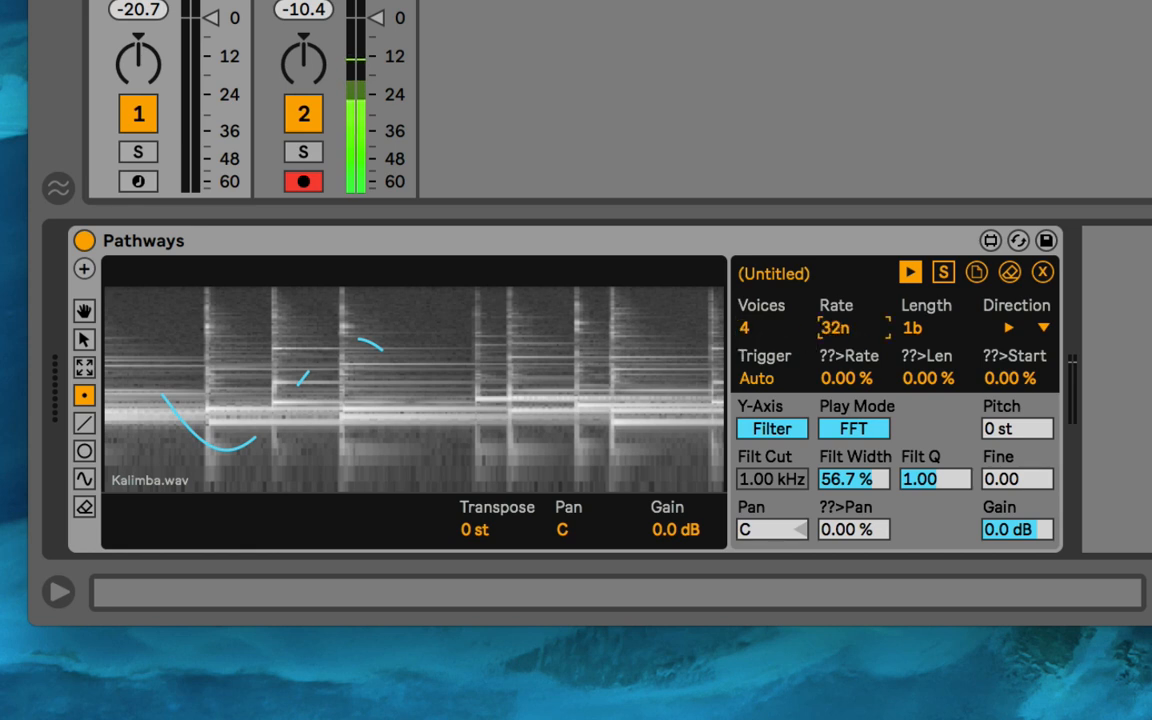
pyautogui.press('Down')
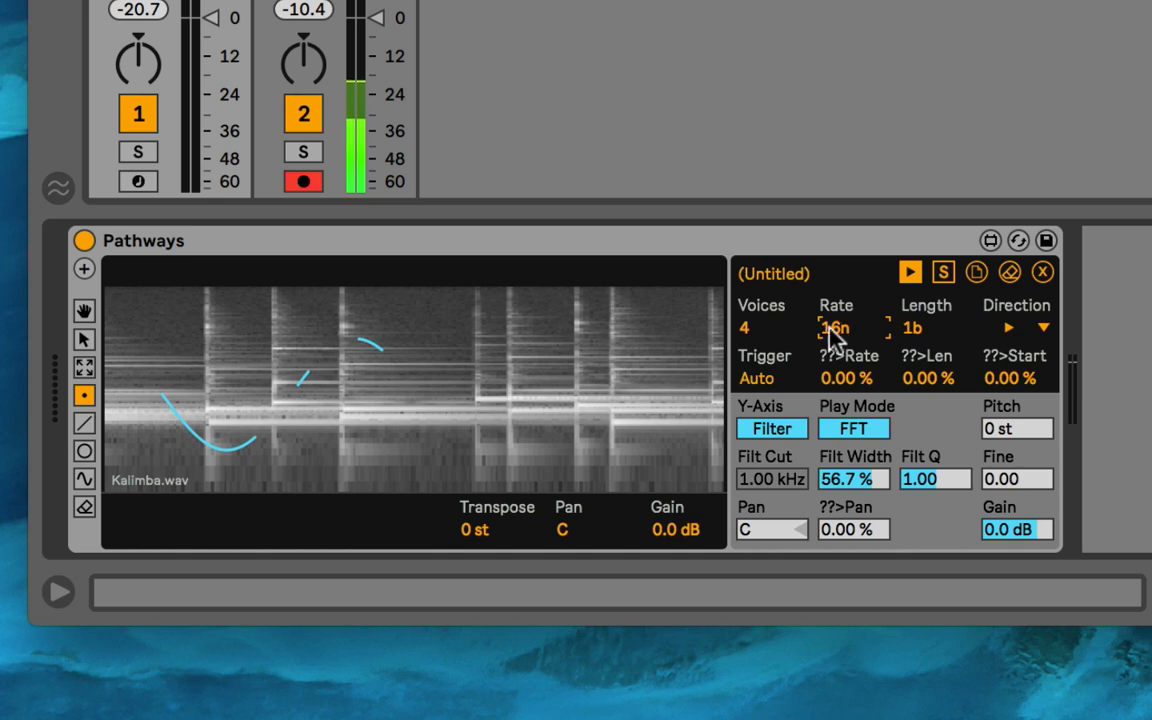
pyautogui.click(926, 330)
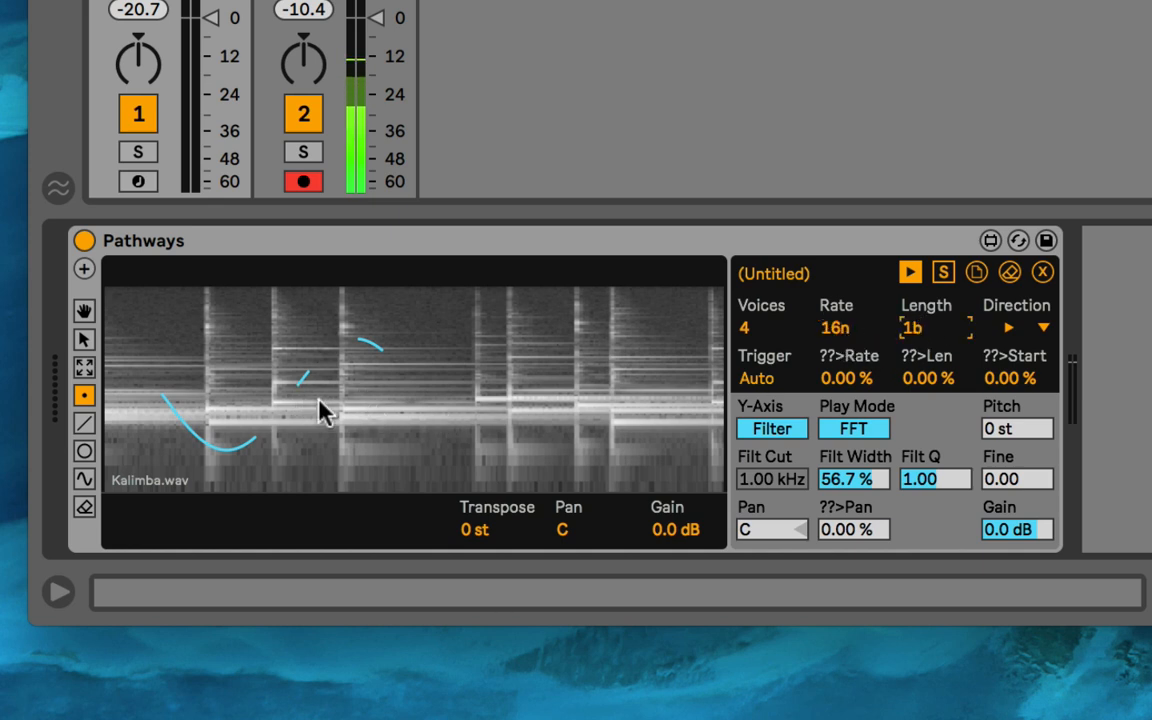
pyautogui.click(765, 326)
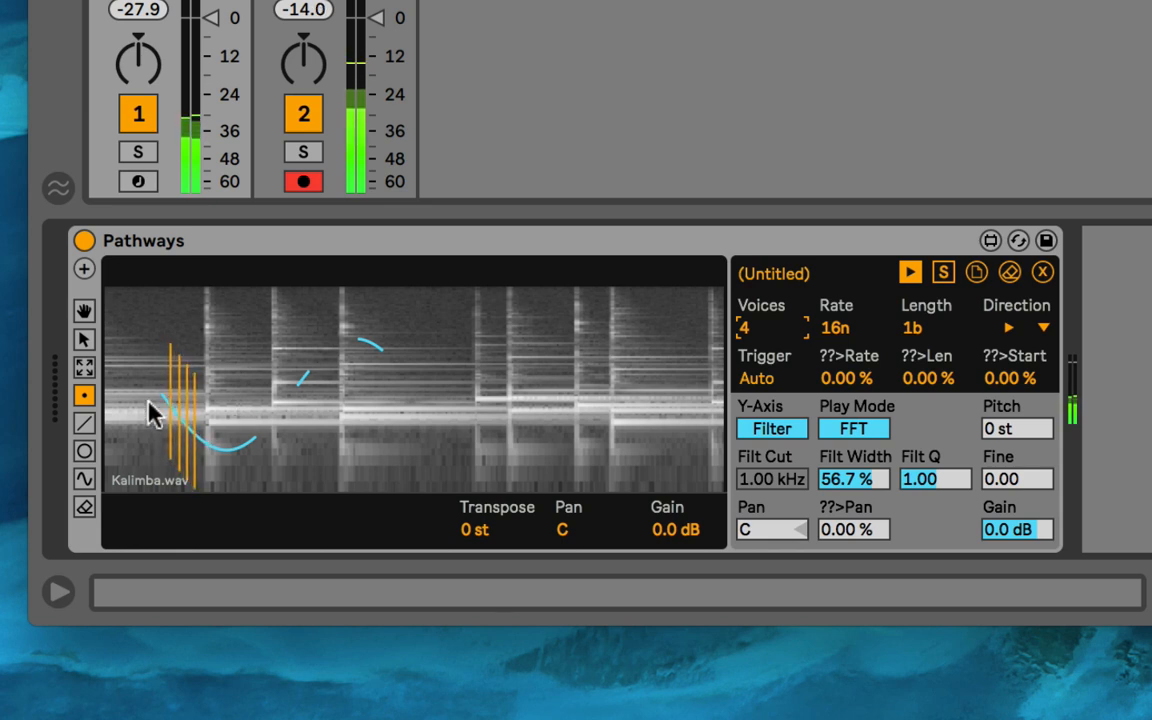
pyautogui.click(781, 317)
pyautogui.click(787, 330)
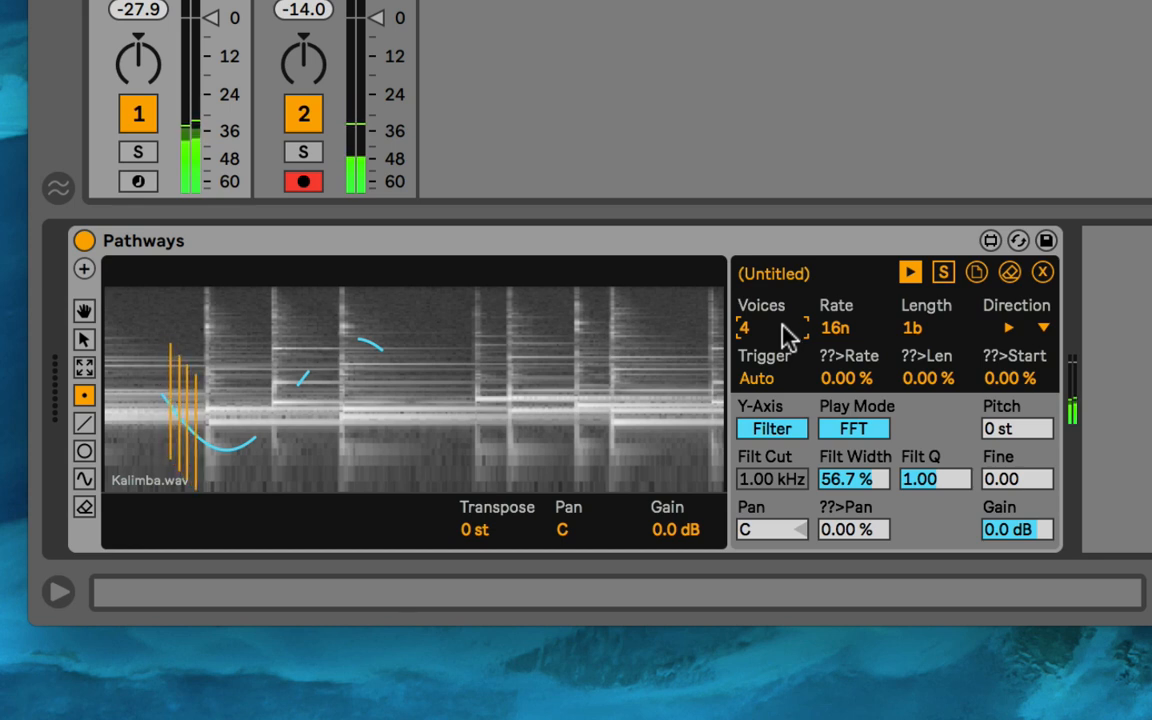
# - Set the start randomization to 94.5 % and lower track 1's volume to about -12 dB
pyautogui.click(1020, 378)
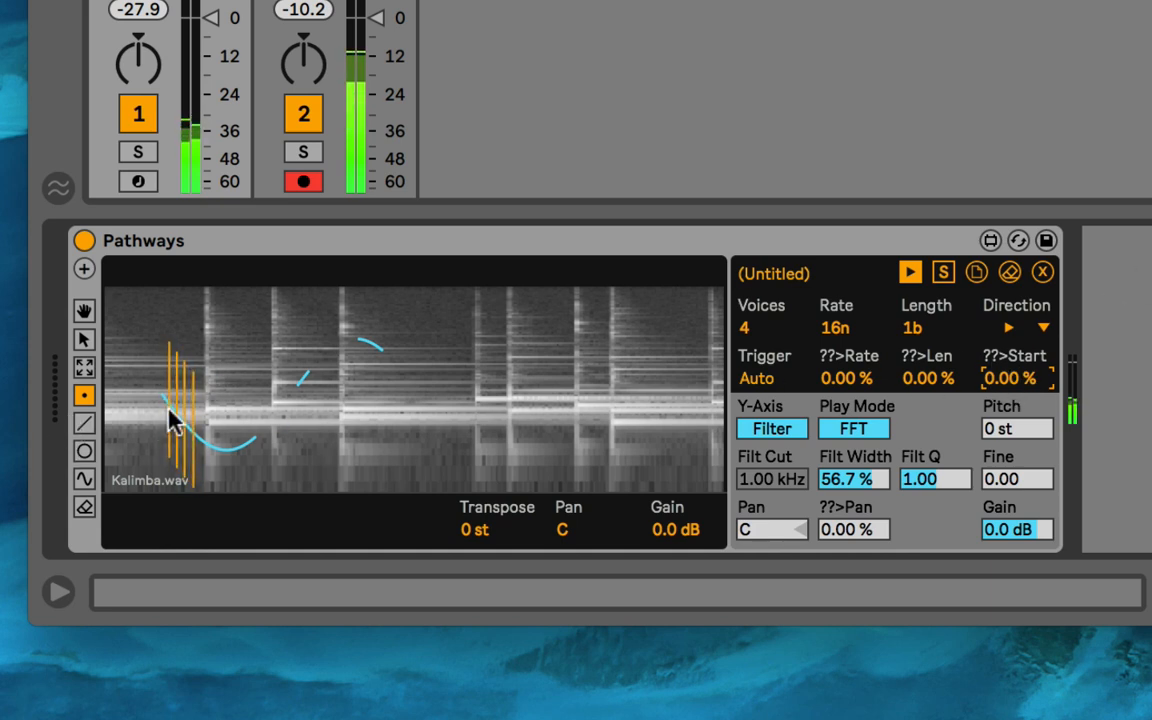
pyautogui.moveTo(998, 376); pyautogui.dragTo(998, 181)
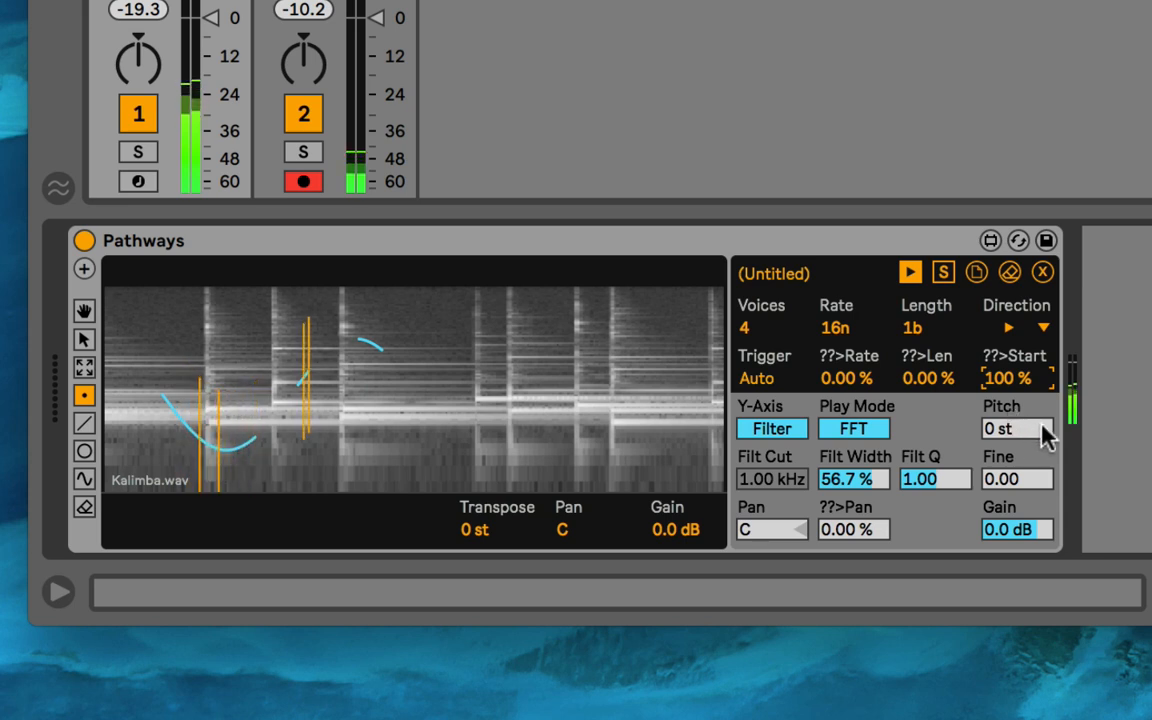
pyautogui.moveTo(1013, 381); pyautogui.dragTo(1013, 392)
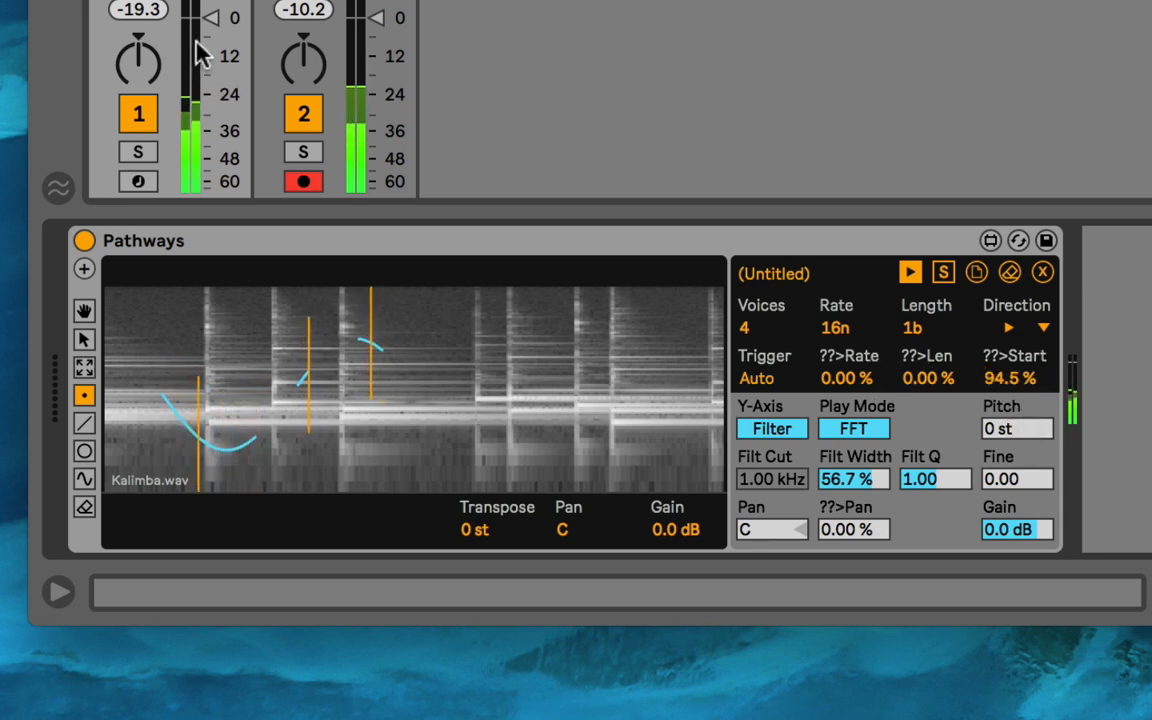
pyautogui.moveTo(200, 49); pyautogui.dragTo(200, 86)
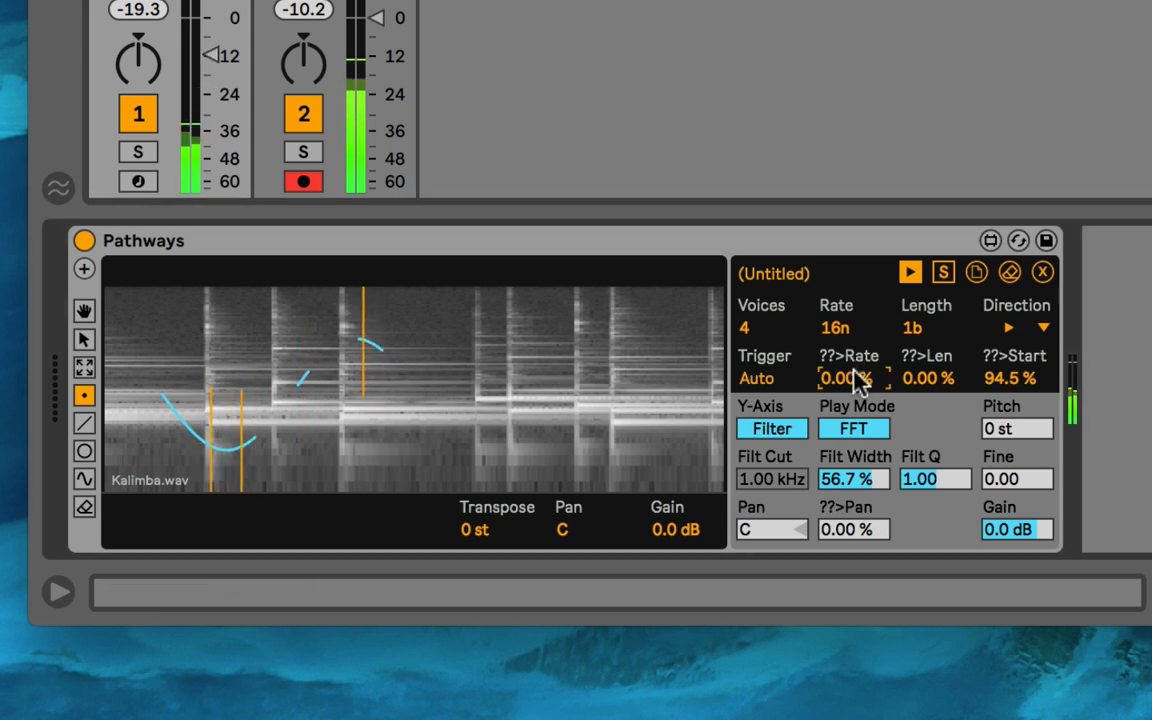
# - Set the rate randomization to 22.0 % and the length randomization to 26.8 %
pyautogui.click(845, 385)
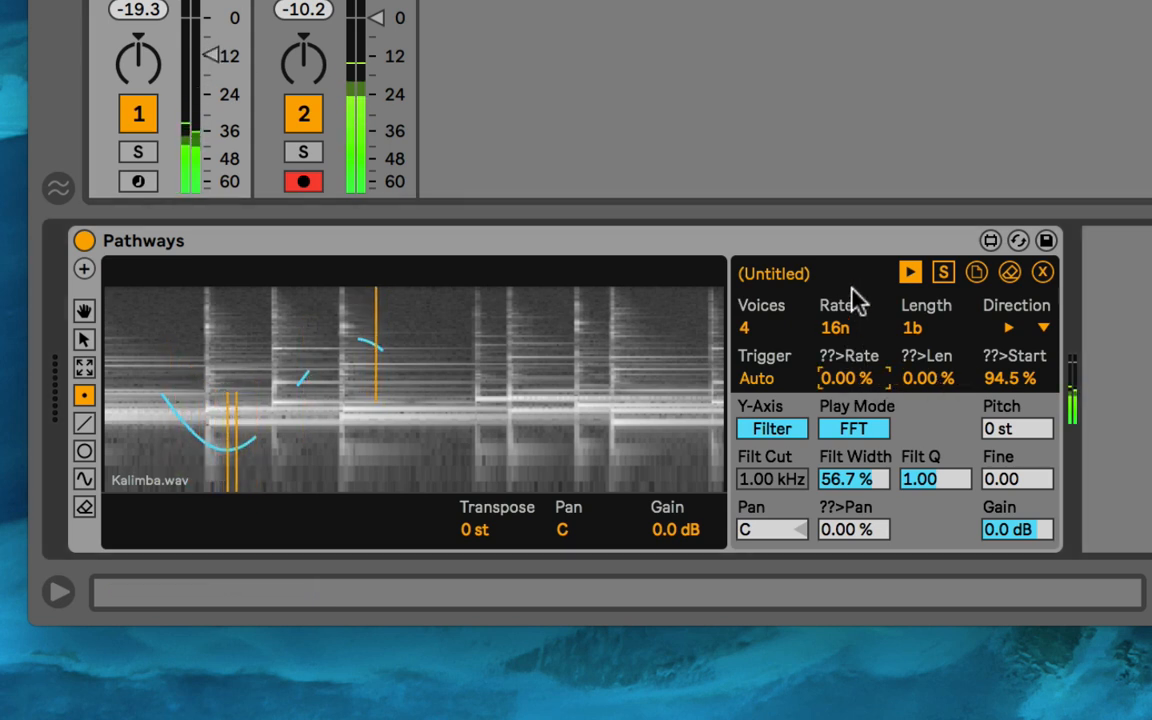
pyautogui.click(931, 390)
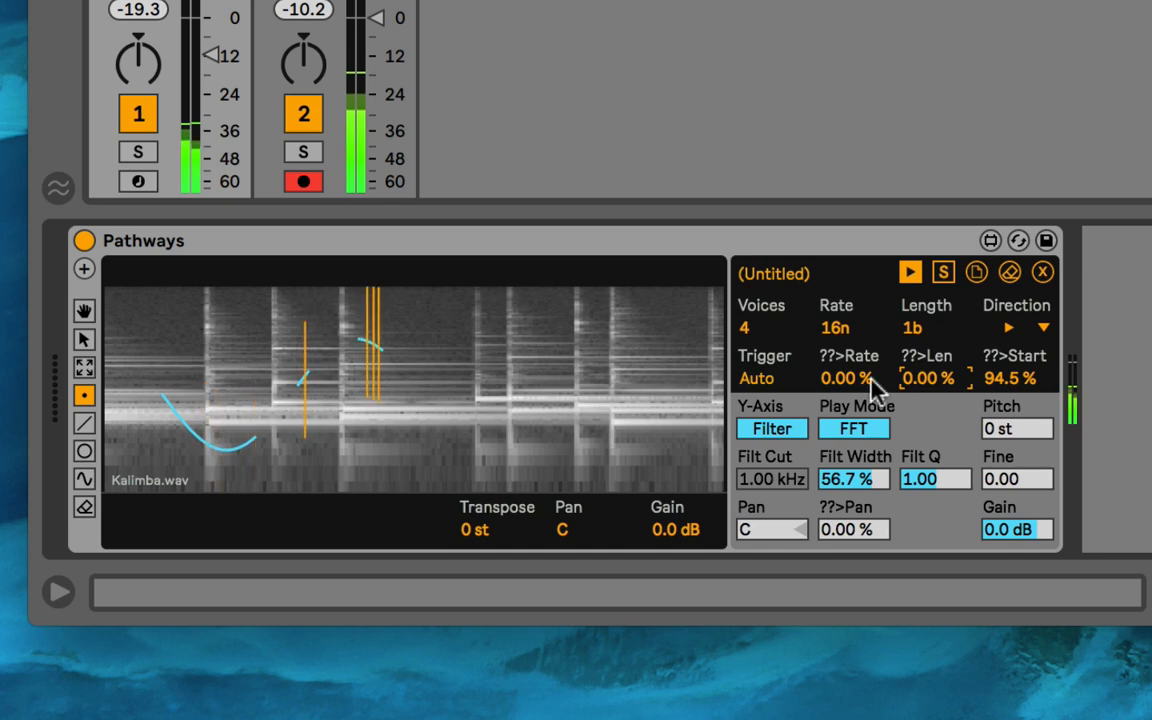
pyautogui.moveTo(844, 378); pyautogui.dragTo(844, 350)
pyautogui.moveTo(913, 378); pyautogui.dragTo(913, 344)
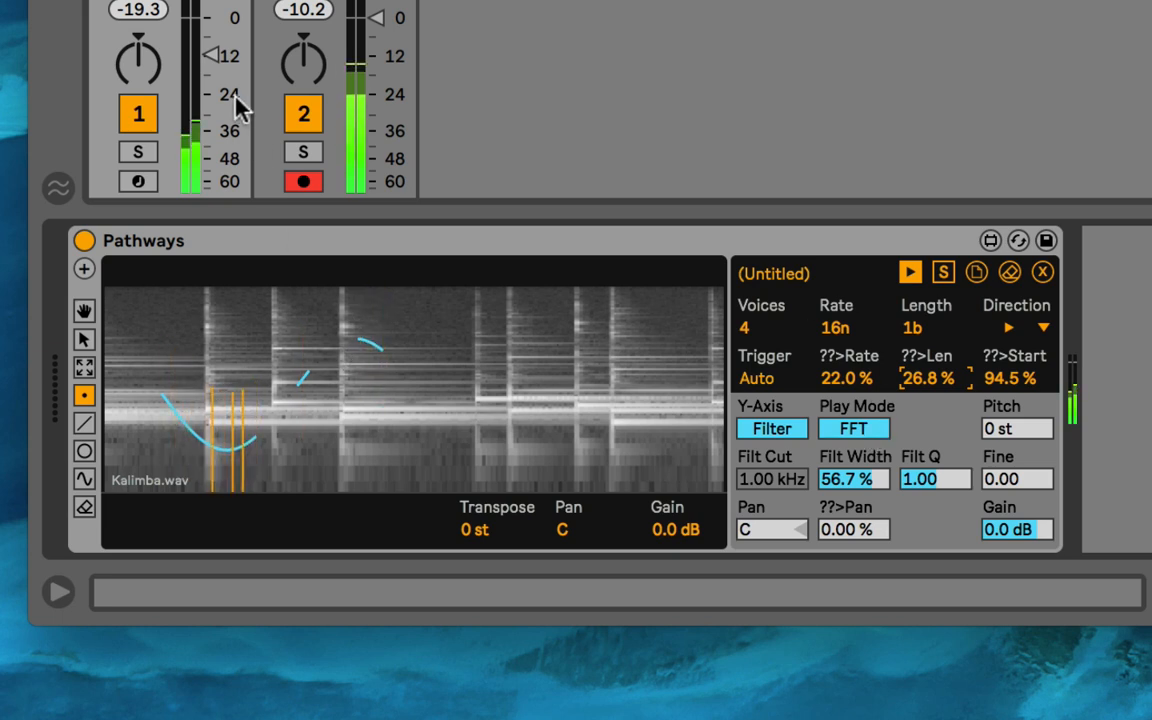
# - Raise track 1's volume fader partway back toward 0 dB
pyautogui.moveTo(210, 55)
pyautogui.mouseDown()
pyautogui.moveTo(210, 32)
pyautogui.moveTo(211, 46)
pyautogui.mouseUp()
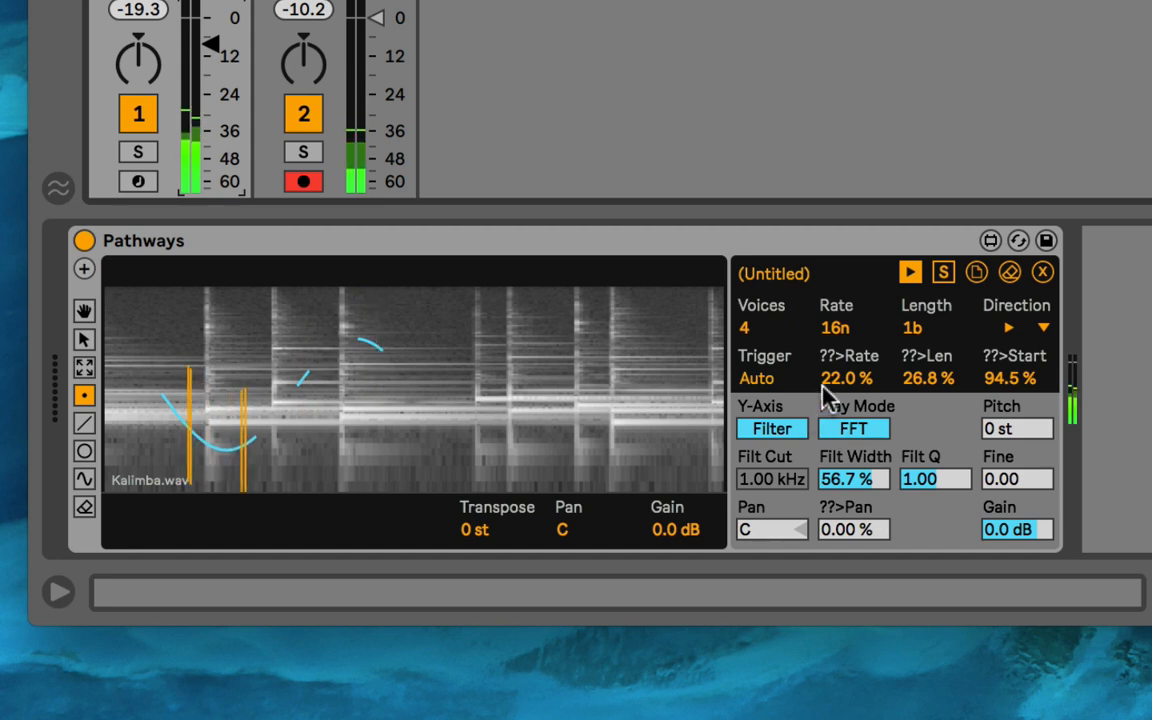
pyautogui.moveTo(210, 43); pyautogui.dragTo(210, 35)
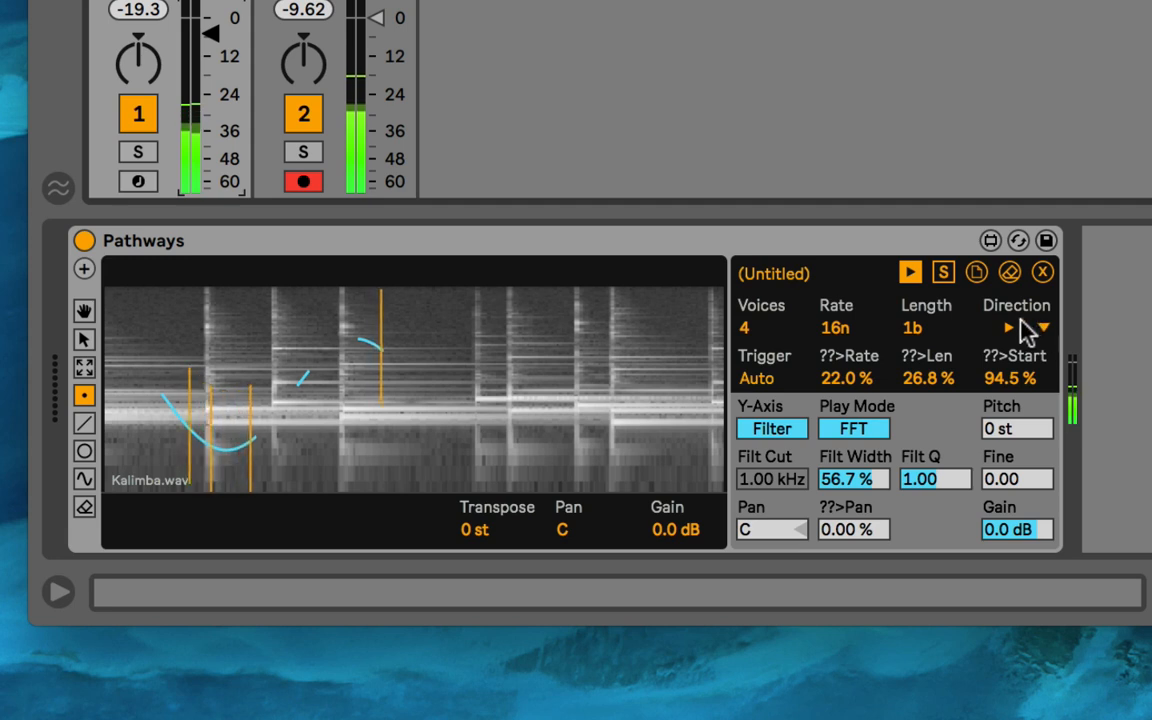
# - Reset the length, start and rate randomization to 0 % and the playback rate to its default of 1b
pyautogui.click(946, 380)
pyautogui.press('Delete')
pyautogui.click(995, 379)
pyautogui.press('Delete')
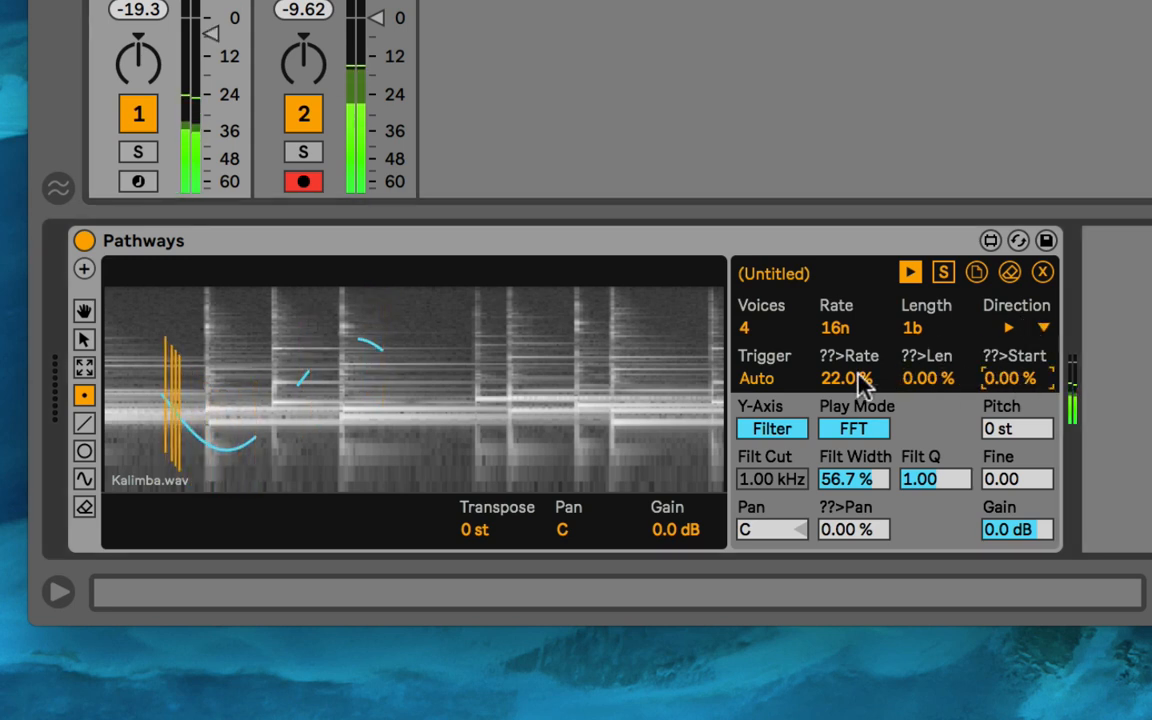
pyautogui.click(858, 378)
pyautogui.press('Delete')
pyautogui.click(852, 332)
pyautogui.press('Delete')
pyautogui.click(905, 338)
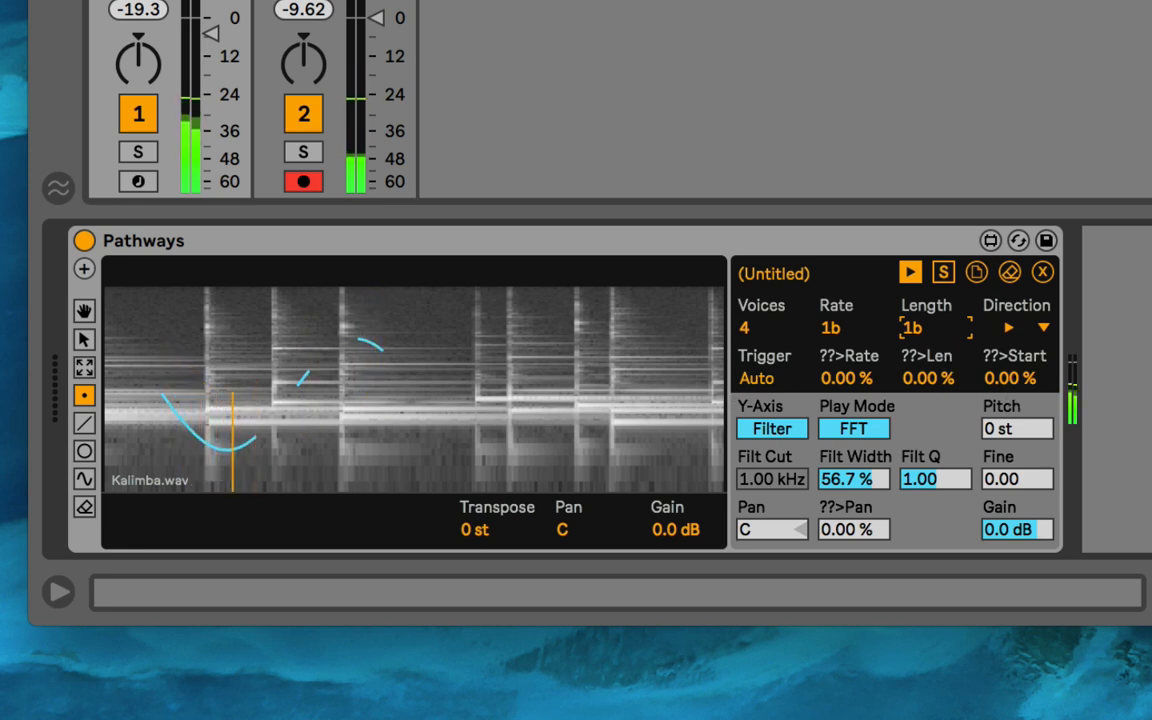
# - Cycle the playback direction through backward and the two alternating options, ending on forward
pyautogui.click(1022, 326)
pyautogui.click(1007, 383)
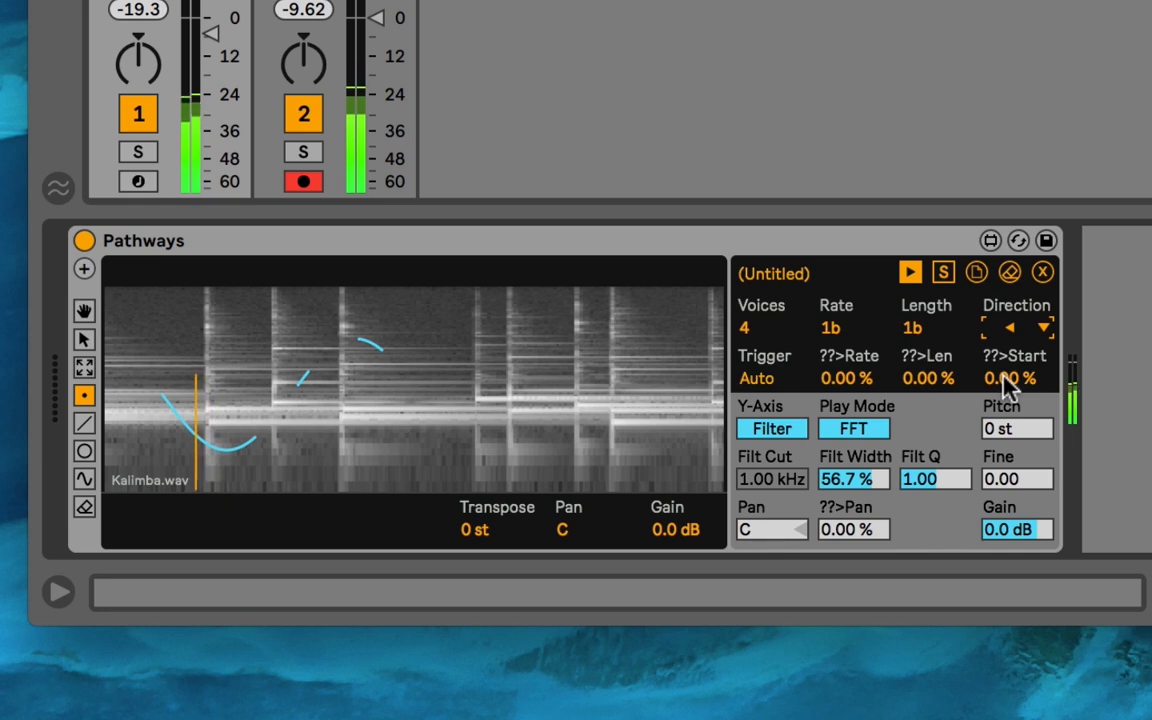
pyautogui.click(1045, 328)
pyautogui.click(1041, 410)
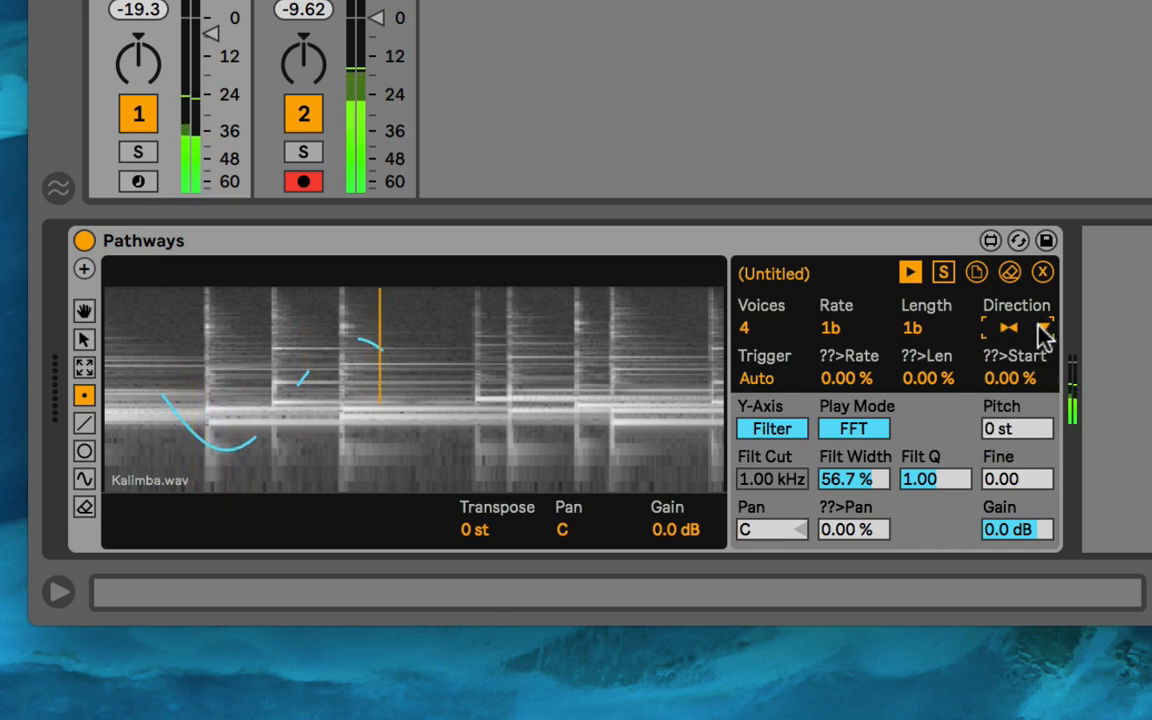
pyautogui.click(1043, 332)
pyautogui.click(1028, 438)
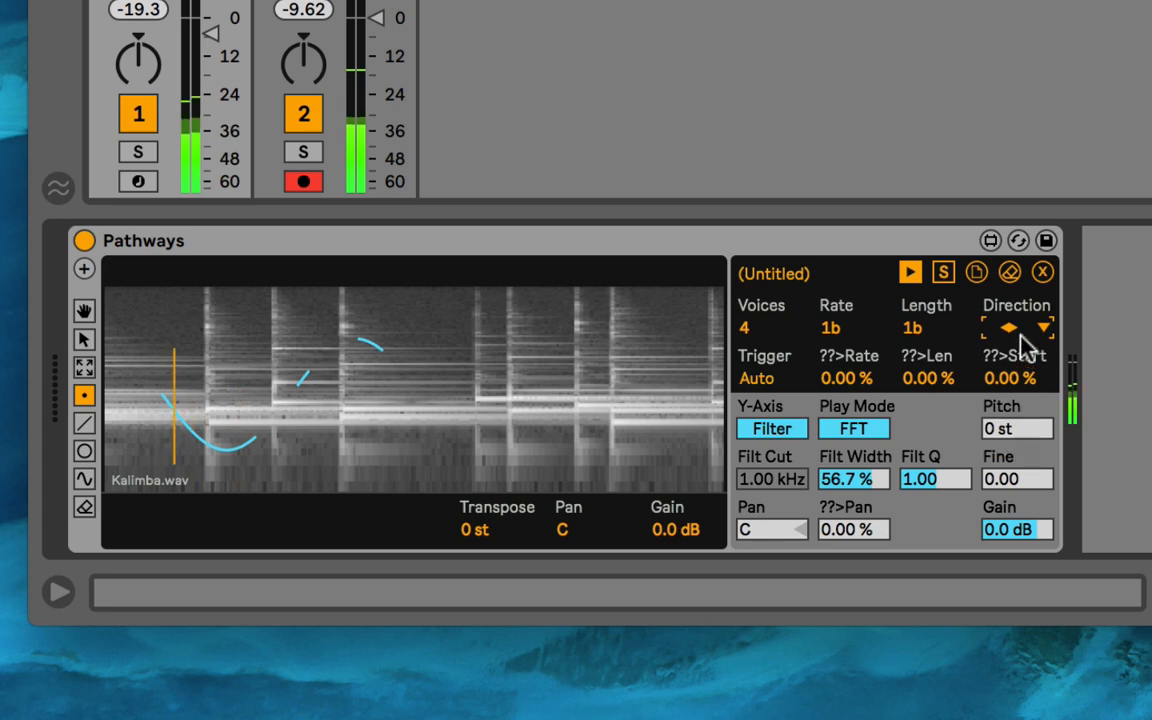
pyautogui.click(1022, 335)
pyautogui.click(1012, 290)
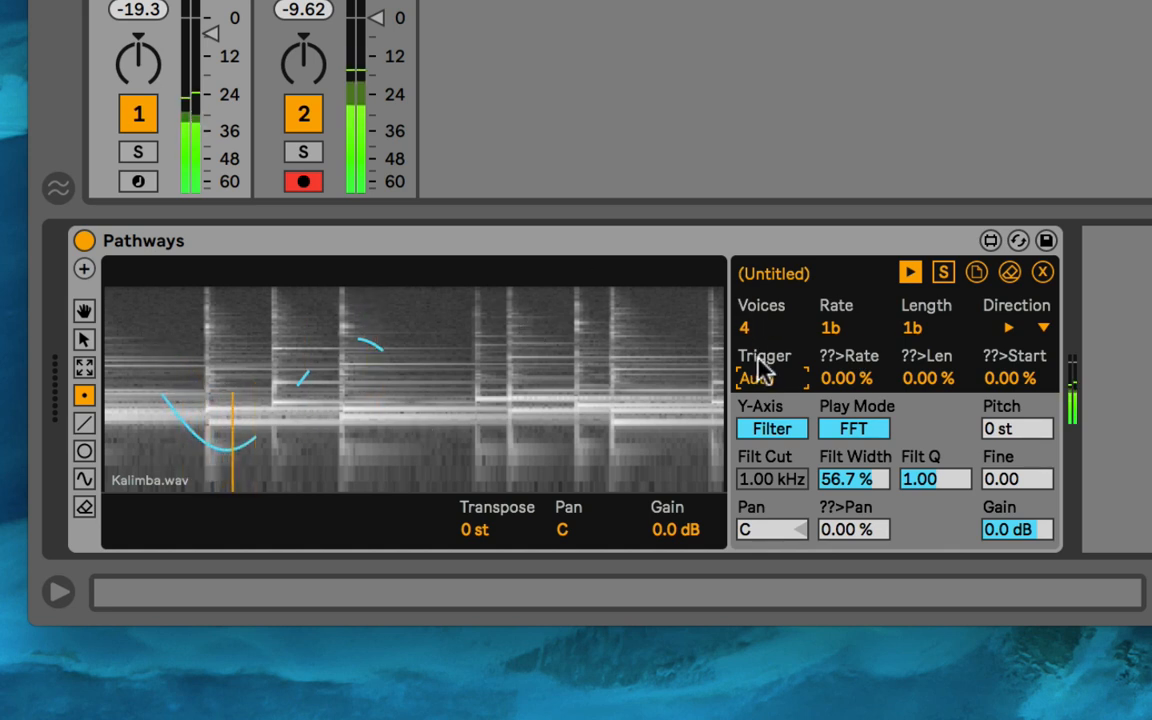
# - Set the path's trigger note to C3 and shift the computer keyboard's octave range to C3 to D4
pyautogui.write('c3')
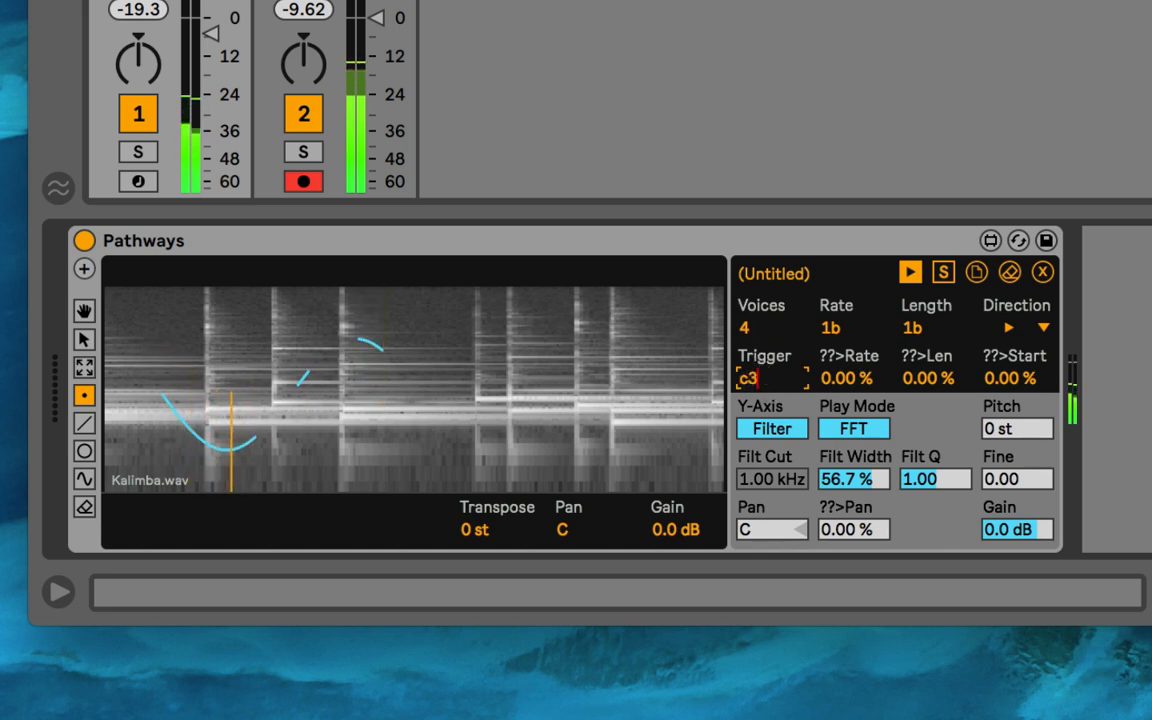
pyautogui.press('Return')
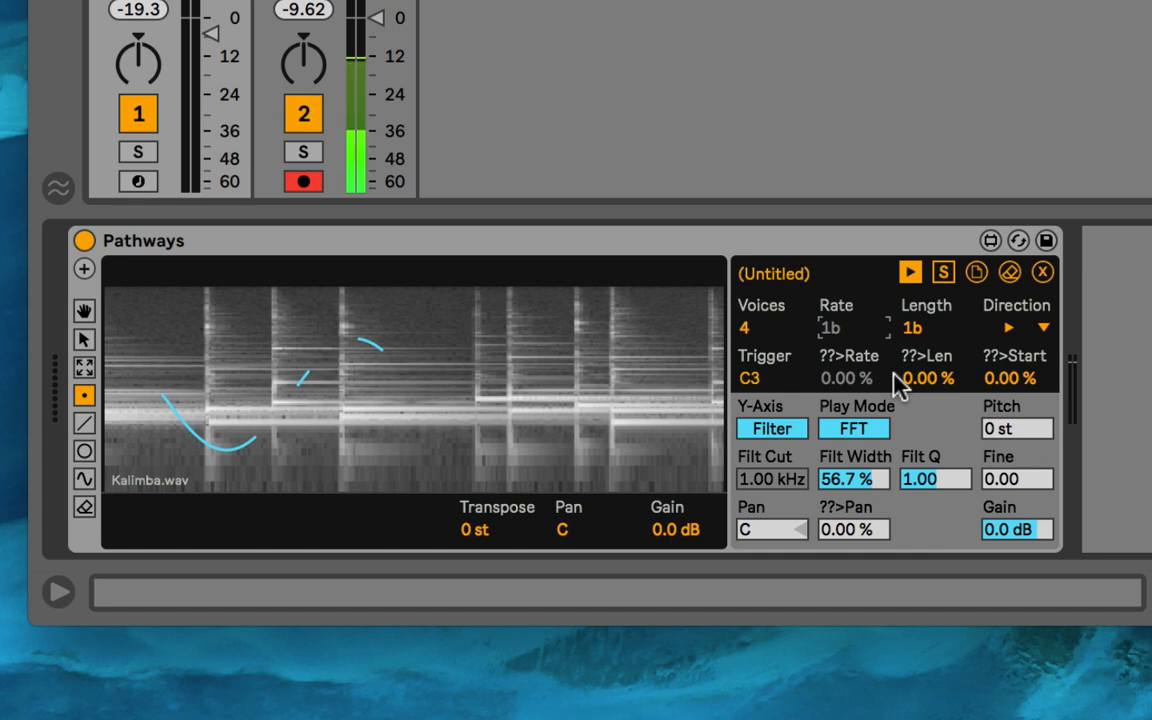
pyautogui.press('z')
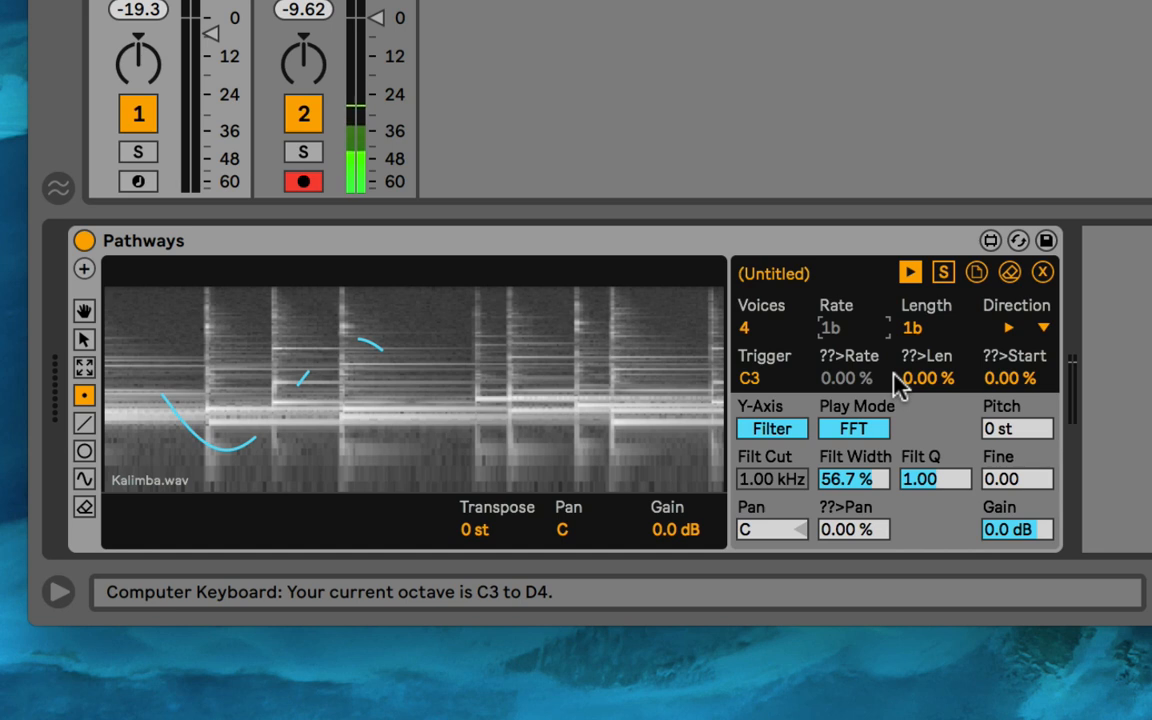
# - Arm track 1 for recording and set the path's trigger note to G2
pyautogui.click(1140, 385)
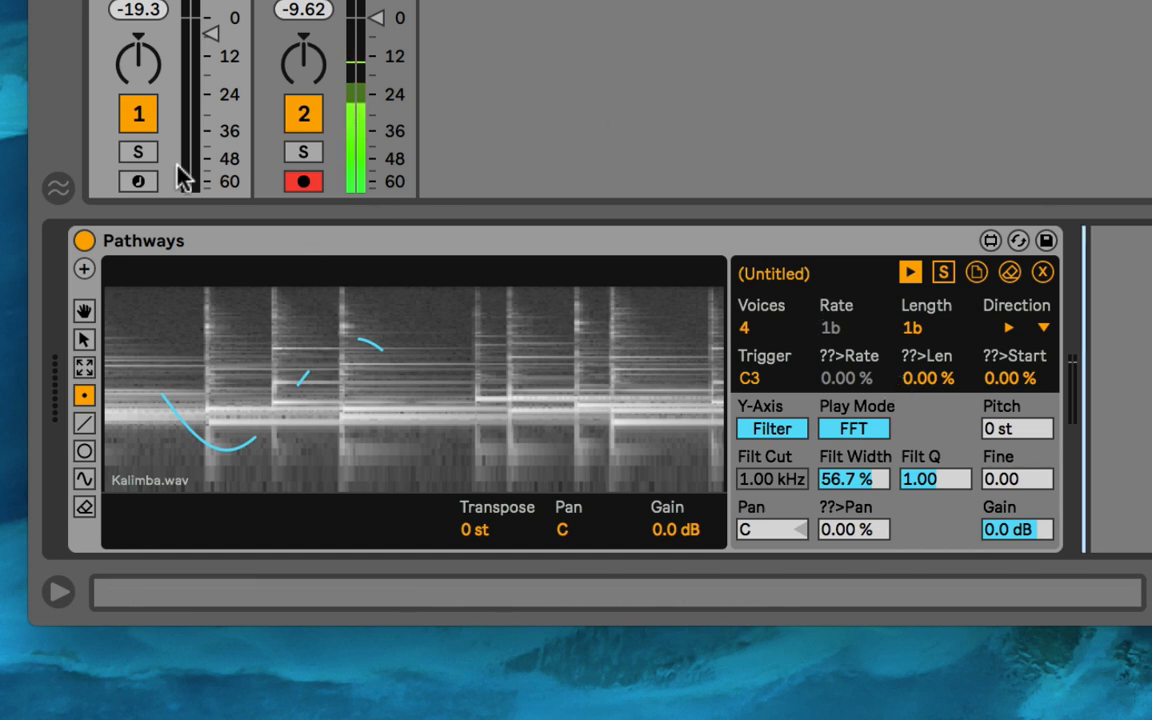
pyautogui.click(137, 182)
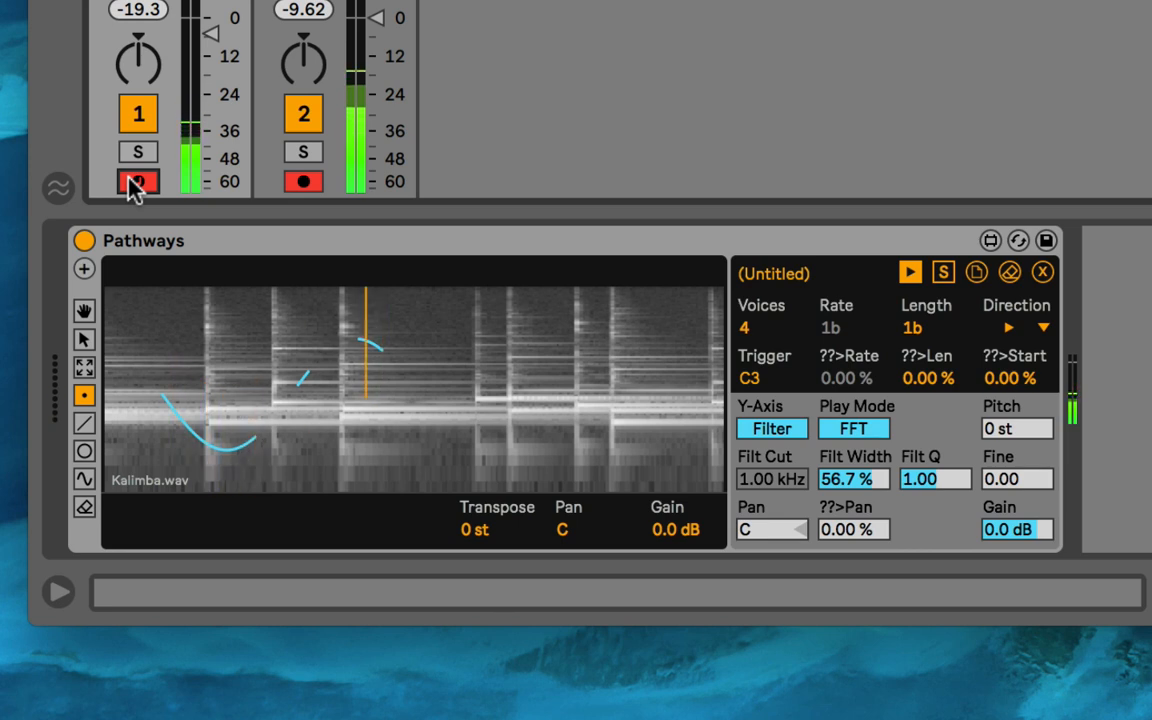
pyautogui.click(762, 380)
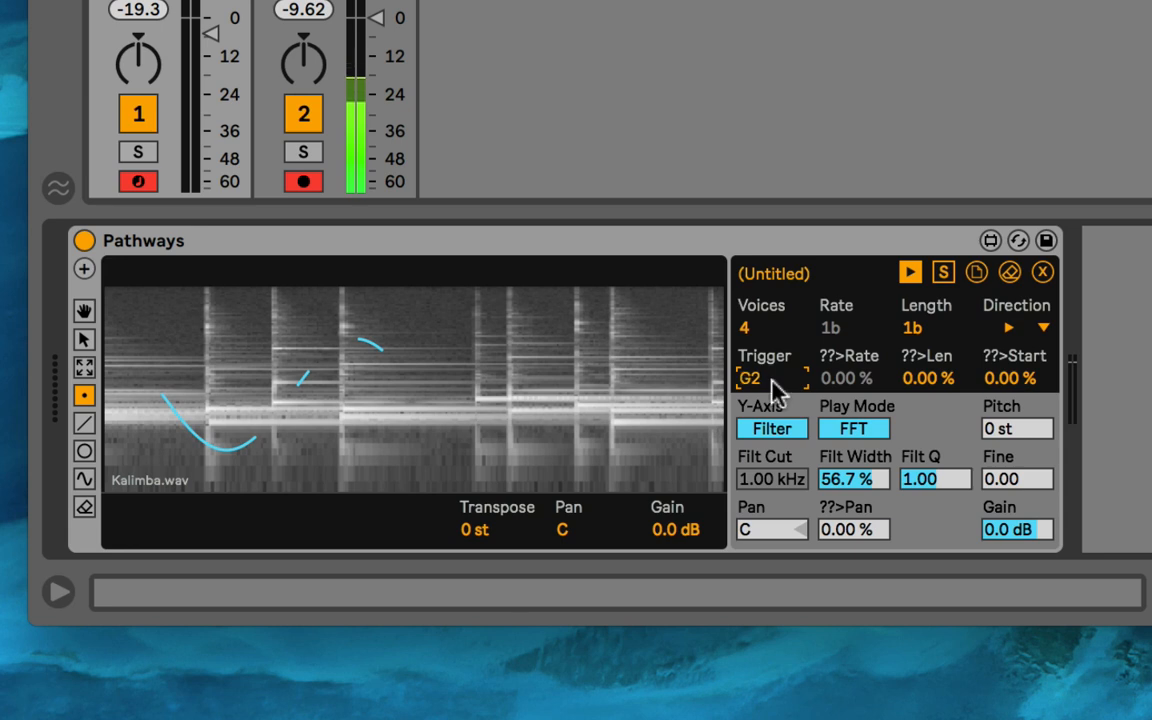
# - Add a second path, try its trigger setting, and delete that new path
pyautogui.click(85, 269)
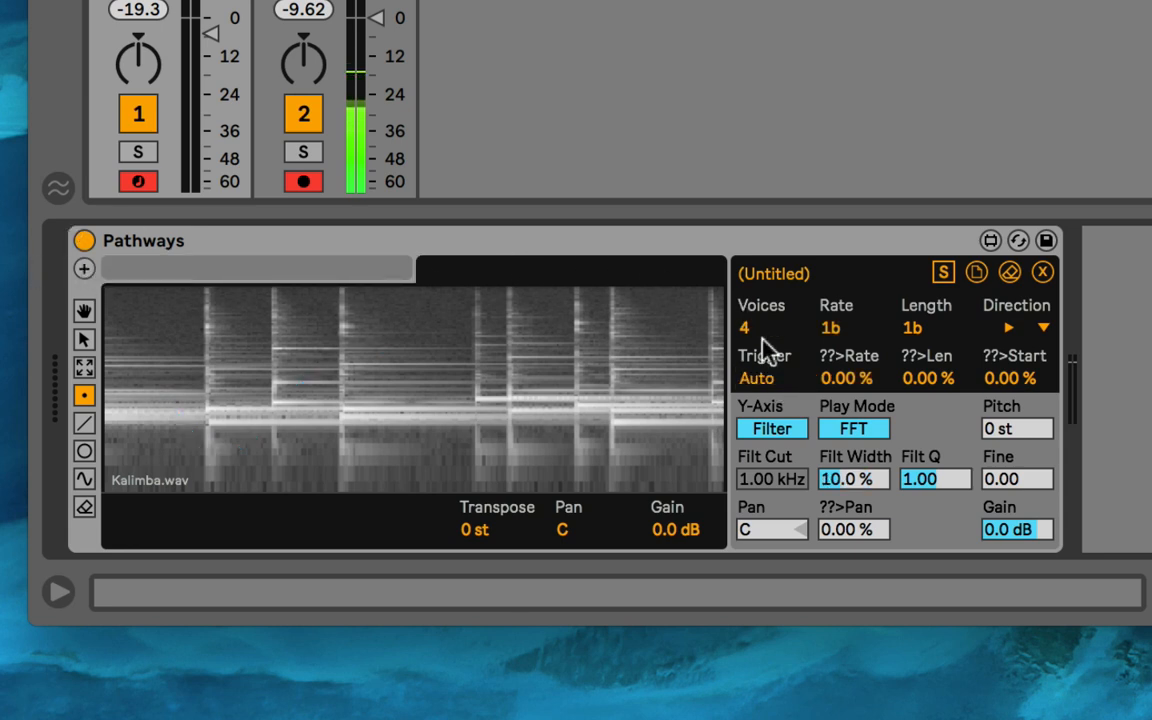
pyautogui.moveTo(750, 385)
pyautogui.mouseDown()
pyautogui.moveTo(750, 370)
pyautogui.moveTo(751, 386)
pyautogui.mouseUp()
pyautogui.click(1043, 272)
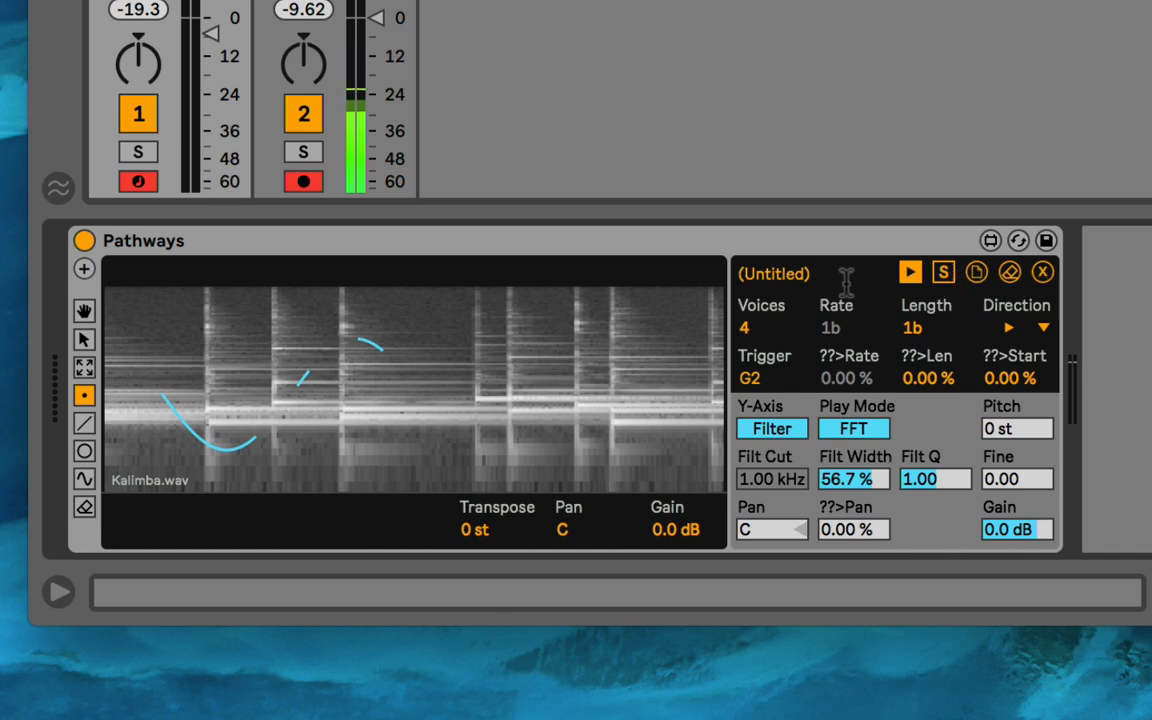
# - Rename the untitled path as Hey
pyautogui.doubleClick(775, 286)
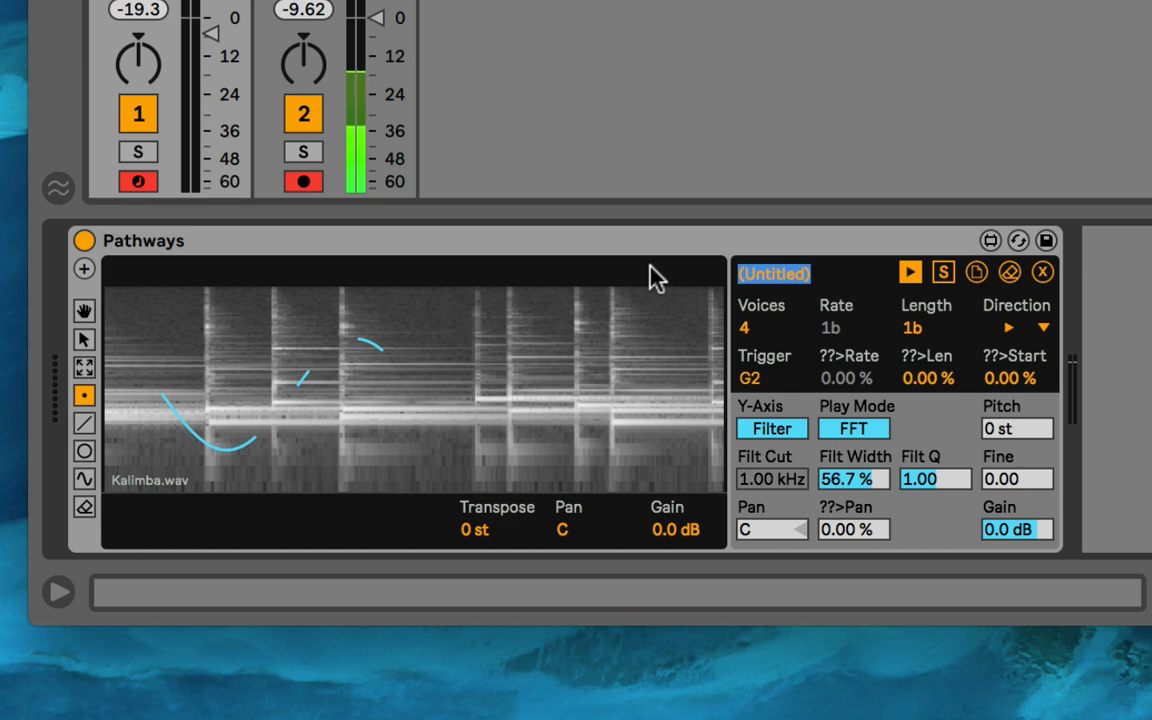
pyautogui.write('Hey')
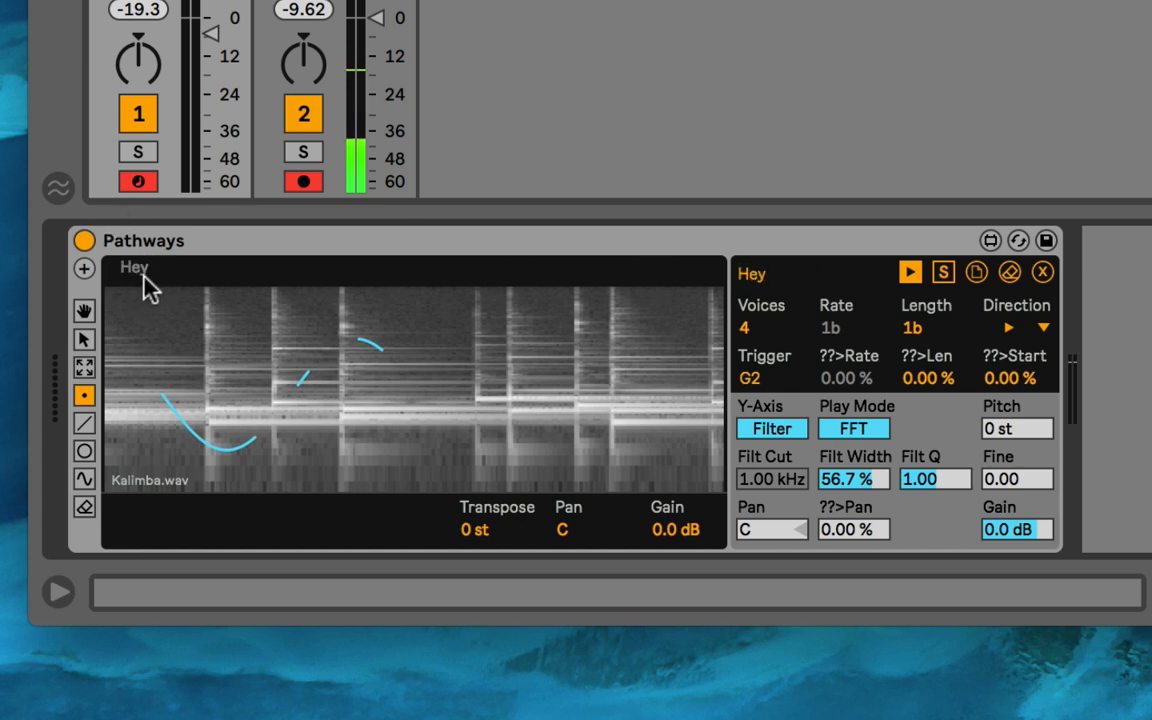
# - Add a second path and name it Hi
pyautogui.click(84, 268)
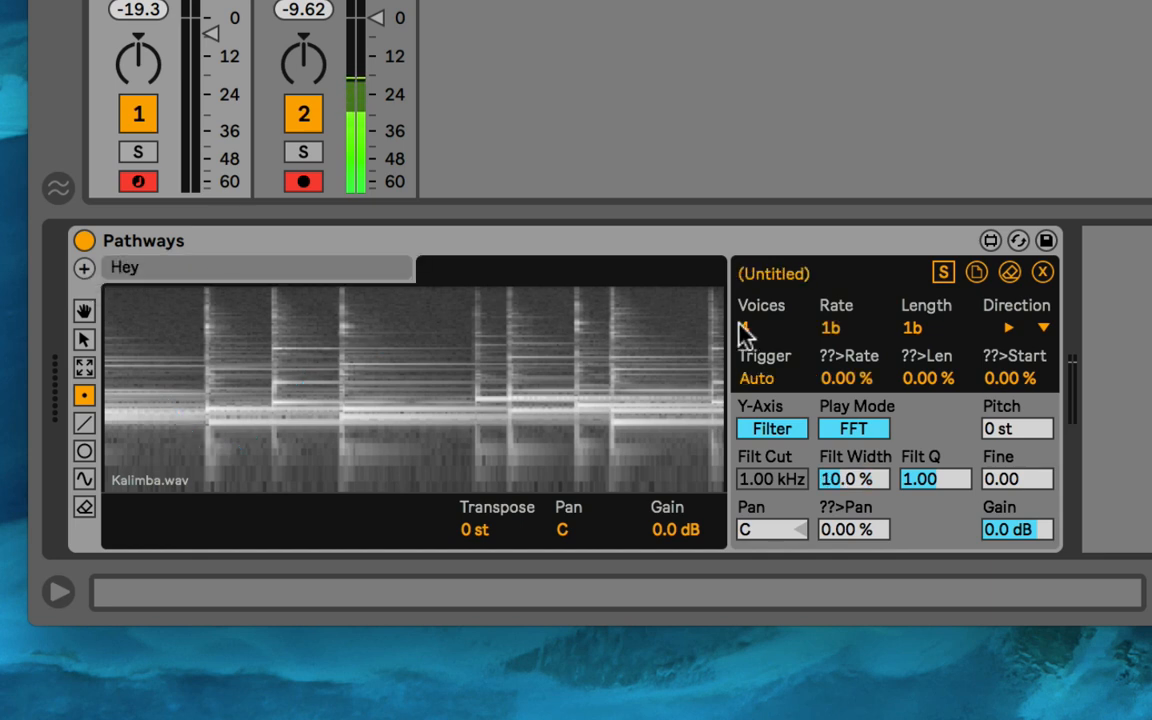
pyautogui.doubleClick(785, 278)
pyautogui.press('BackSpace')
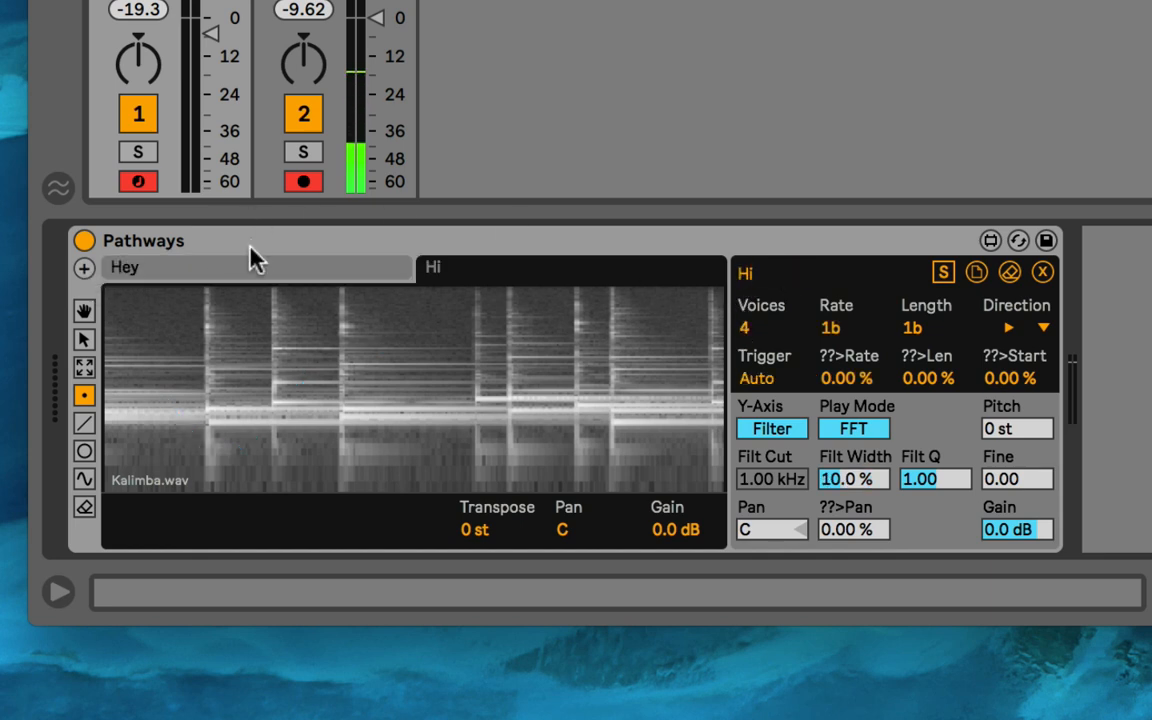
# - Switch between the Hey and Hi paths and delete the Hi path
pyautogui.click(250, 266)
pyautogui.click(445, 268)
pyautogui.click(375, 268)
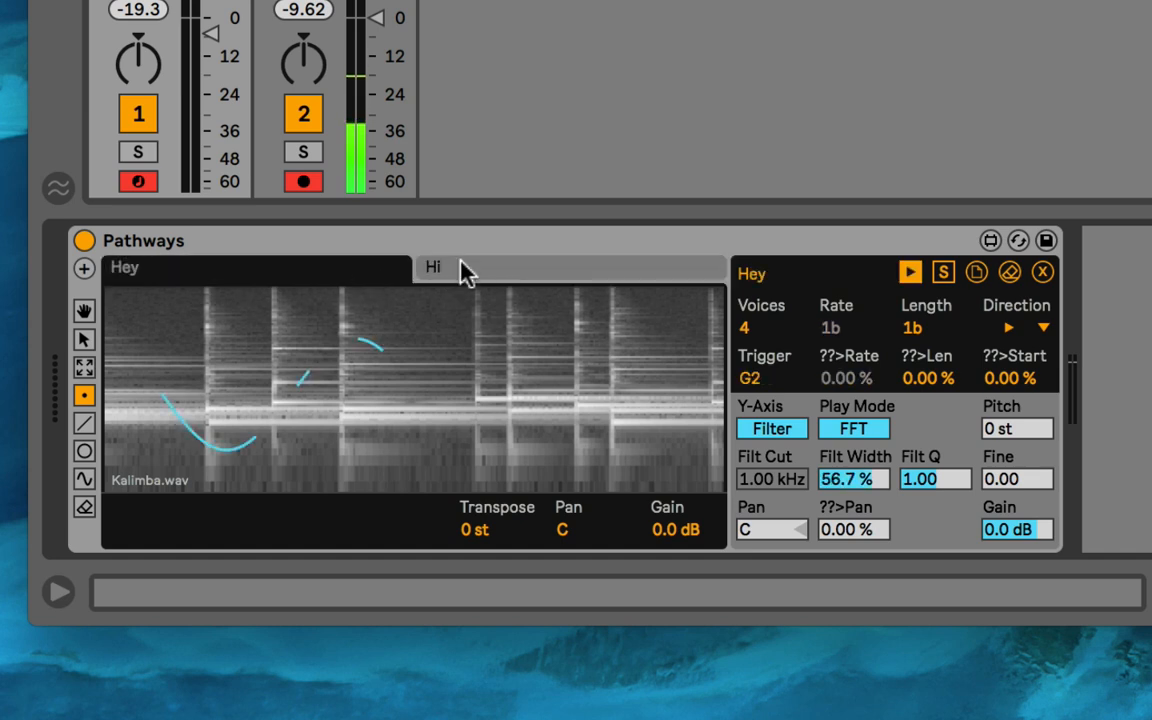
pyautogui.click(465, 272)
pyautogui.click(1042, 272)
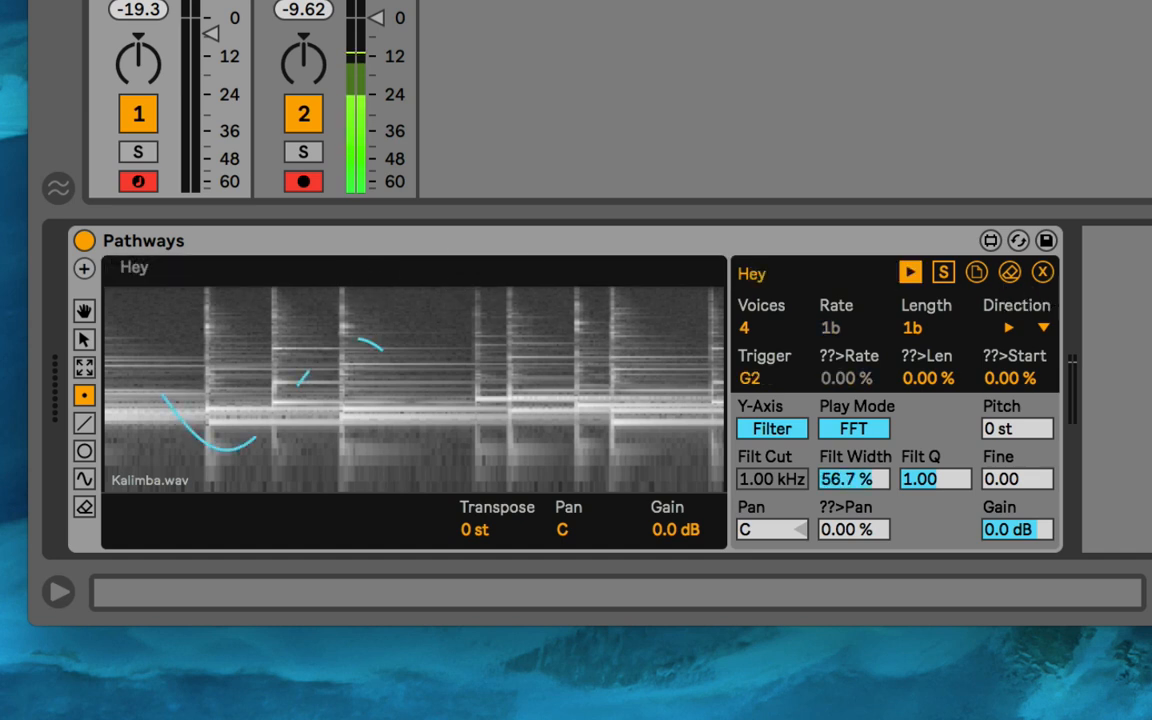
# - Add a new untitled path, delete it again, and play the Hey path
pyautogui.click(84, 268)
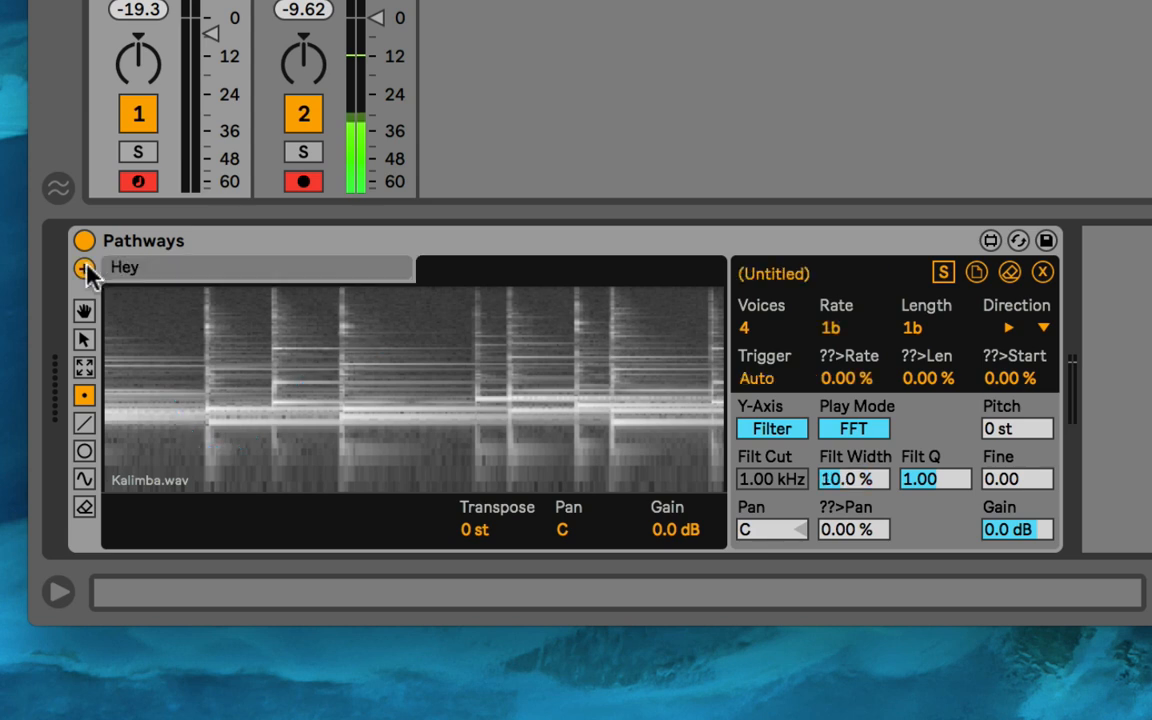
pyautogui.click(1042, 272)
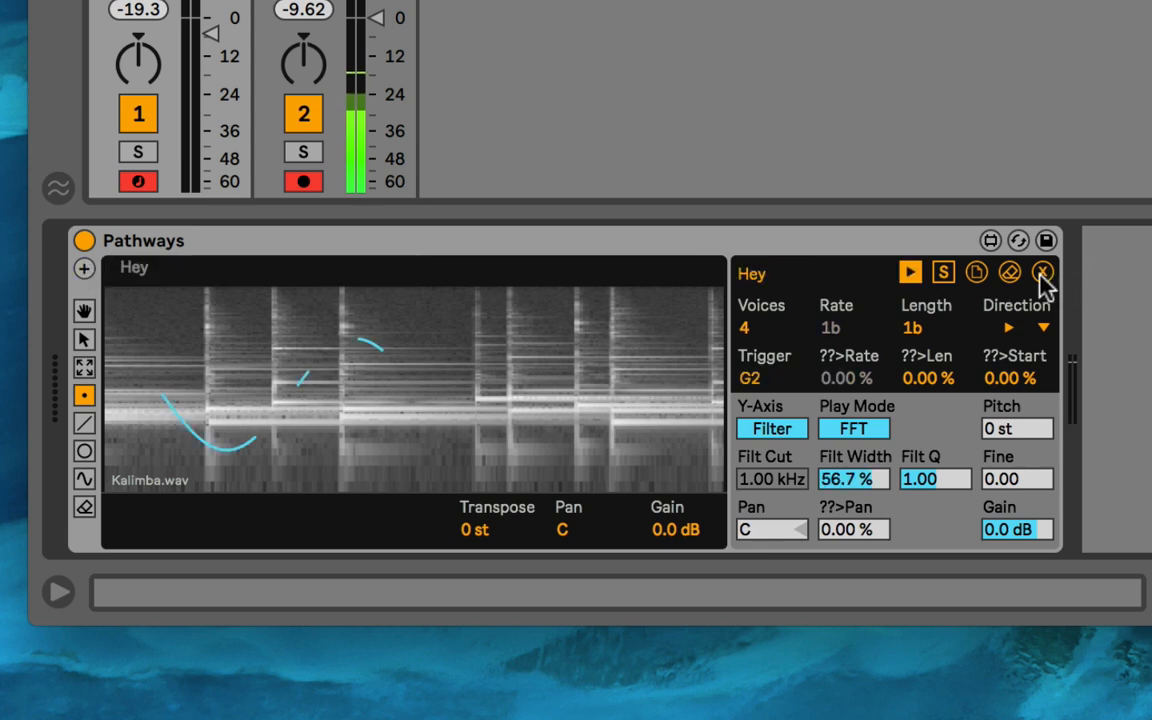
pyautogui.click(910, 274)
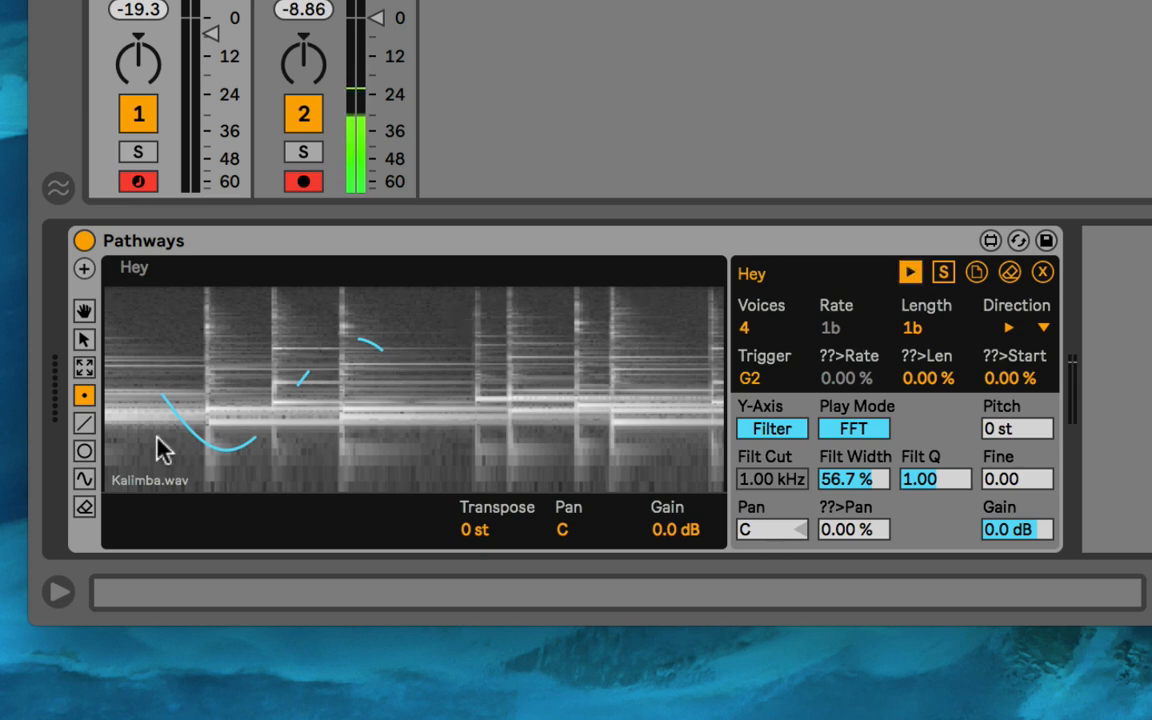
# - Erase all drawn strokes of the Hey path from the spectrogram with the eraser tool
pyautogui.click(84, 507)
pyautogui.moveTo(224, 450)
pyautogui.mouseDown()
pyautogui.moveTo(170, 378)
pyautogui.moveTo(283, 427)
pyautogui.moveTo(365, 342)
pyautogui.moveTo(414, 368)
pyautogui.mouseUp()
pyautogui.moveTo(523, 358)
pyautogui.mouseDown()
pyautogui.moveTo(627, 378)
pyautogui.moveTo(475, 472)
pyautogui.moveTo(131, 369)
pyautogui.mouseUp()
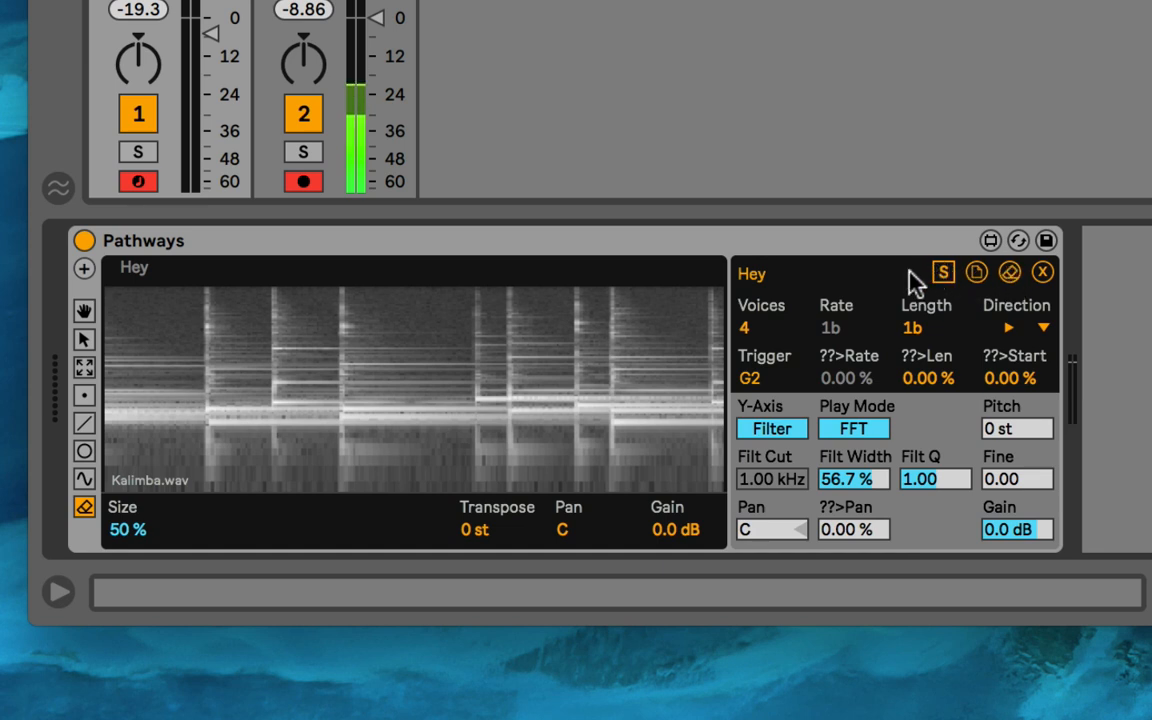
# - Draw a freehand wavy path that dips and rises between the third and fourth note onsets
pyautogui.click(85, 396)
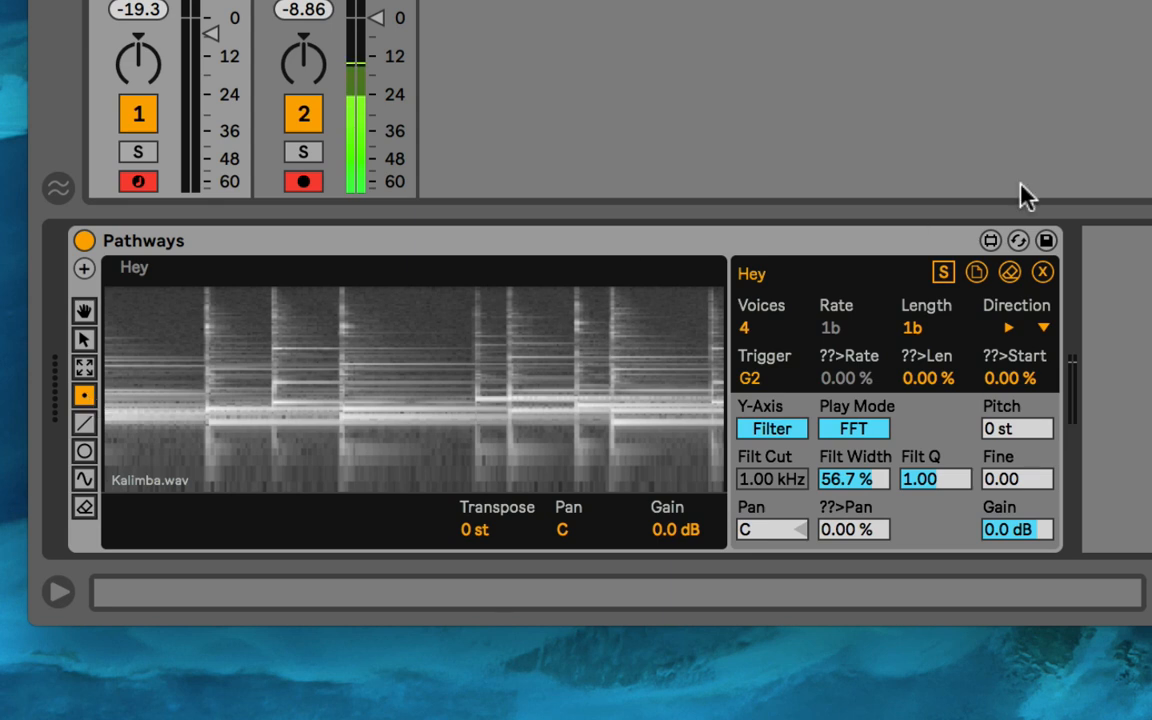
pyautogui.click(357, 410)
pyautogui.moveTo(466, 360); pyautogui.dragTo(477, 360)
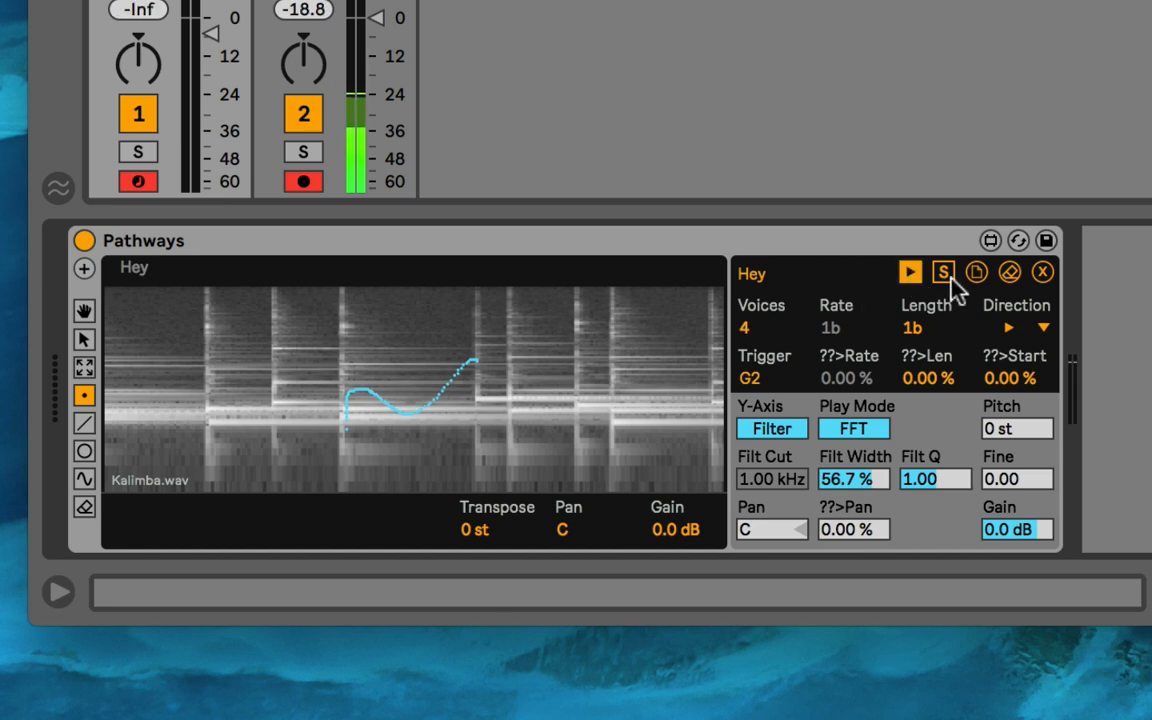
# - Reset the Hey path's trigger to Auto and set its pitch to +12 st
pyautogui.doubleClick(759, 367)
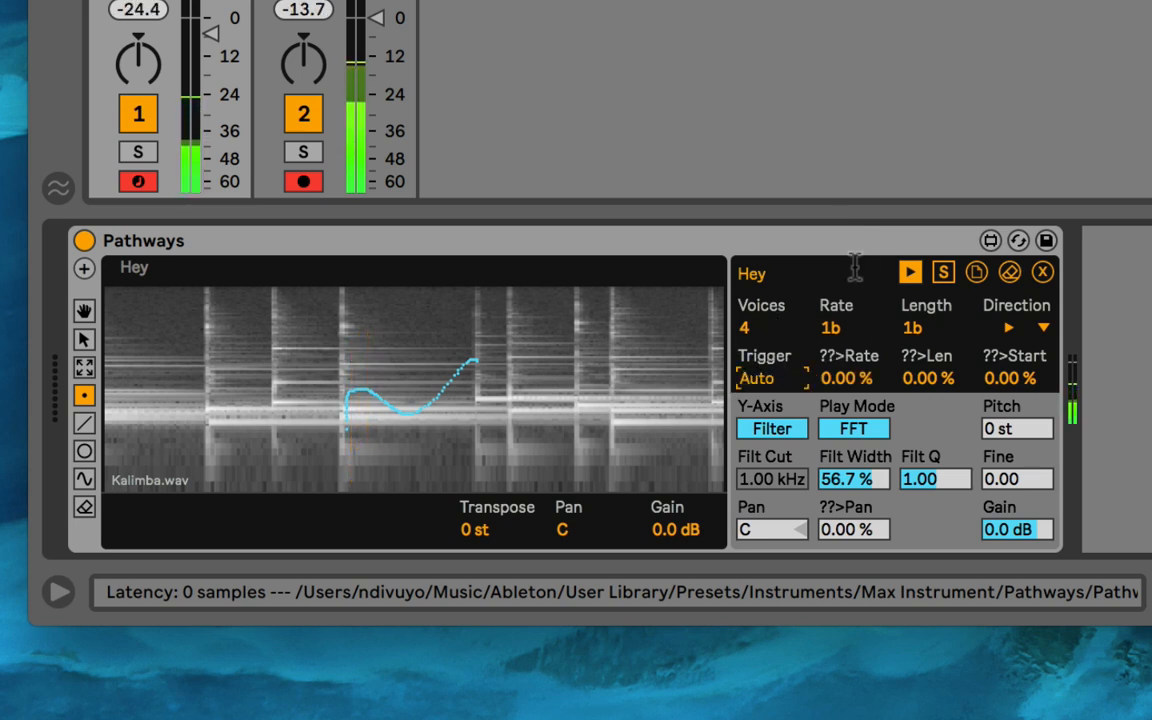
pyautogui.click(944, 273)
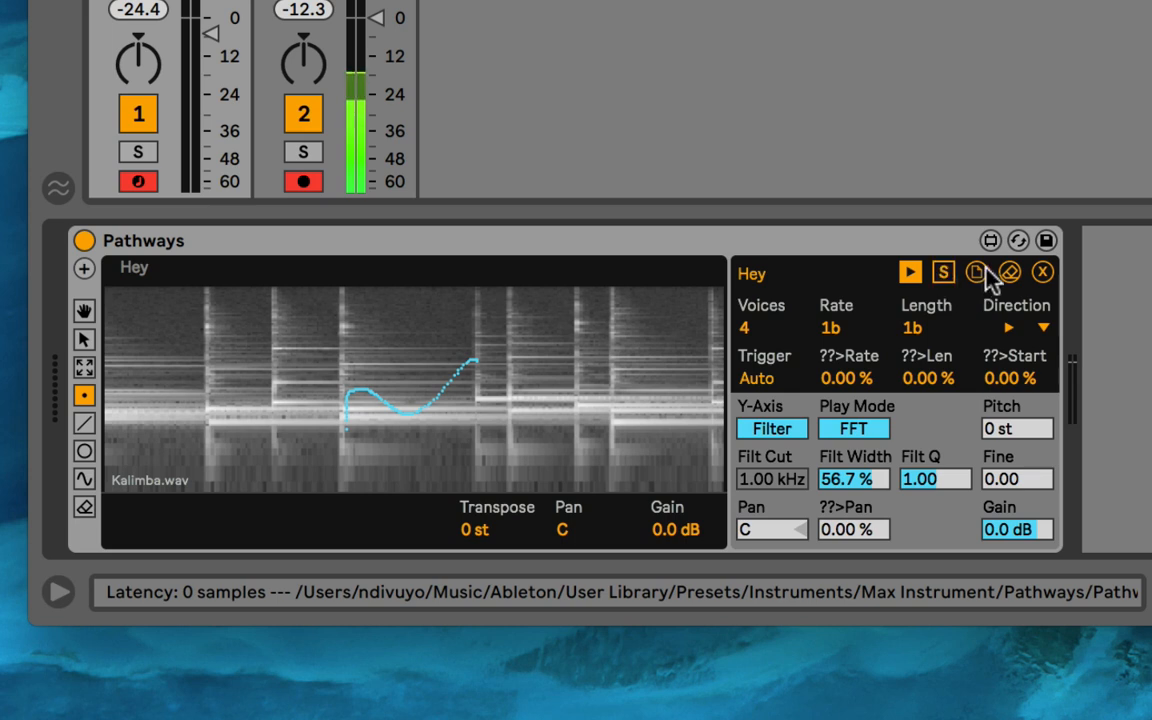
pyautogui.click(1026, 433)
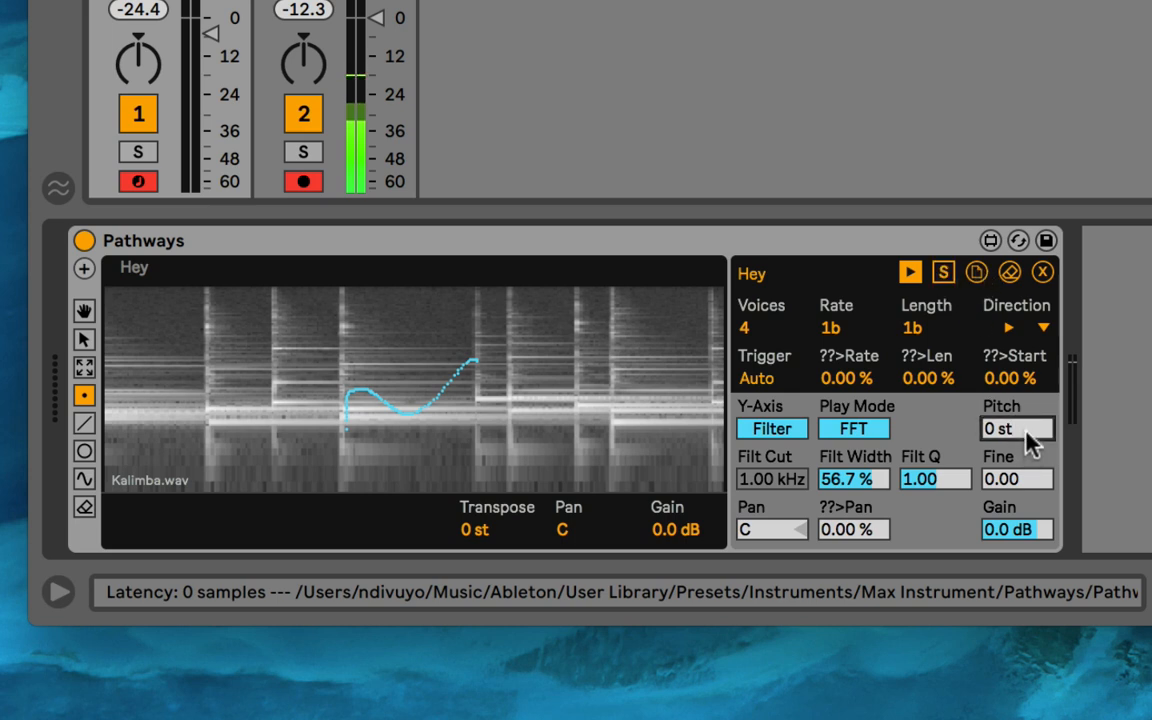
pyautogui.write('12')
pyautogui.press('Return')
# - Duplicate the Hey path and set the copy's pitch to -12 st, then raise it to -8 st
pyautogui.click(973, 271)
pyautogui.click(205, 268)
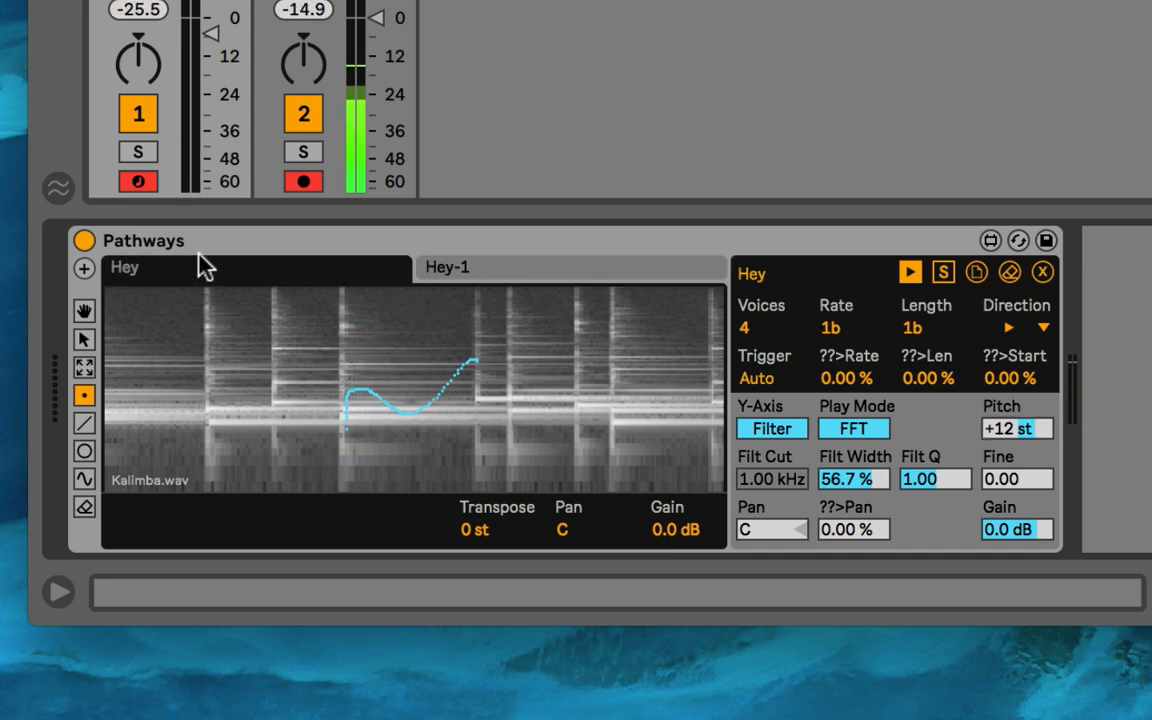
pyautogui.click(487, 268)
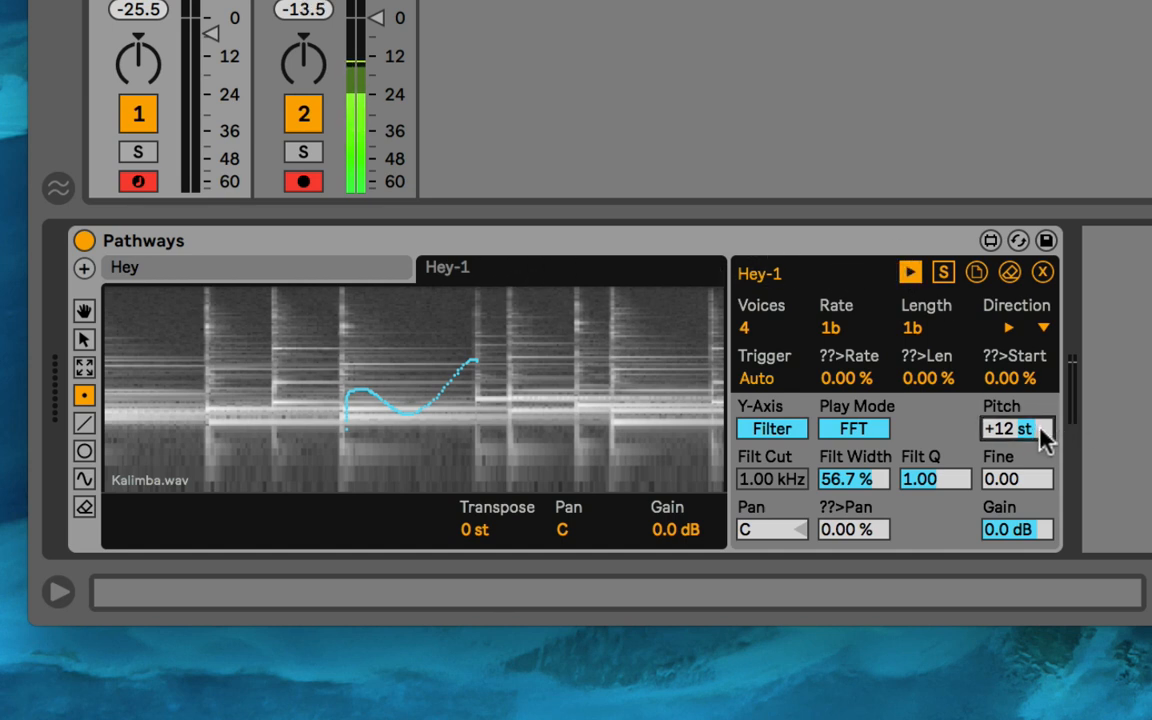
pyautogui.write('-12')
pyautogui.press('Return')
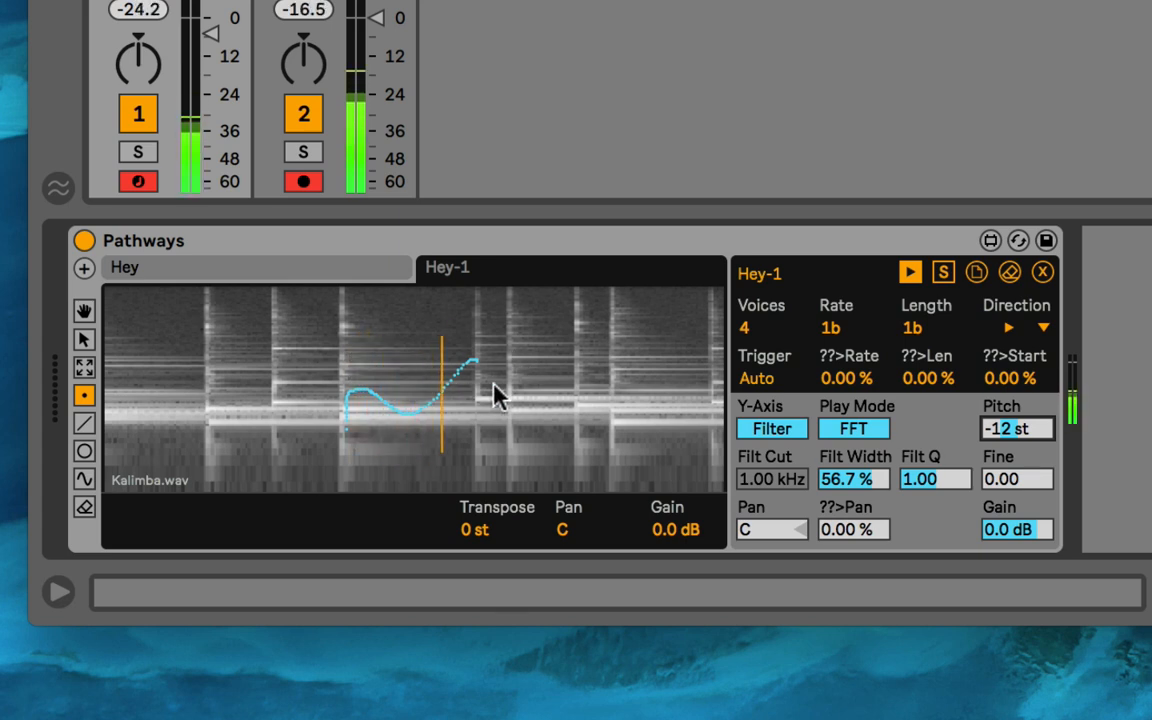
pyautogui.moveTo(1032, 440); pyautogui.dragTo(1032, 410)
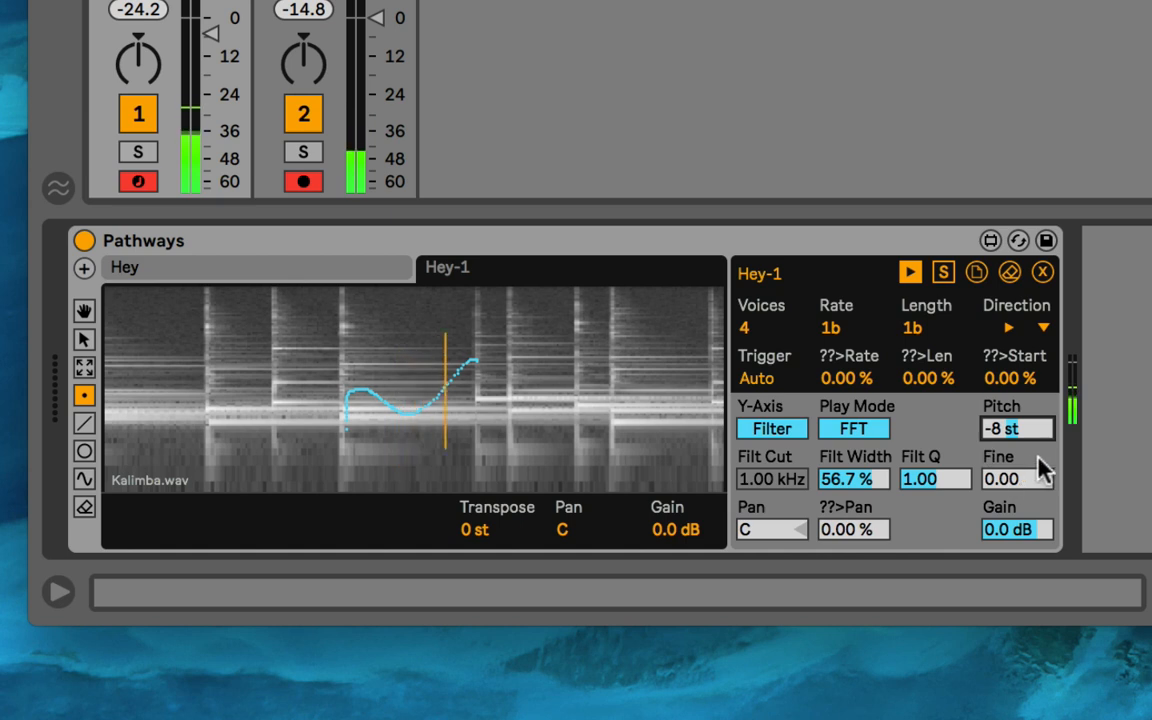
# - Delete the Hey-1 duplicate and reset the remaining Hey path's pitch to 0 st
pyautogui.click(371, 270)
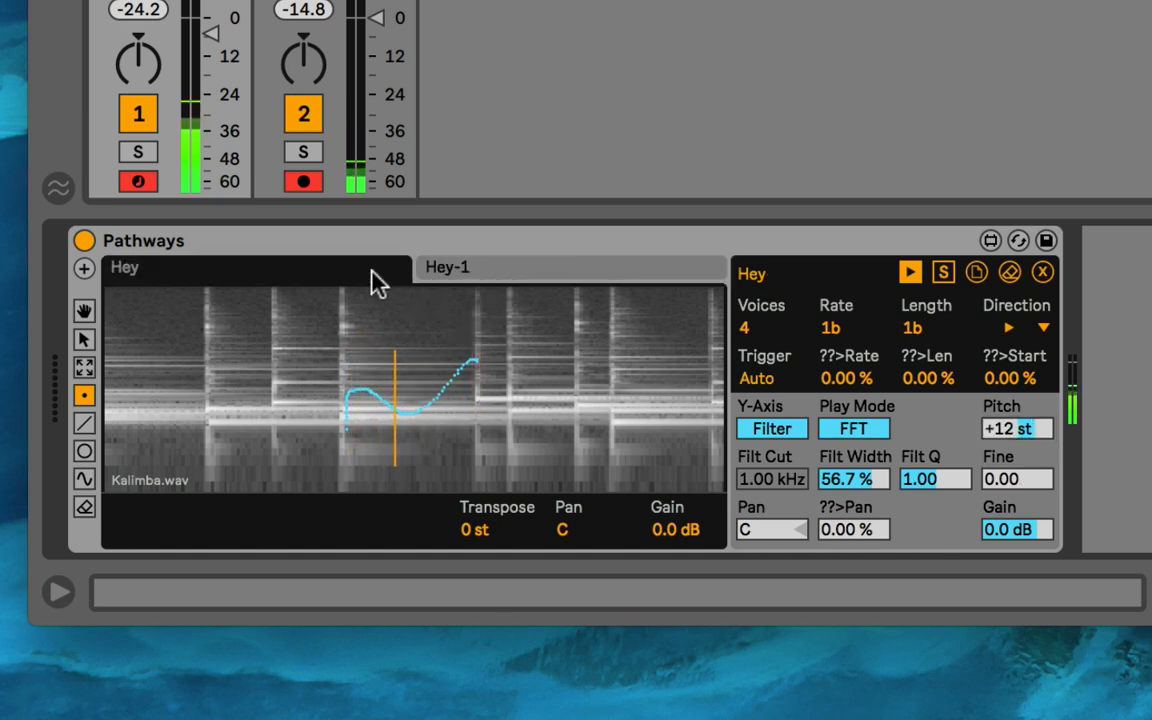
pyautogui.click(571, 280)
pyautogui.click(1043, 273)
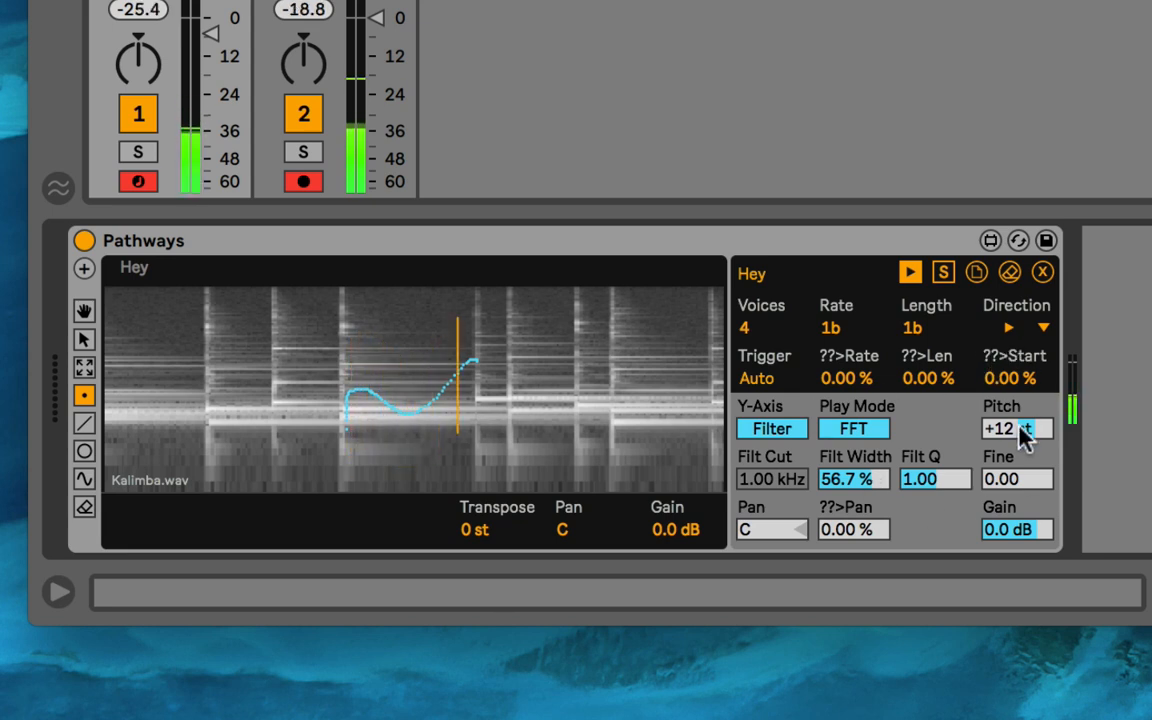
pyautogui.moveTo(1031, 431)
pyautogui.mouseDown()
pyautogui.moveTo(1031, 411)
pyautogui.moveTo(1021, 432)
pyautogui.mouseUp()
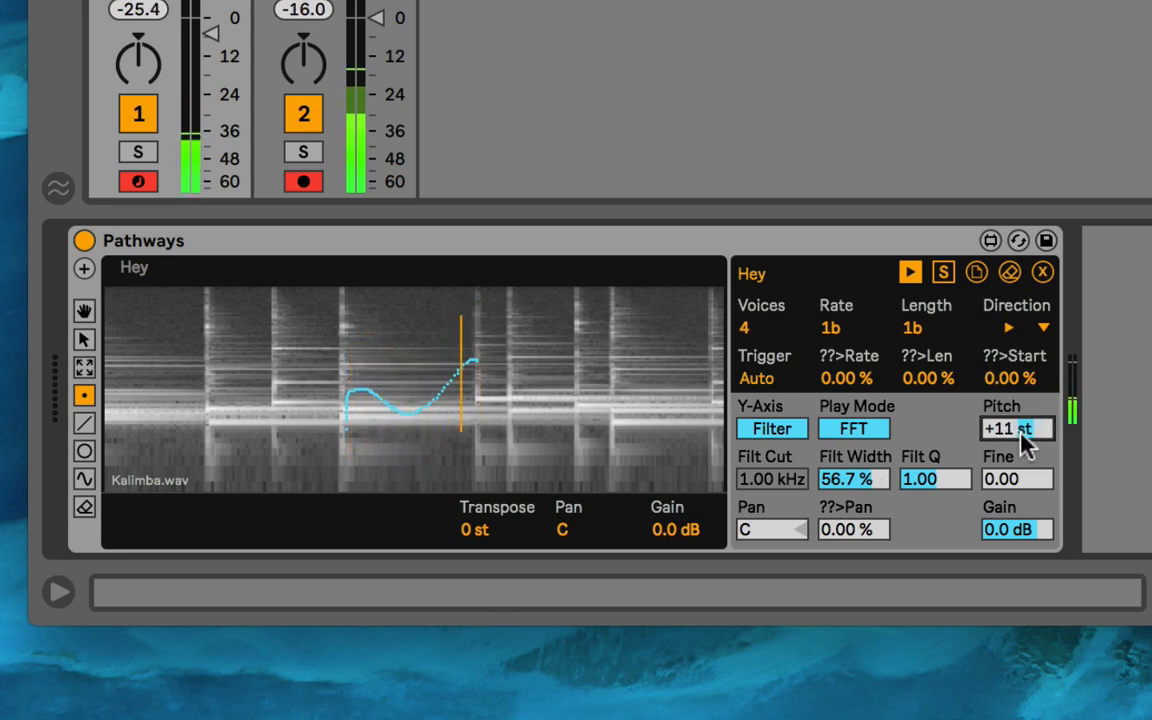
pyautogui.doubleClick(1021, 432)
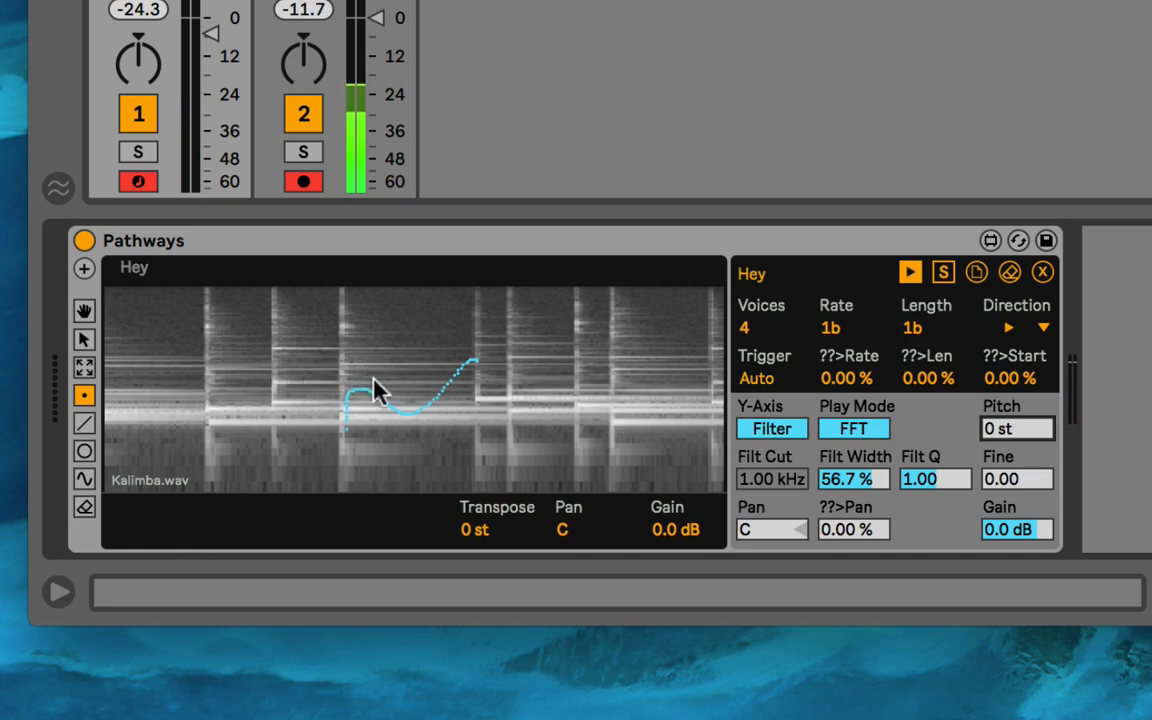
# - Clear the Hey path and draw a horizontal straight line from just before the first onset to the fifth
pyautogui.click(1009, 272)
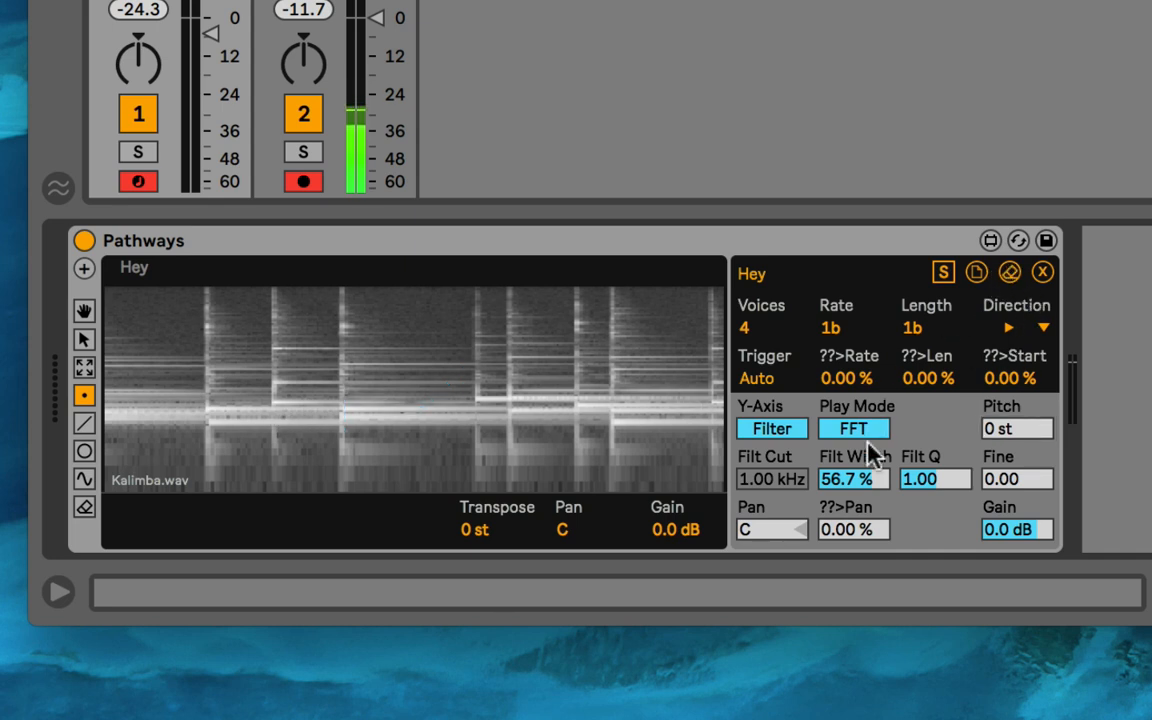
pyautogui.click(84, 423)
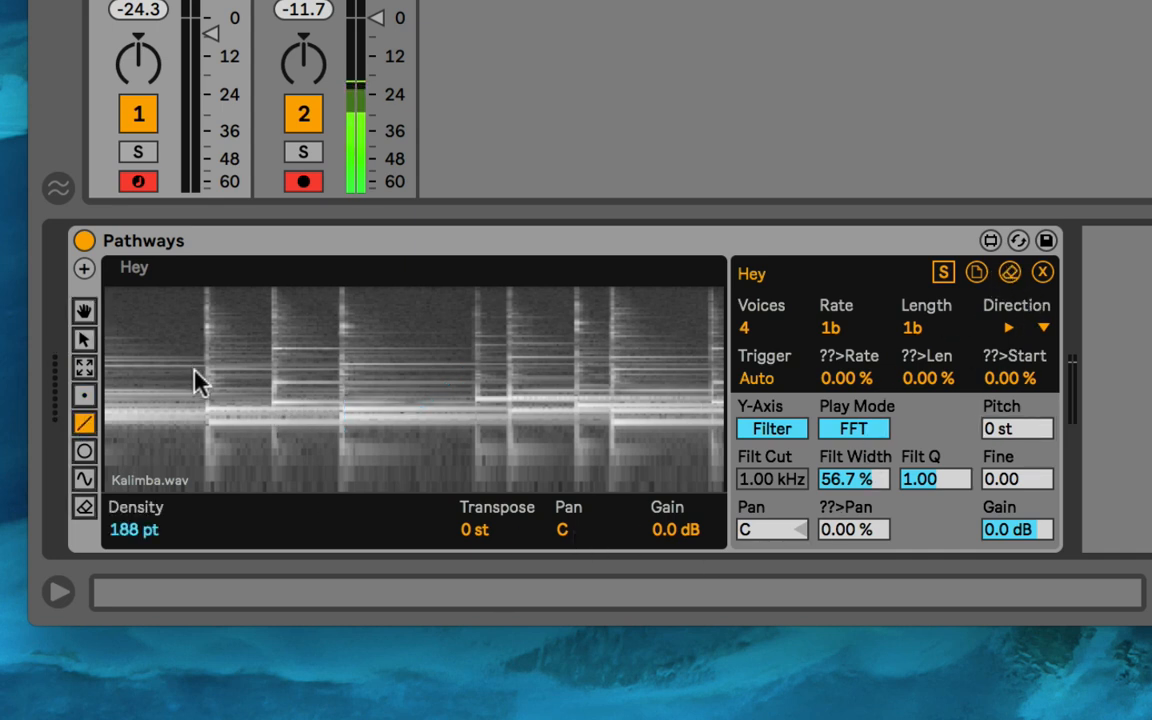
pyautogui.moveTo(195, 377); pyautogui.dragTo(512, 378)
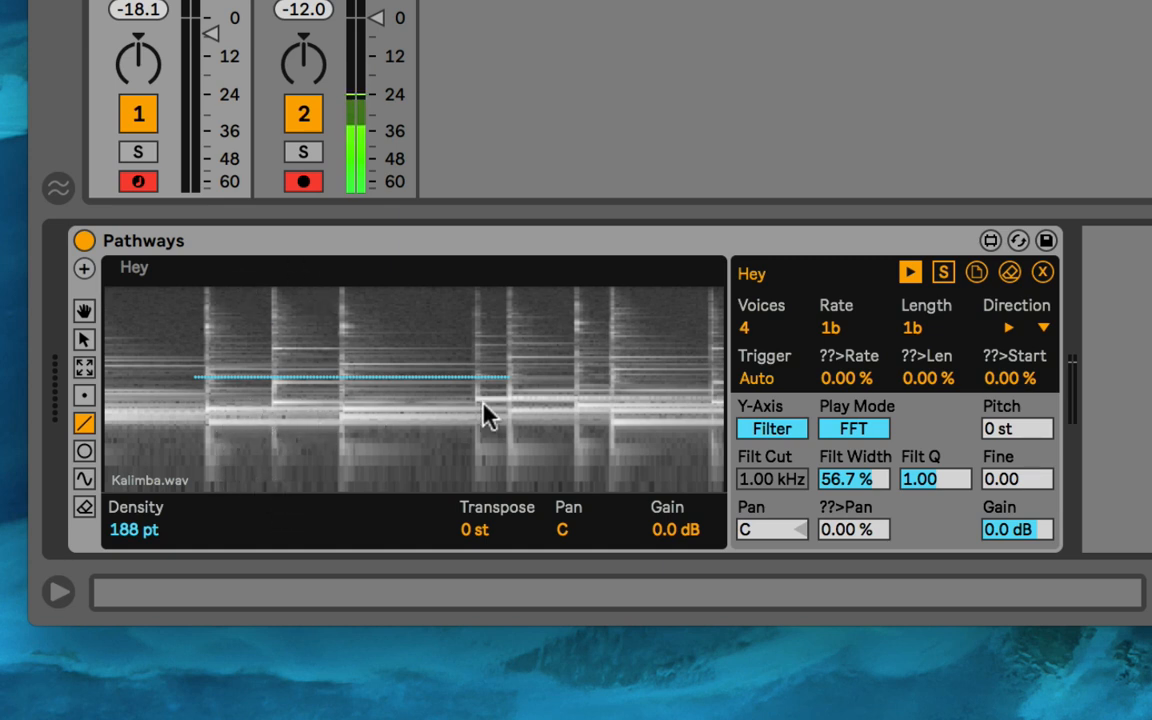
# - Set the filter width to 4.25 % and move the line down onto the bright low-frequency band
pyautogui.moveTo(856, 478); pyautogui.dragTo(905, 480)
pyautogui.click(84, 340)
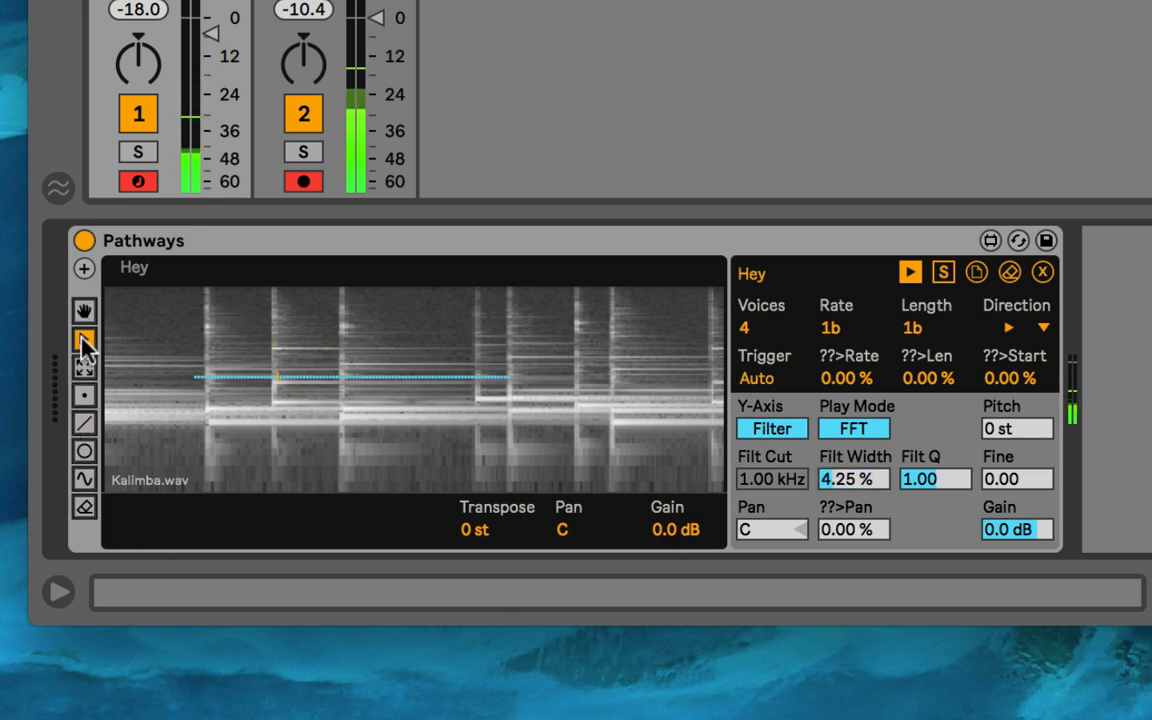
pyautogui.moveTo(306, 377)
pyautogui.mouseDown()
pyautogui.moveTo(318, 412)
pyautogui.moveTo(318, 396)
pyautogui.mouseUp()
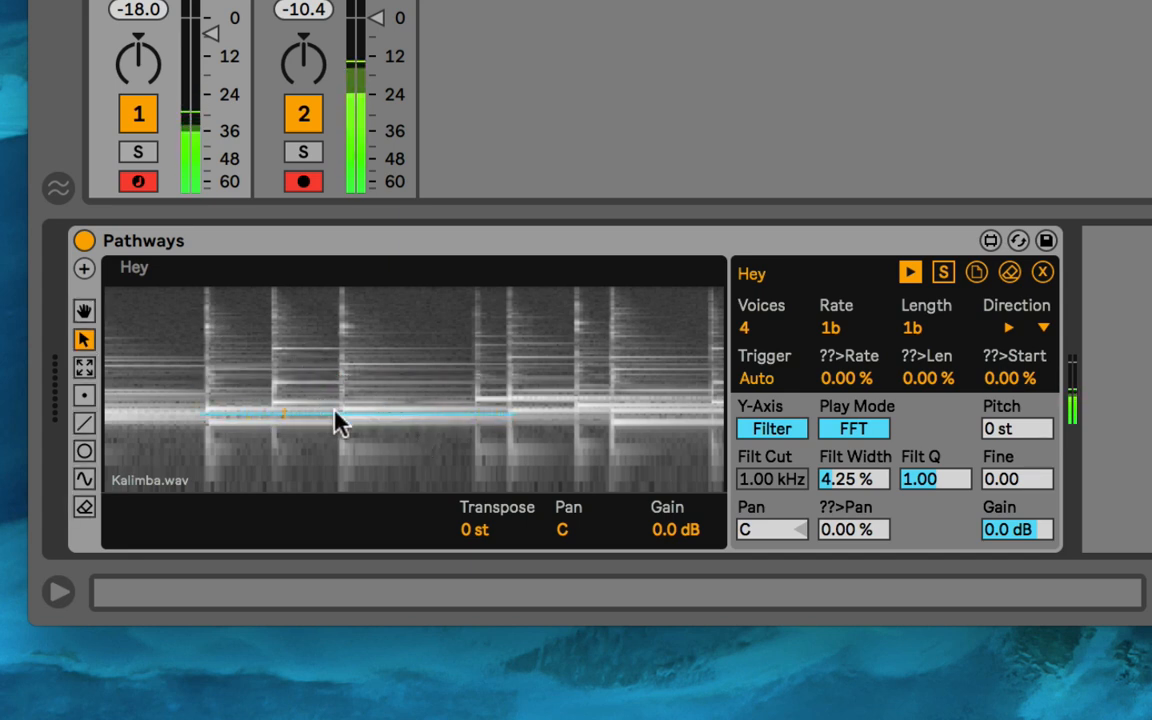
# - Set the filter Q to 1.46 and shift the line slightly later in the sample
pyautogui.moveTo(956, 478); pyautogui.dragTo(956, 440)
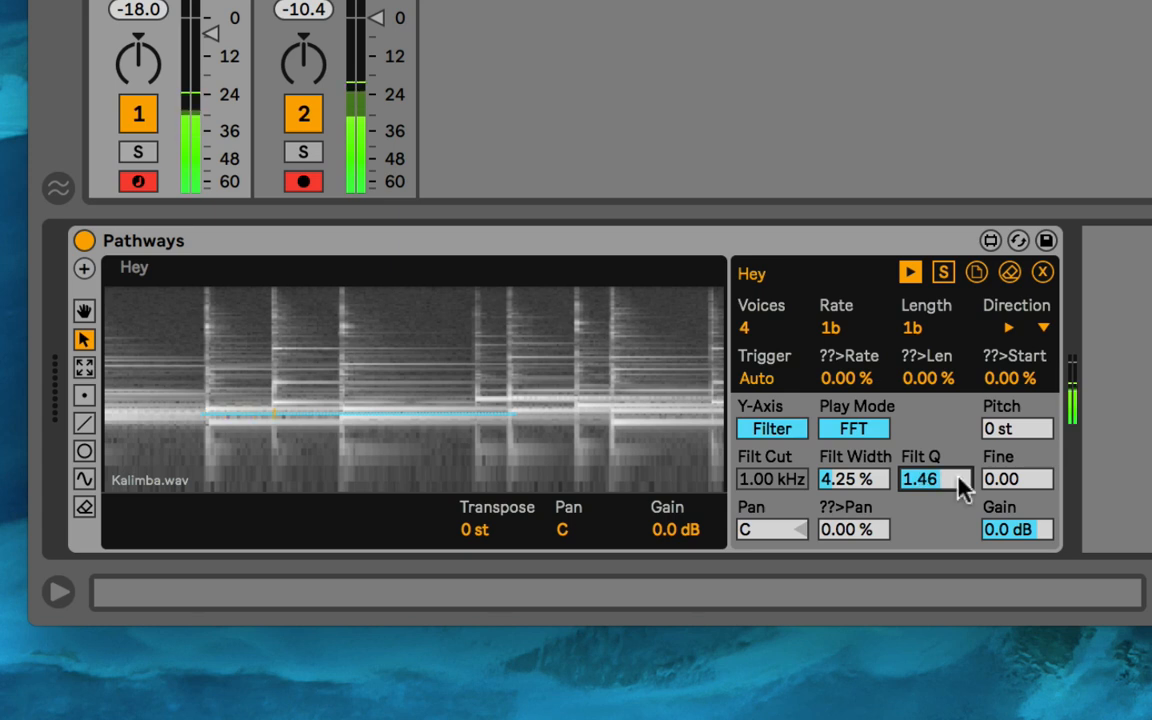
pyautogui.moveTo(303, 402)
pyautogui.mouseDown()
pyautogui.moveTo(301, 367)
pyautogui.moveTo(338, 338)
pyautogui.moveTo(468, 432)
pyautogui.moveTo(472, 410)
pyautogui.moveTo(314, 417)
pyautogui.mouseUp()
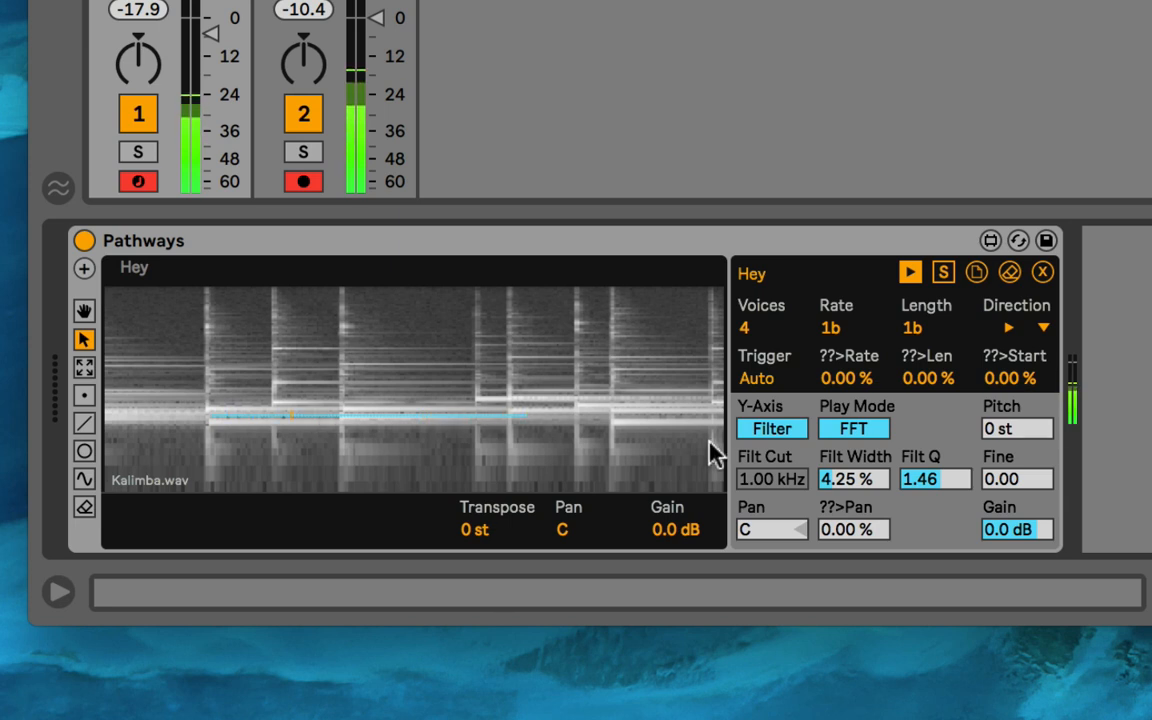
# - Switch the Y-axis to Pan, move the line up to mid-height, and set the filter cutoff to 1.13 kHz
pyautogui.click(775, 437)
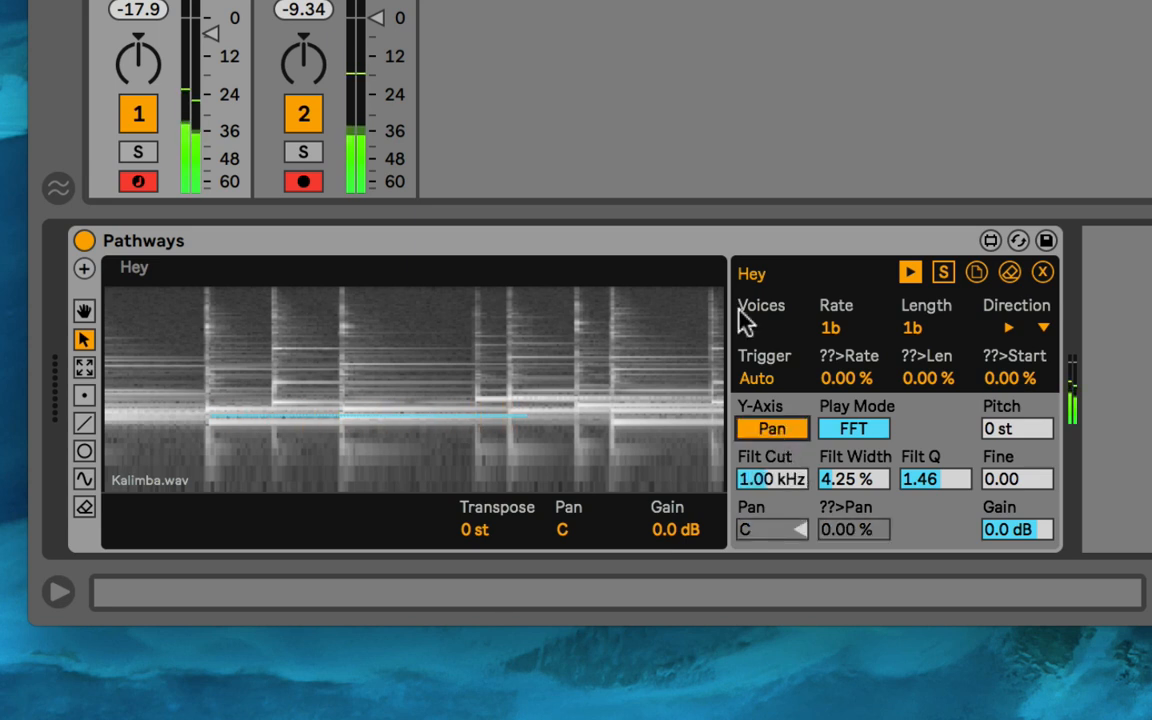
pyautogui.moveTo(418, 416); pyautogui.dragTo(430, 390)
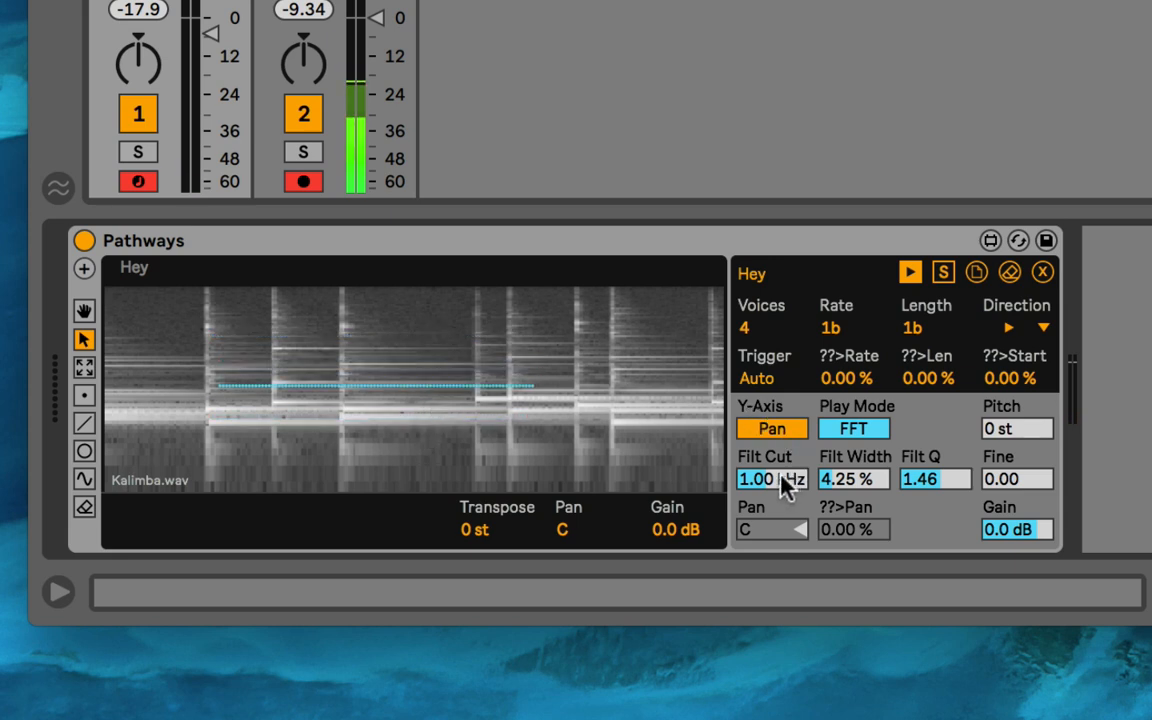
pyautogui.moveTo(789, 478)
pyautogui.mouseDown()
pyautogui.moveTo(789, 430)
pyautogui.moveTo(789, 500)
pyautogui.moveTo(789, 453)
pyautogui.moveTo(783, 478)
pyautogui.mouseUp()
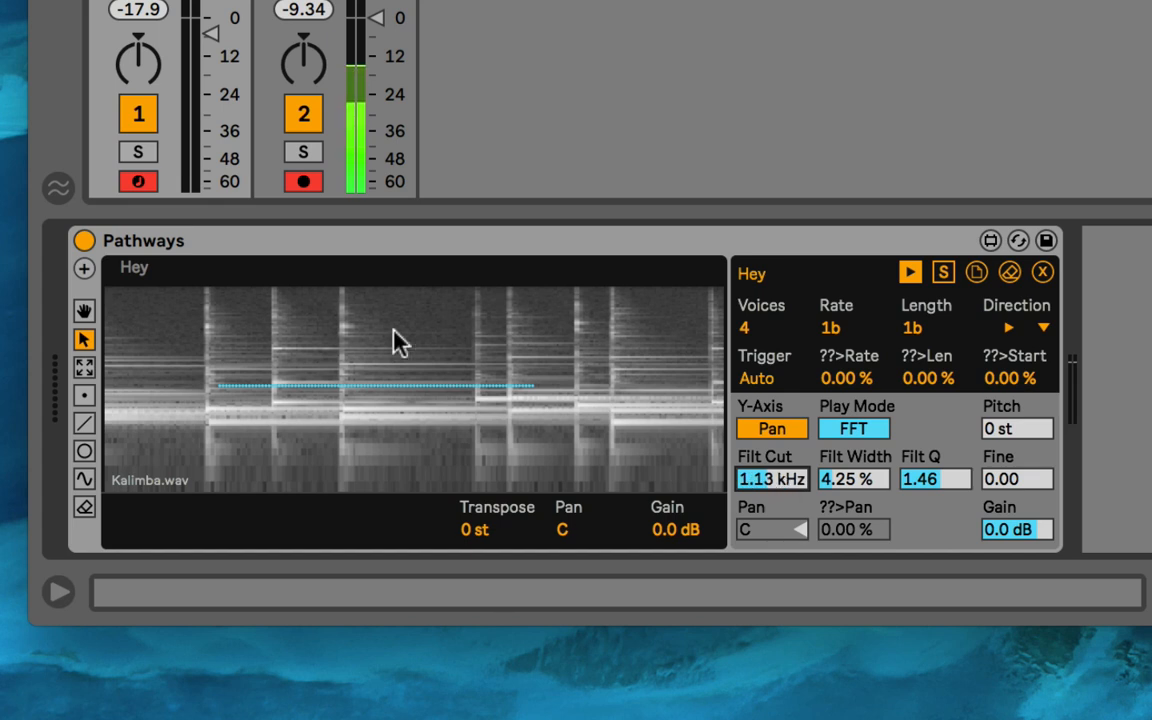
# - Move the horizontal line to the upper edge of the spectrogram and back down near its lower edge
pyautogui.moveTo(363, 342); pyautogui.dragTo(368, 278)
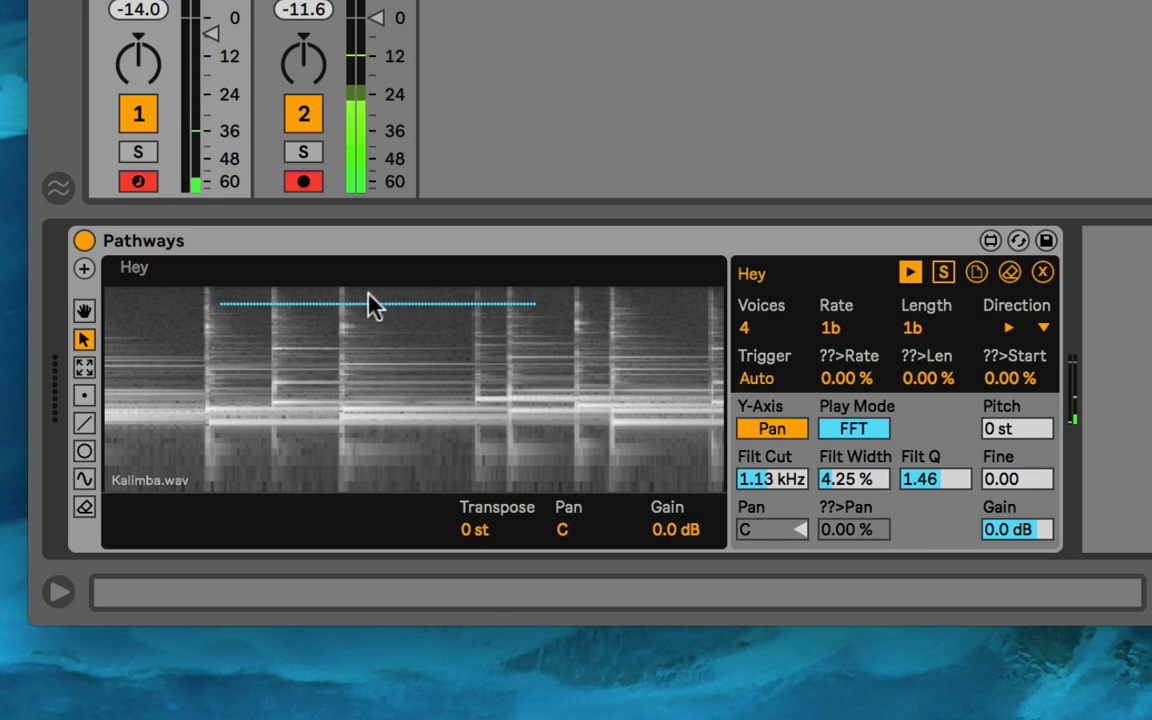
pyautogui.moveTo(368, 301); pyautogui.dragTo(373, 466)
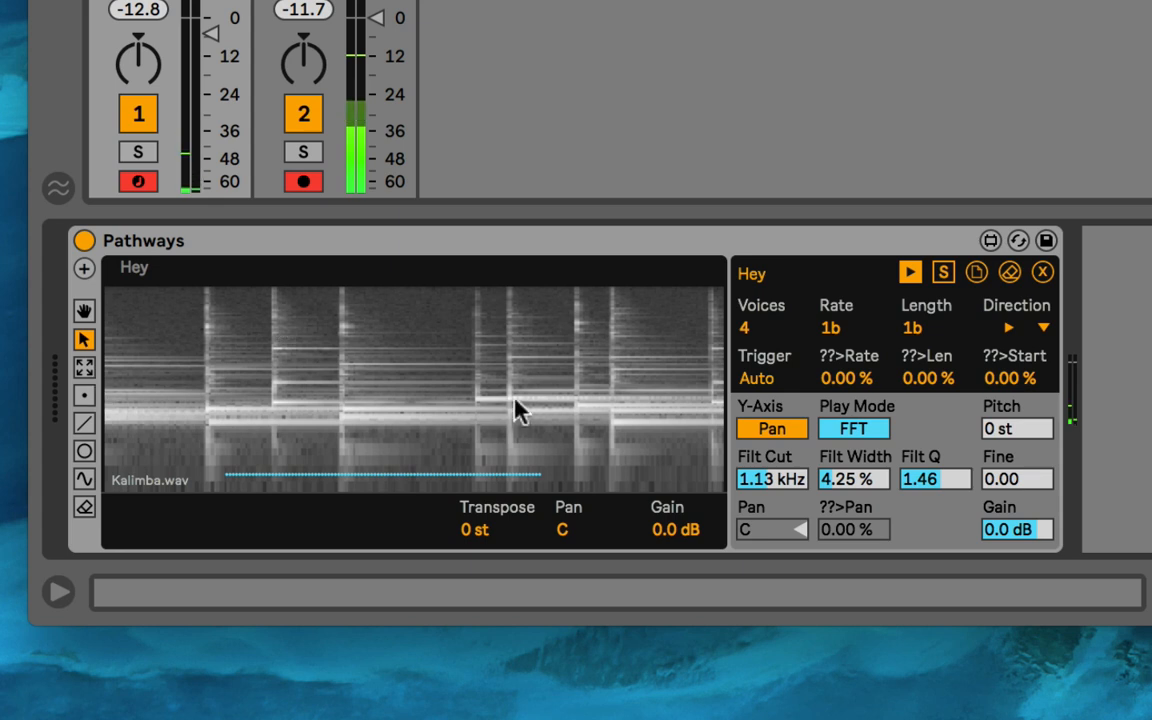
# - Clear the path and draw a rising diagonal line from low at the first onset to high before the fourth
pyautogui.click(1012, 275)
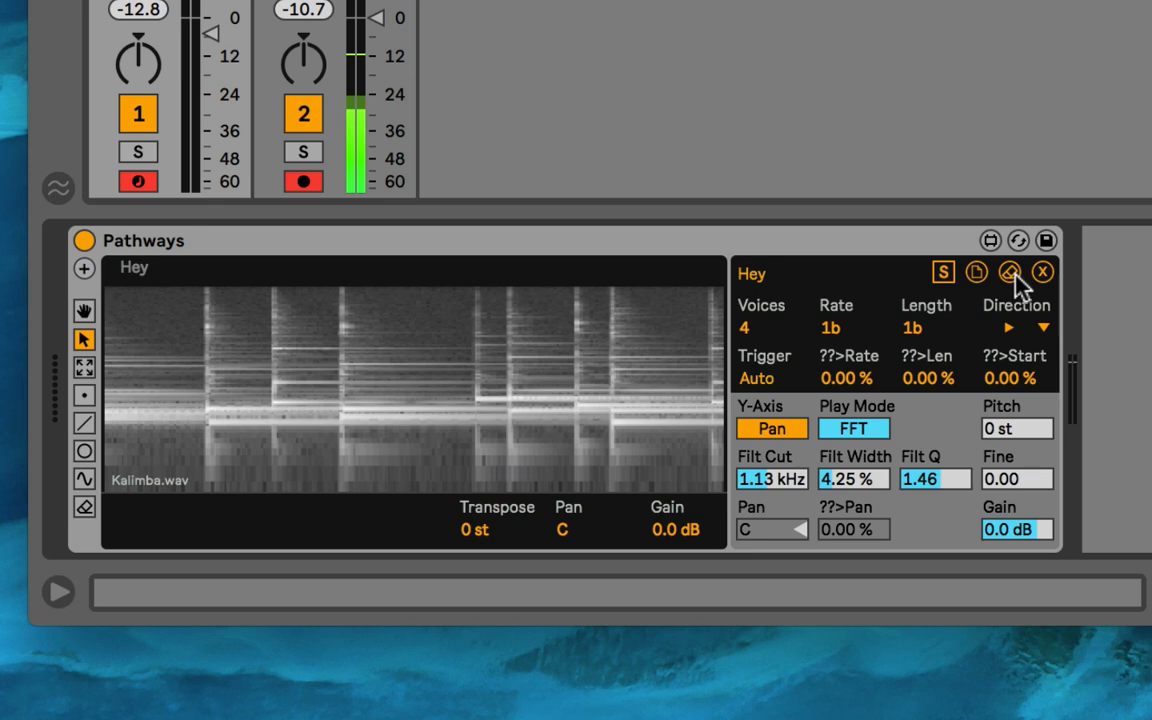
pyautogui.click(86, 424)
pyautogui.moveTo(213, 476); pyautogui.dragTo(469, 294)
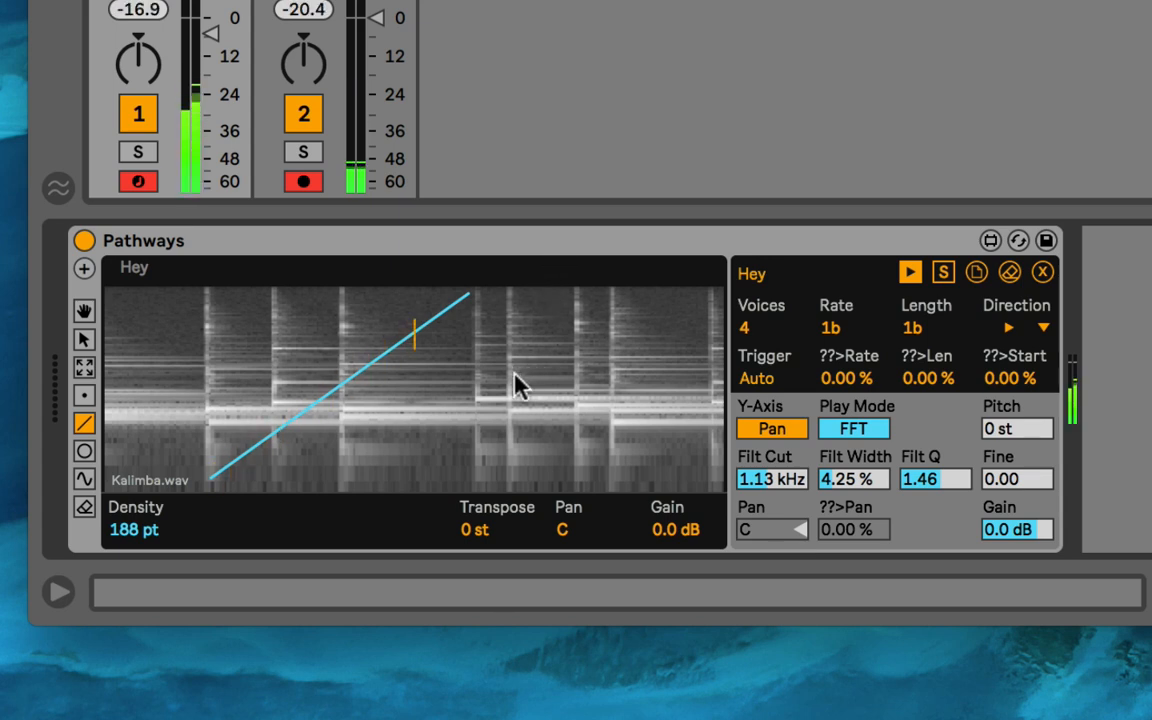
# - Clear the diagonal and draw four short line segments at different heights: low, high, low, and a near-vertical one after the fifth onset
pyautogui.click(1011, 274)
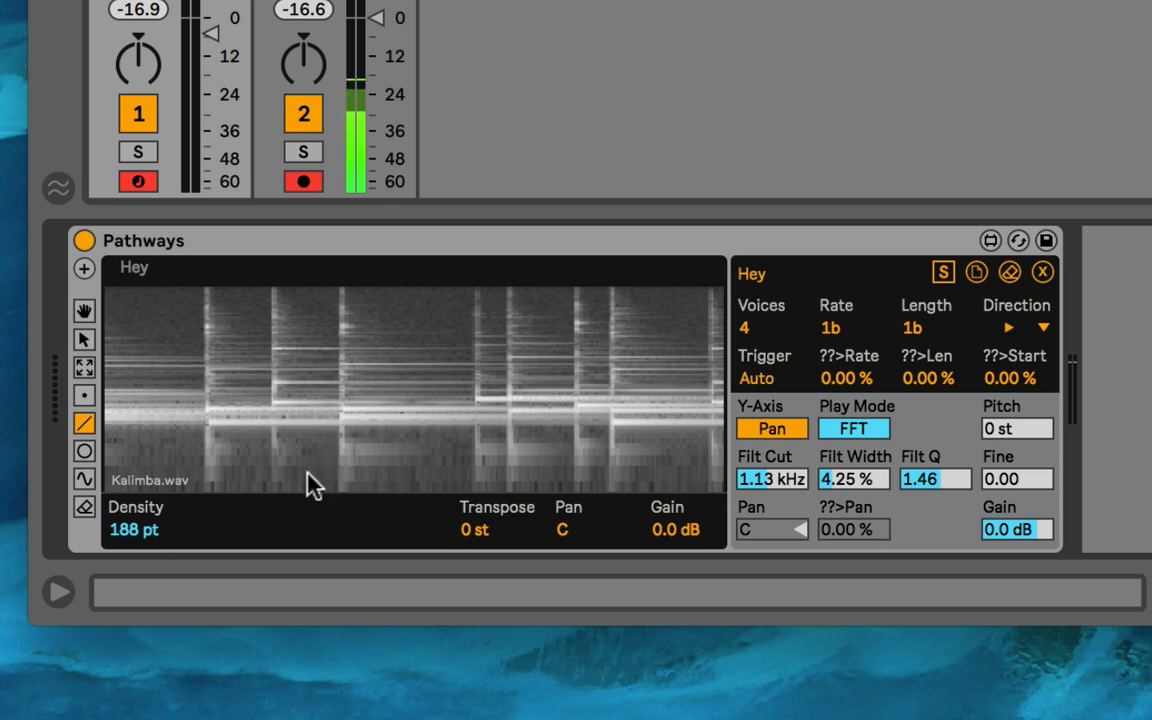
pyautogui.moveTo(272, 464); pyautogui.dragTo(289, 467)
pyautogui.moveTo(350, 308); pyautogui.dragTo(360, 309)
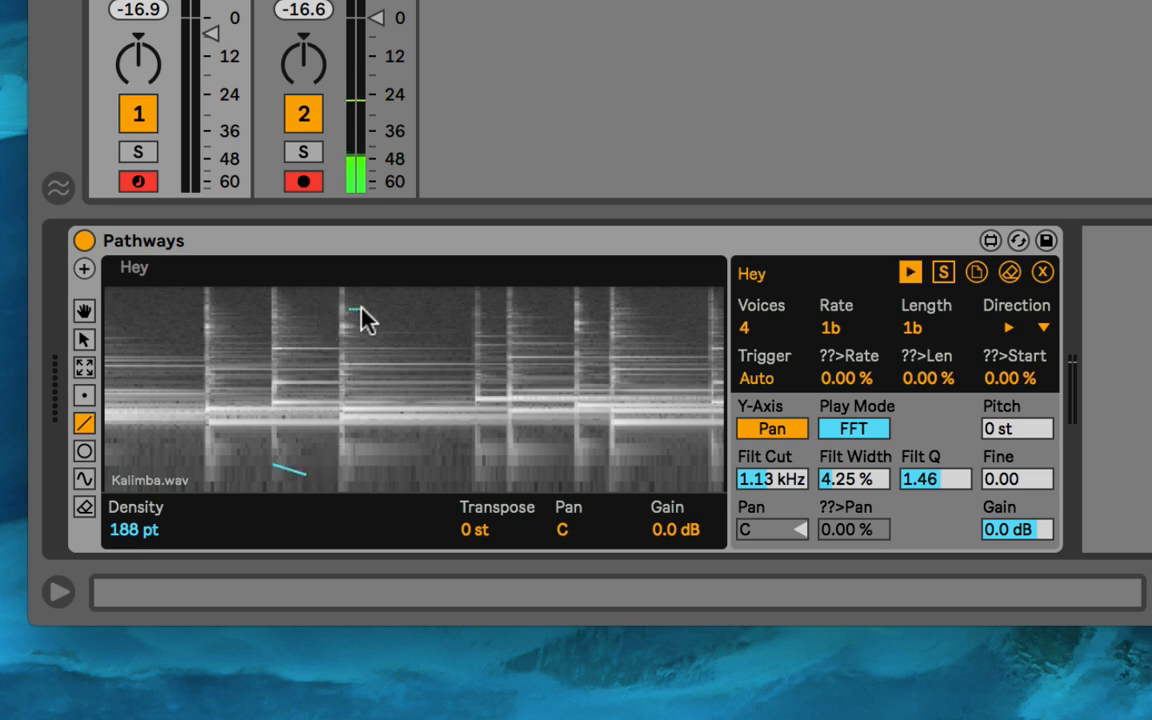
pyautogui.moveTo(517, 465); pyautogui.dragTo(463, 451)
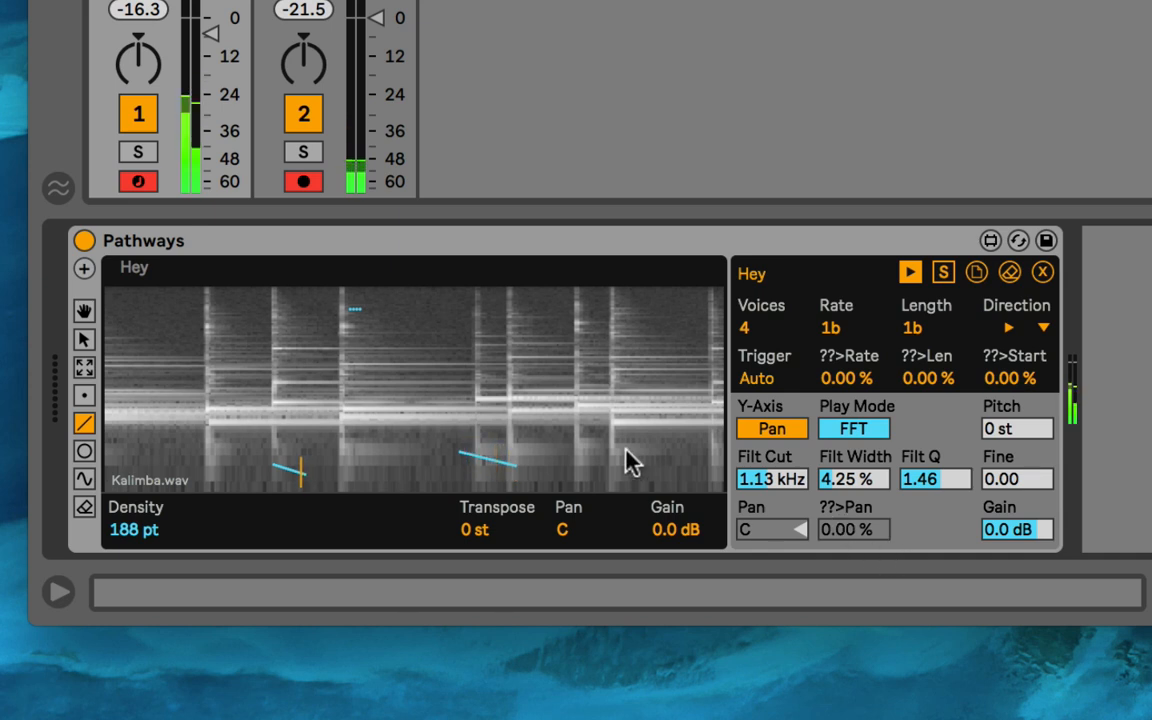
pyautogui.moveTo(531, 386); pyautogui.dragTo(525, 349)
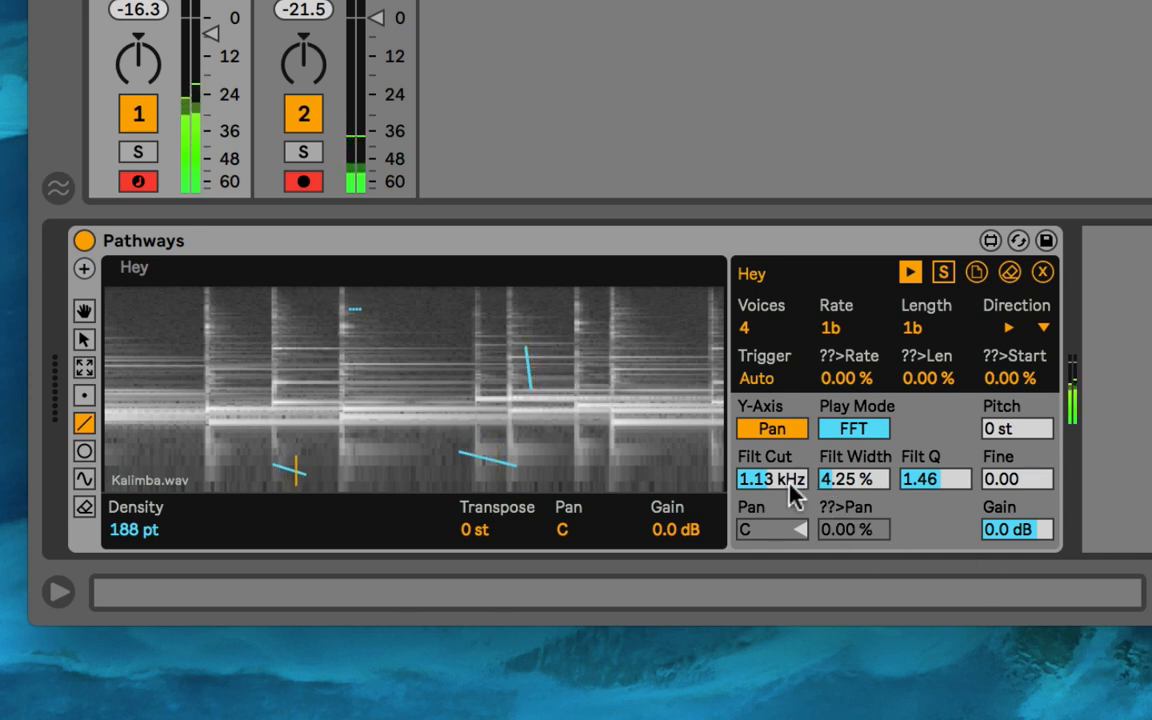
# - Set the filter cutoff to 3.23 kHz and, with the Y-Axis switched to Filter, widen the filter to 47.5 %
pyautogui.moveTo(784, 494)
pyautogui.mouseDown()
pyautogui.moveTo(784, 470)
pyautogui.moveTo(783, 492)
pyautogui.mouseUp()
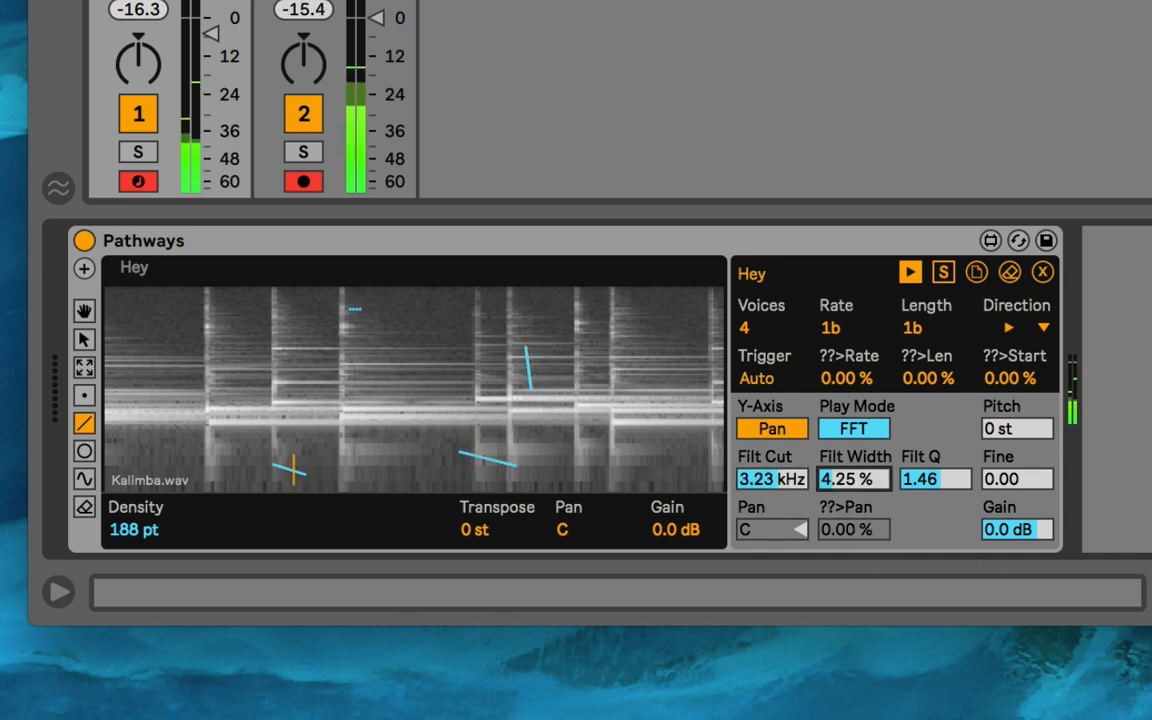
pyautogui.moveTo(850, 480); pyautogui.dragTo(850, 440)
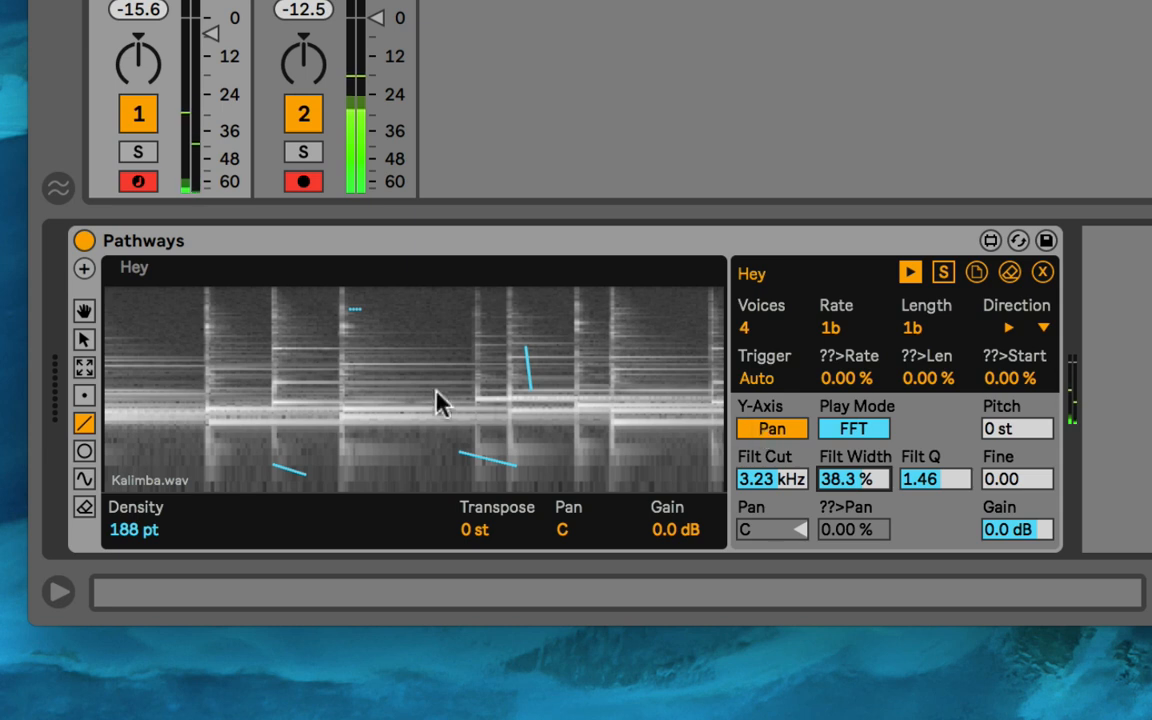
pyautogui.click(773, 430)
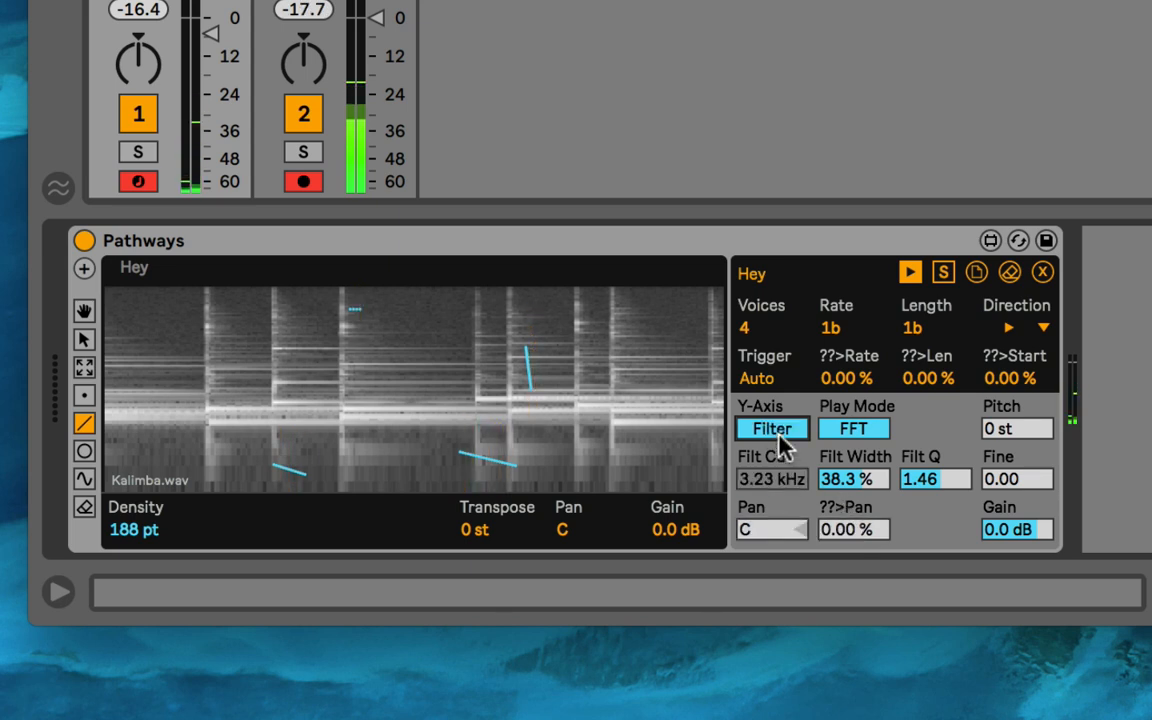
pyautogui.moveTo(868, 490)
pyautogui.mouseDown()
pyautogui.moveTo(868, 474)
pyautogui.moveTo(870, 492)
pyautogui.mouseUp()
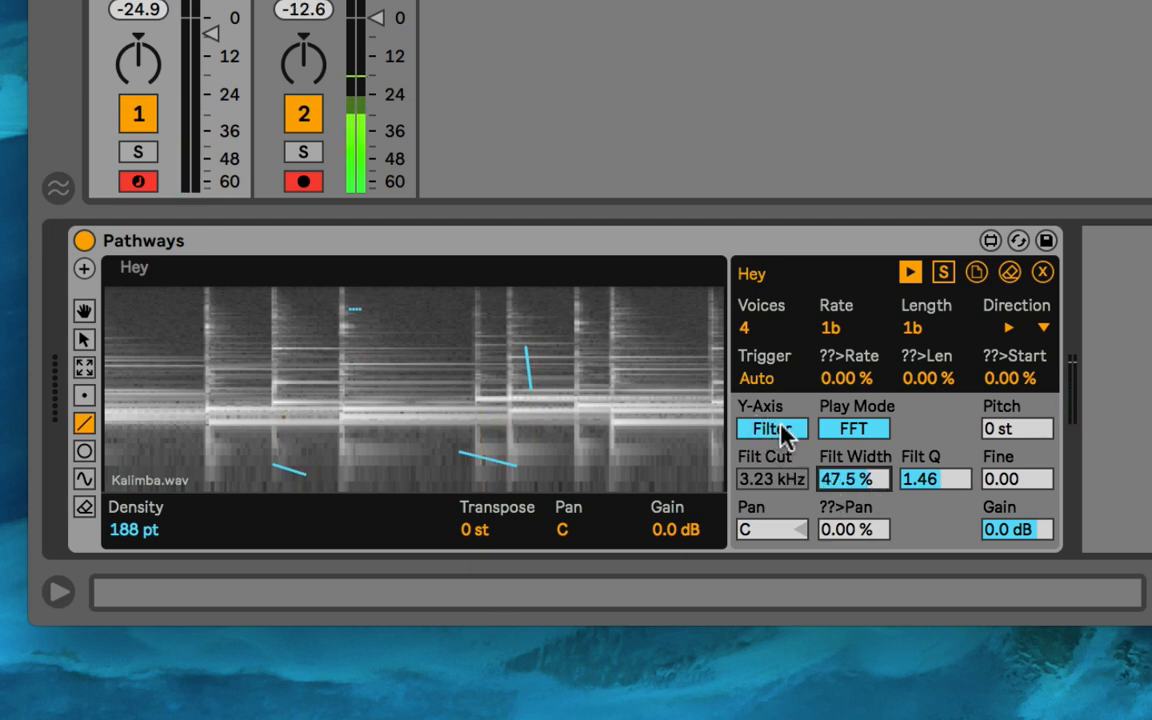
# - Keep Pan centred and raise the pan randomization to 87.4 %
pyautogui.moveTo(761, 530)
pyautogui.mouseDown()
pyautogui.moveTo(761, 510)
pyautogui.moveTo(761, 530)
pyautogui.mouseUp()
pyautogui.doubleClick(761, 530)
pyautogui.click(848, 537)
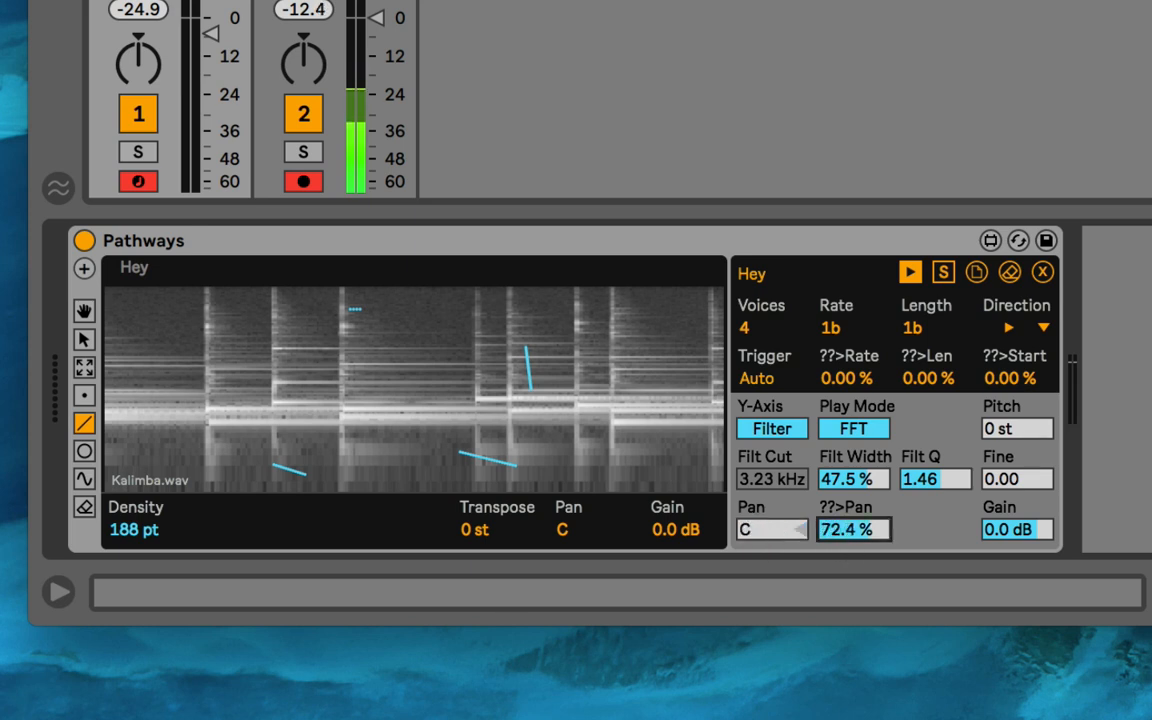
pyautogui.moveTo(852, 540); pyautogui.dragTo(852, 525)
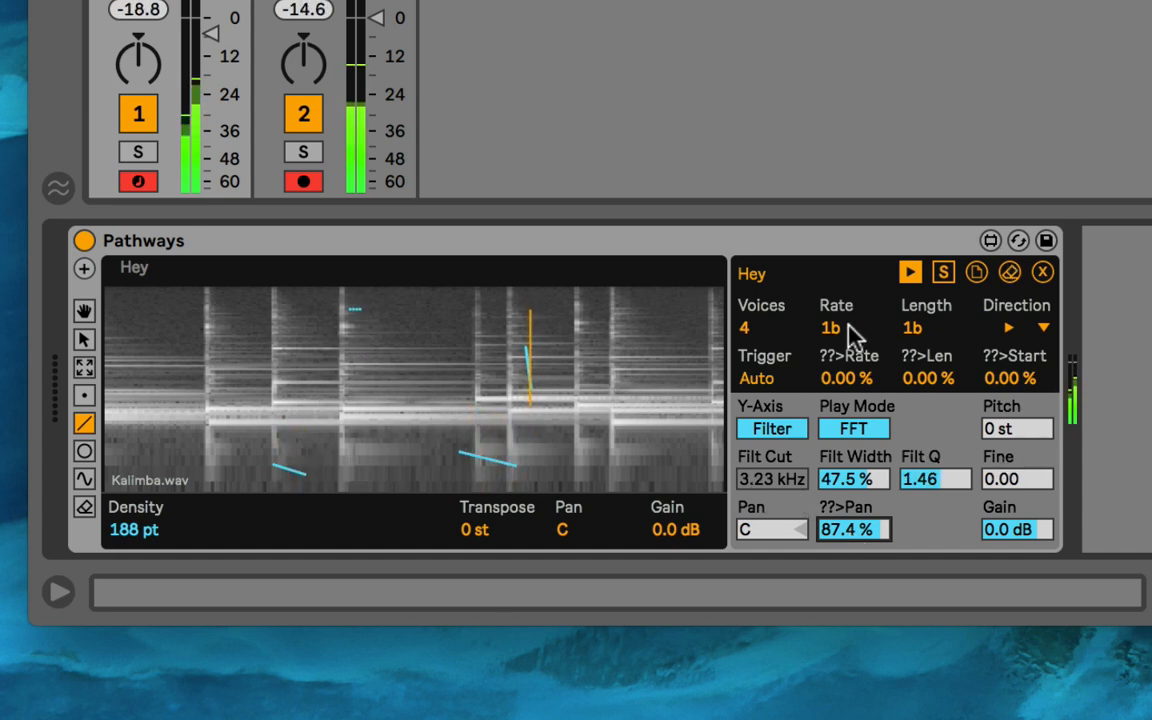
# - Try Rate values of 3n and 1.5n, restore the Rate to 1b, and reset the pan randomization to 0.00 %
pyautogui.moveTo(845, 330)
pyautogui.mouseDown()
pyautogui.moveTo(845, 340)
pyautogui.moveTo(849, 329)
pyautogui.mouseUp()
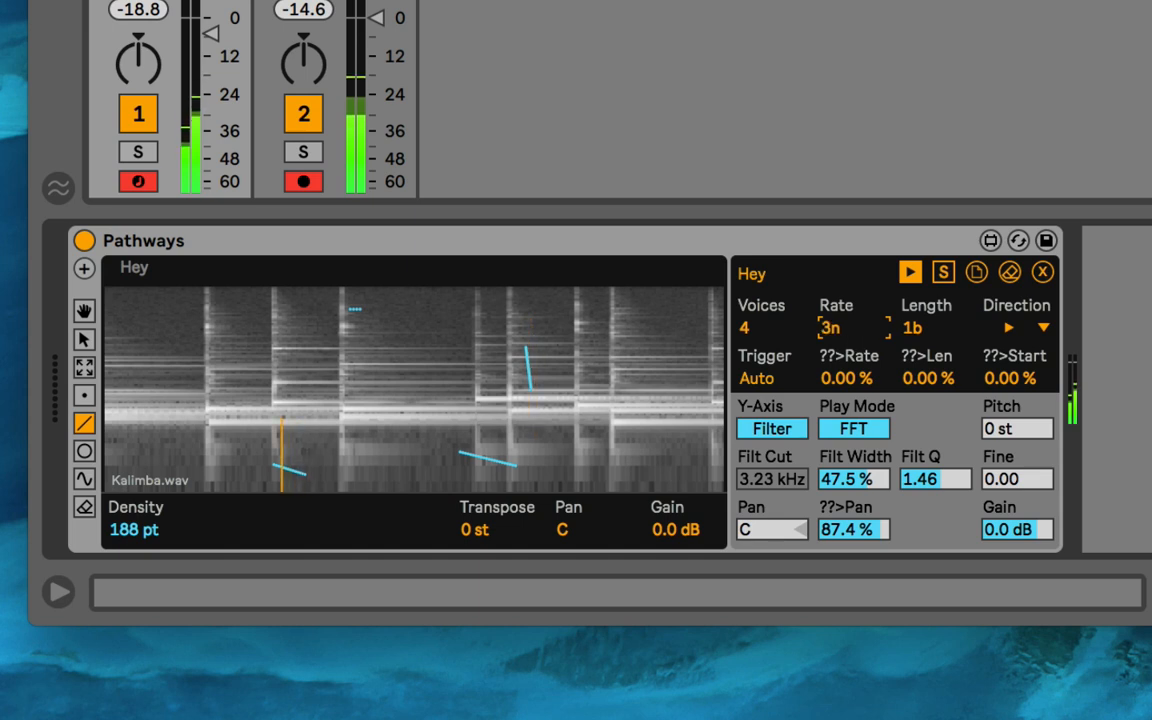
pyautogui.click(922, 330)
pyautogui.click(849, 322)
pyautogui.press('Down')
pyautogui.press('Down')
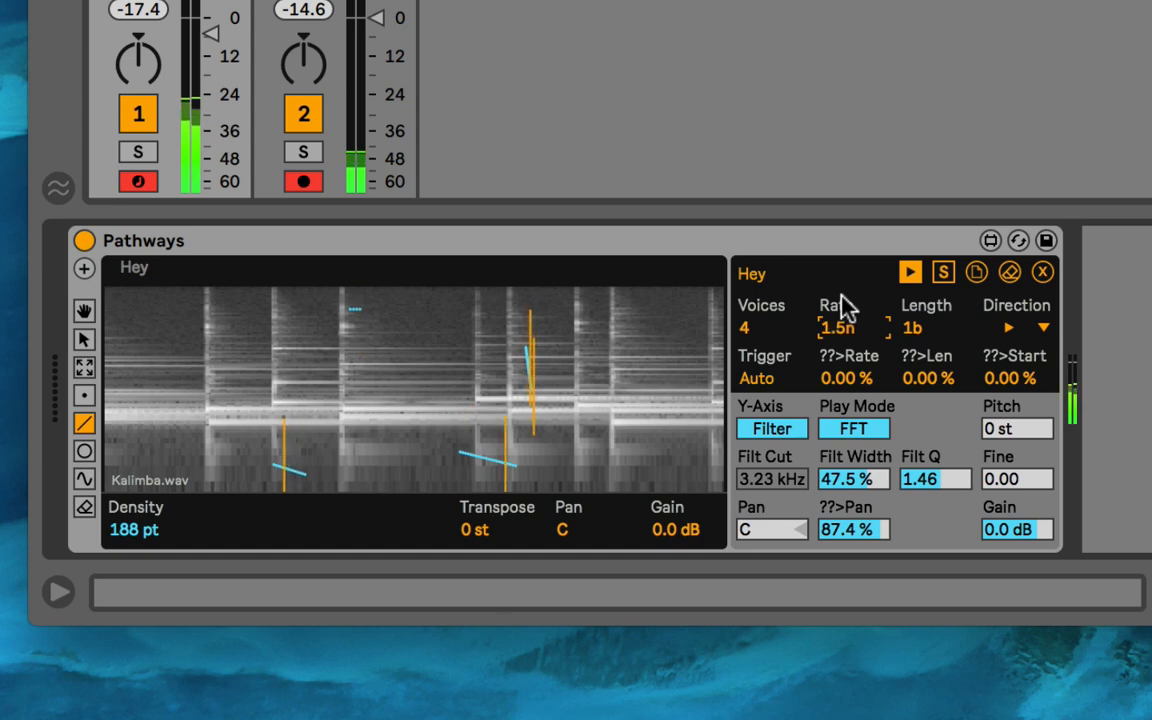
pyautogui.press('Down')
pyautogui.click(847, 528)
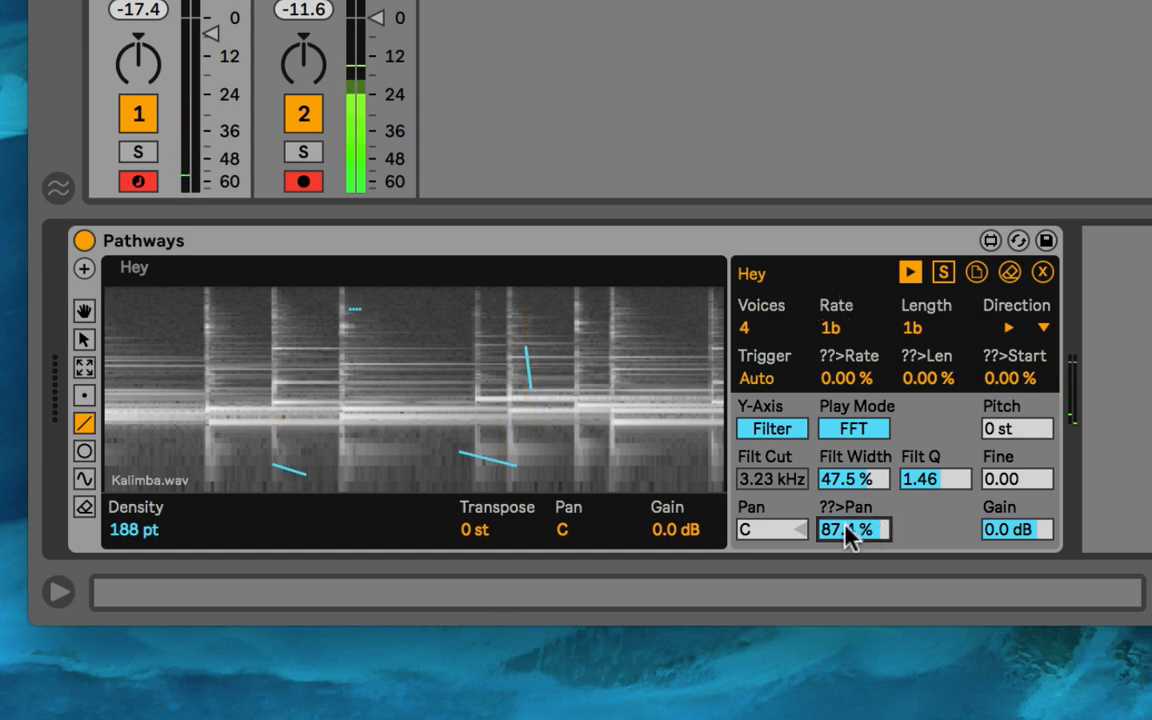
pyautogui.press('Delete')
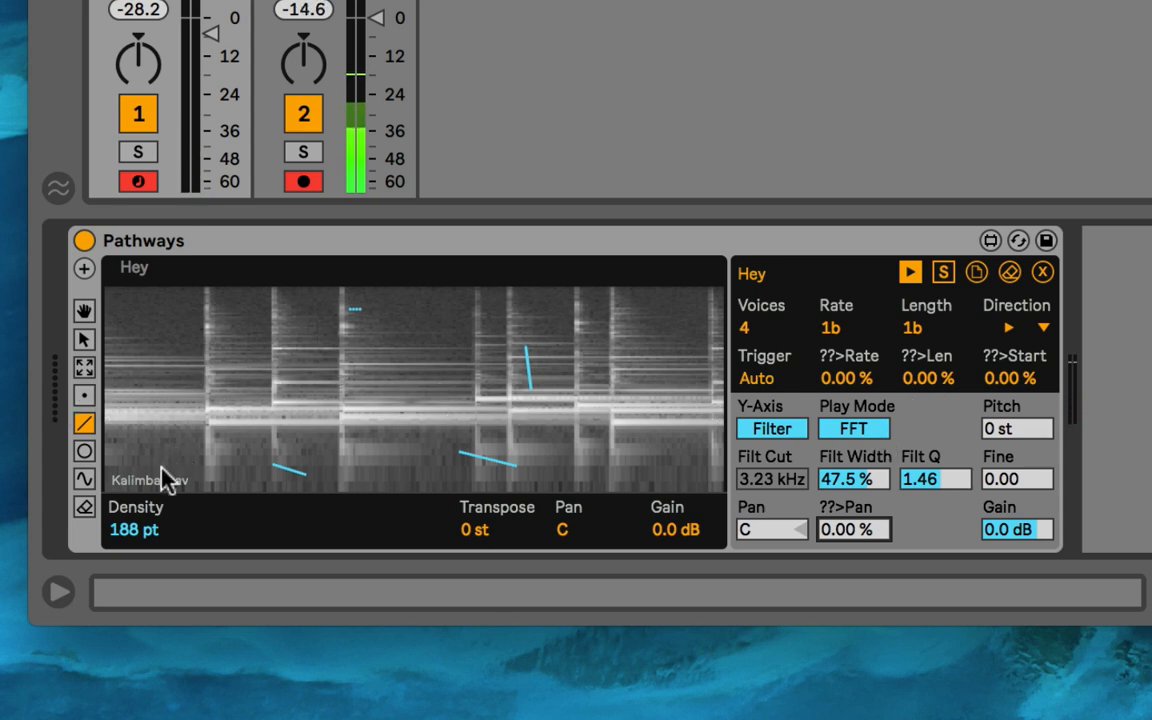
# - Clear the lines and draw a freehand curve from the second onset, looping back before the fourth and ending low after the third
pyautogui.click(1010, 273)
pyautogui.click(84, 395)
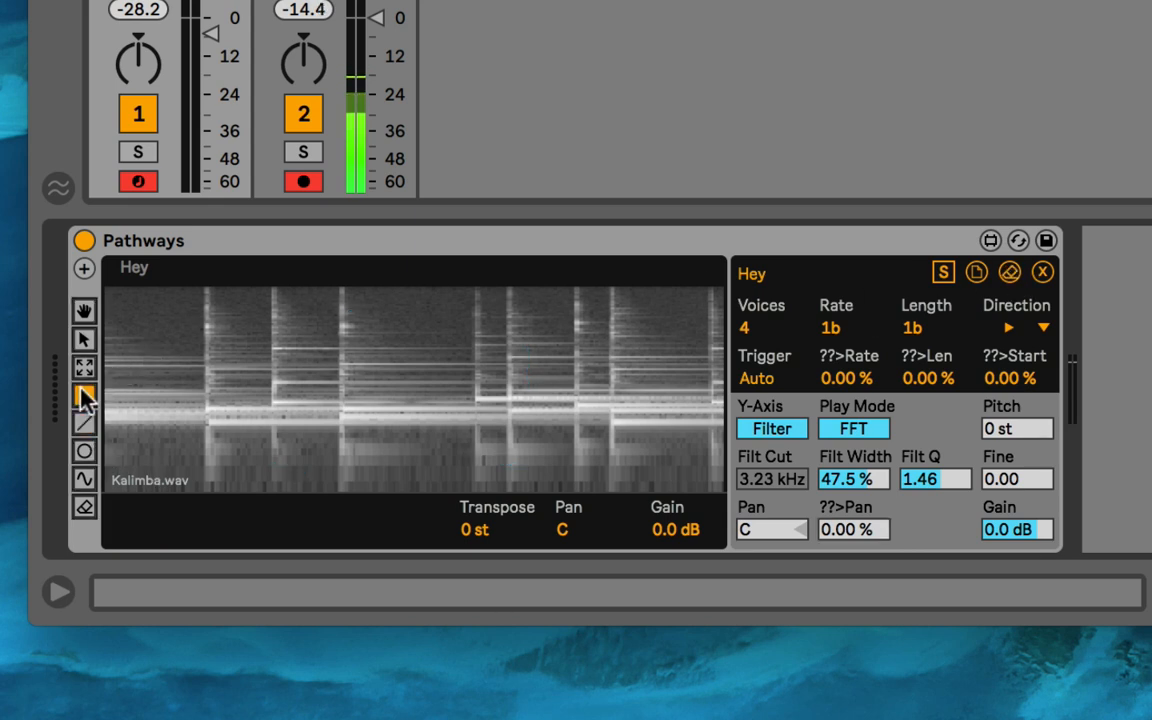
pyautogui.click(271, 349)
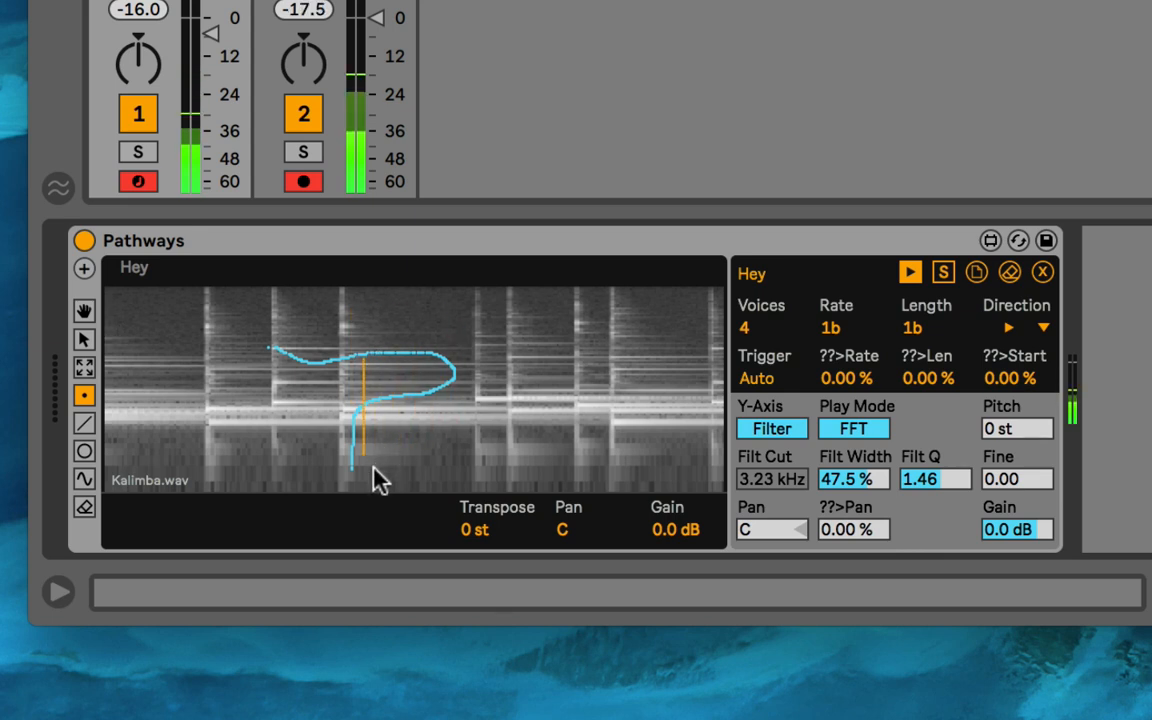
# - Clear the curve and place two single points at mid-height, one after the third onset and one after the fifth
pyautogui.click(1009, 272)
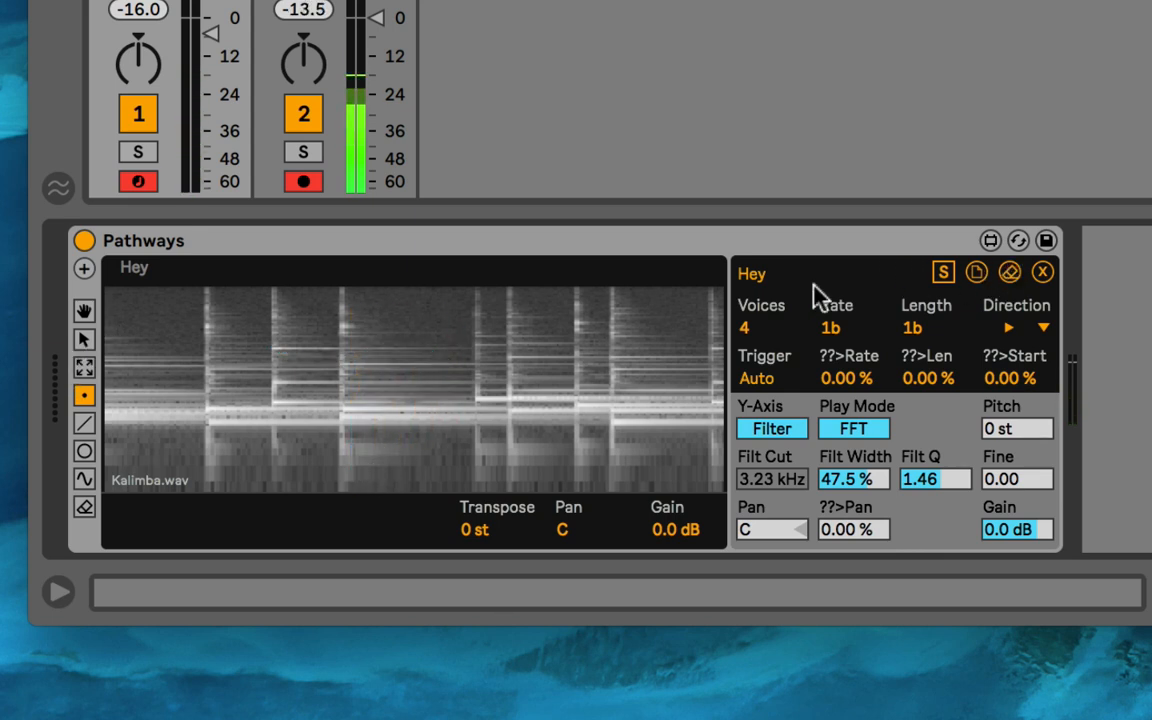
pyautogui.click(360, 389)
pyautogui.click(547, 388)
pyautogui.press('space')
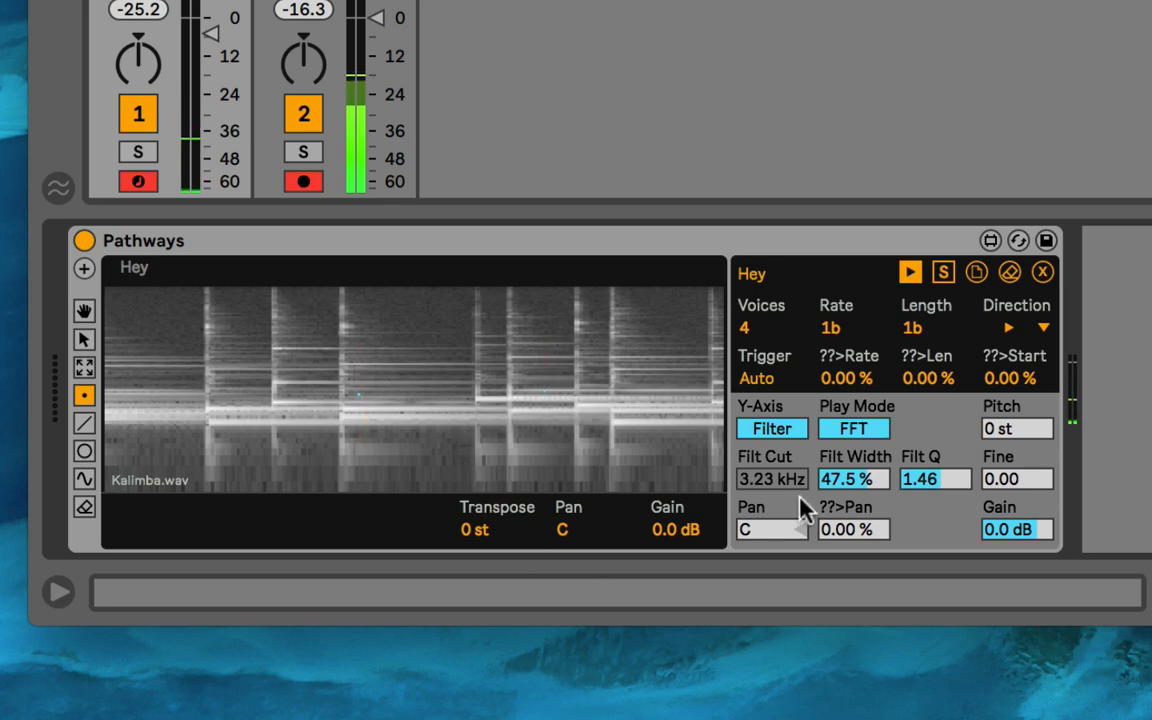
# - Switch the Play Mode from FFT to Grain and set the grain size to 278 ms
pyautogui.click(876, 437)
pyautogui.click(876, 437)
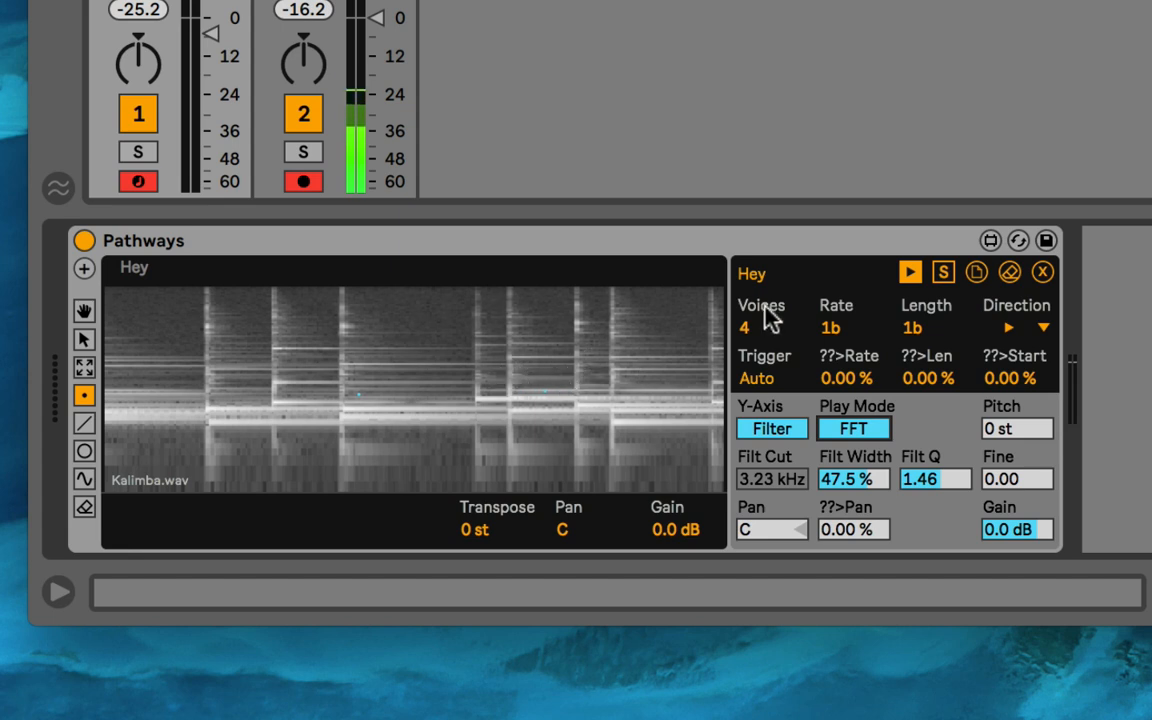
pyautogui.click(876, 437)
pyautogui.click(876, 437)
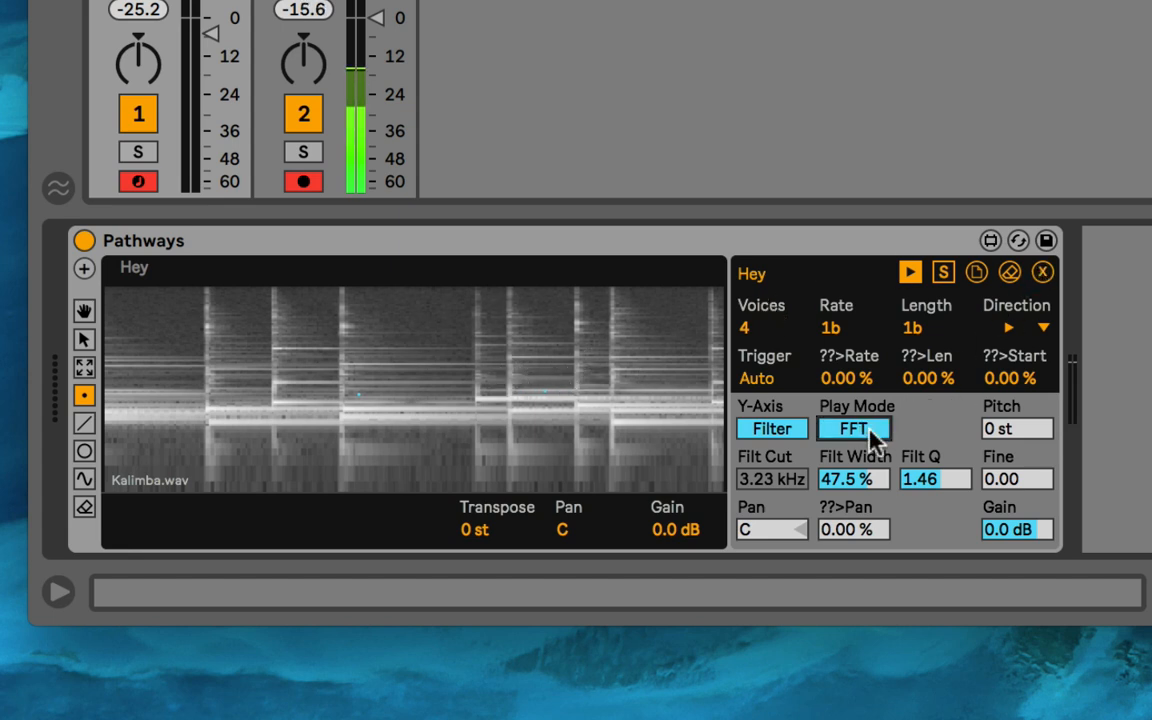
pyautogui.click(876, 437)
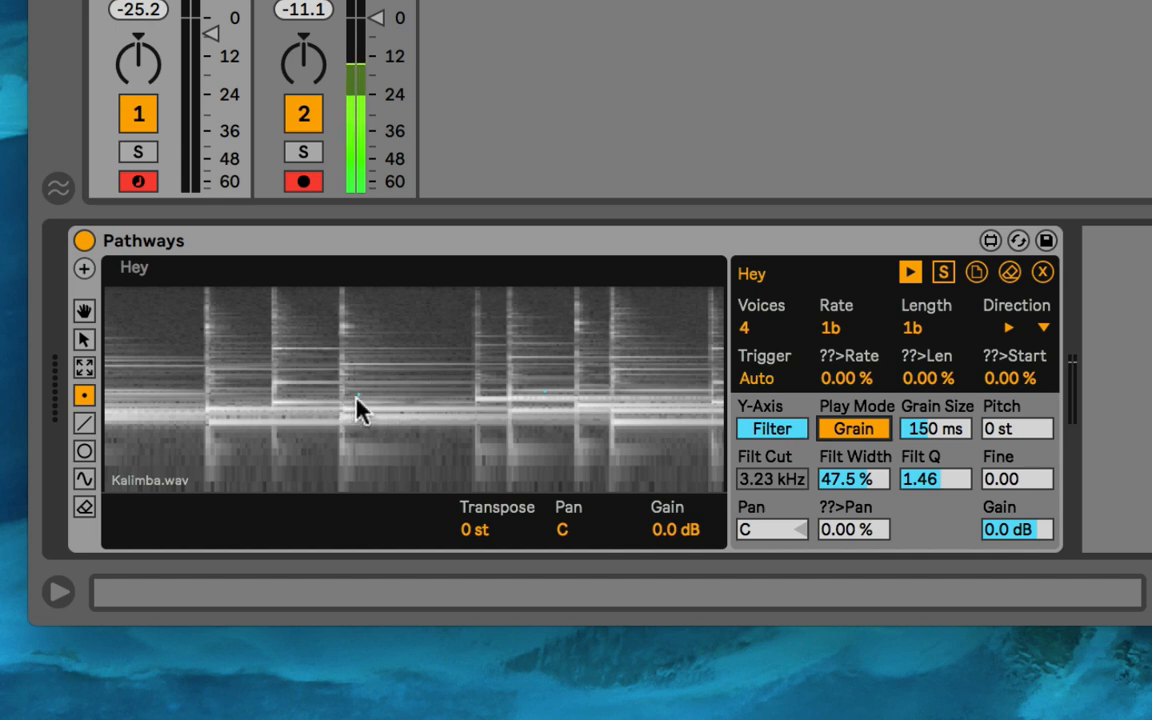
pyautogui.click(931, 428)
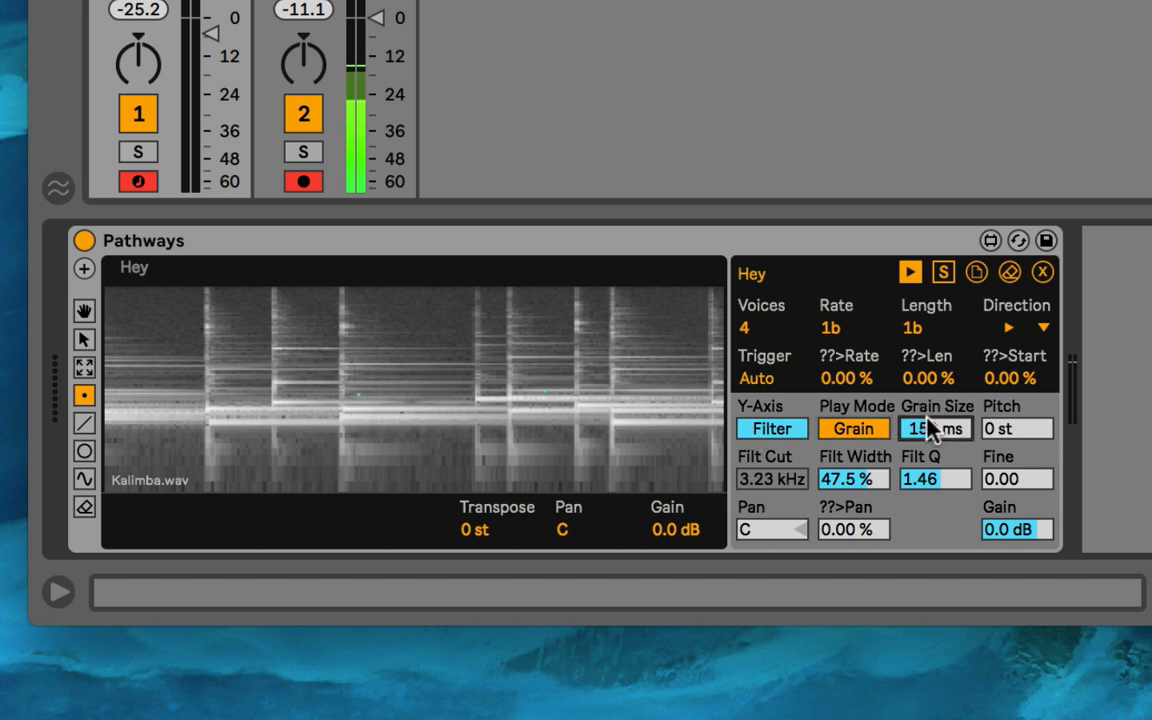
pyautogui.moveTo(931, 428); pyautogui.dragTo(933, 430)
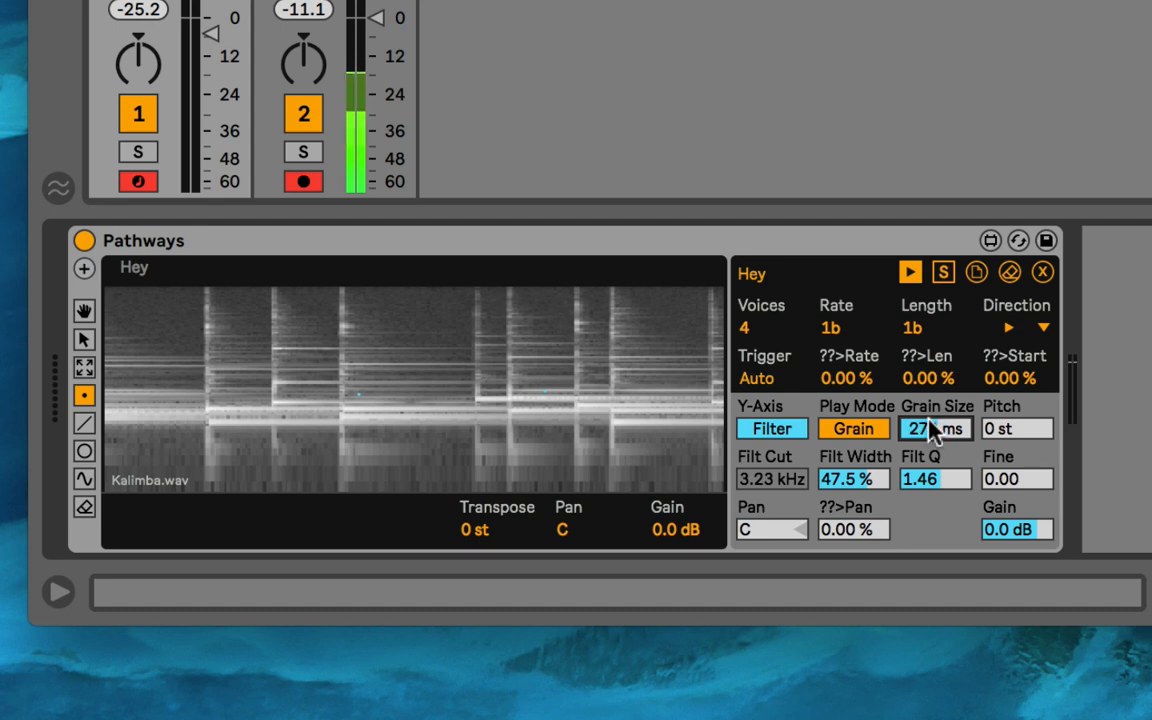
# - Audition the points while sweeping the grain size between 91.7 ms and 603 ms, finishing at 356 ms
pyautogui.click(359, 393)
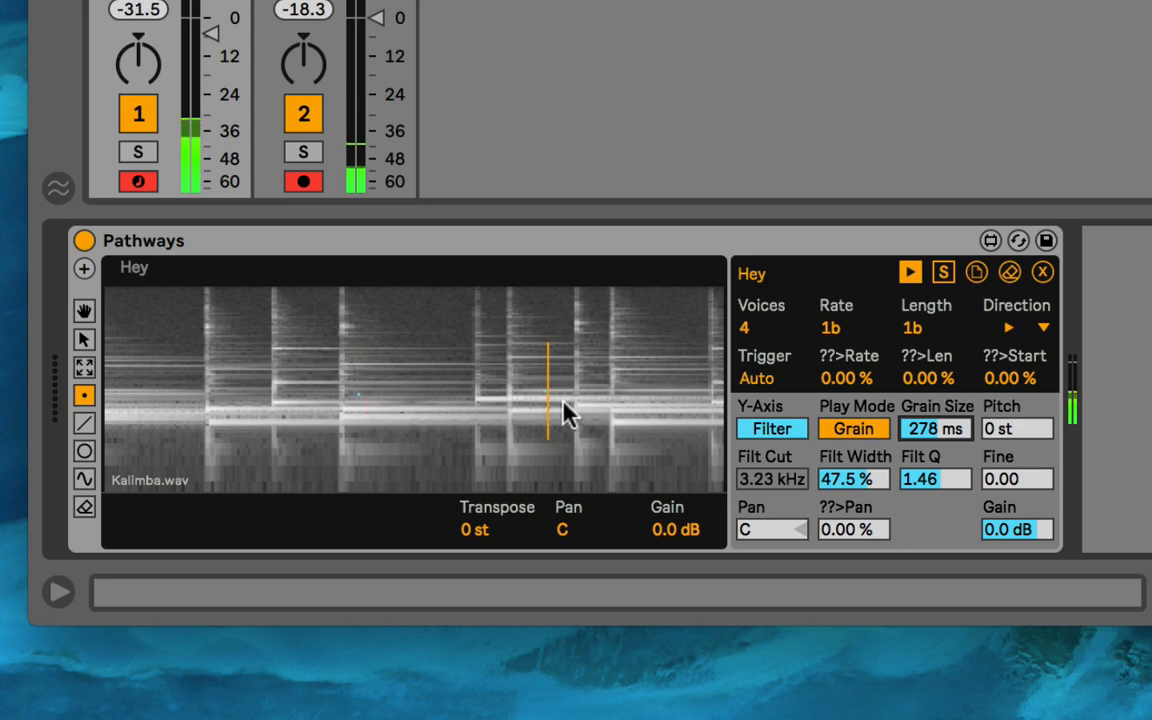
pyautogui.scroll(-5, 948, 440)
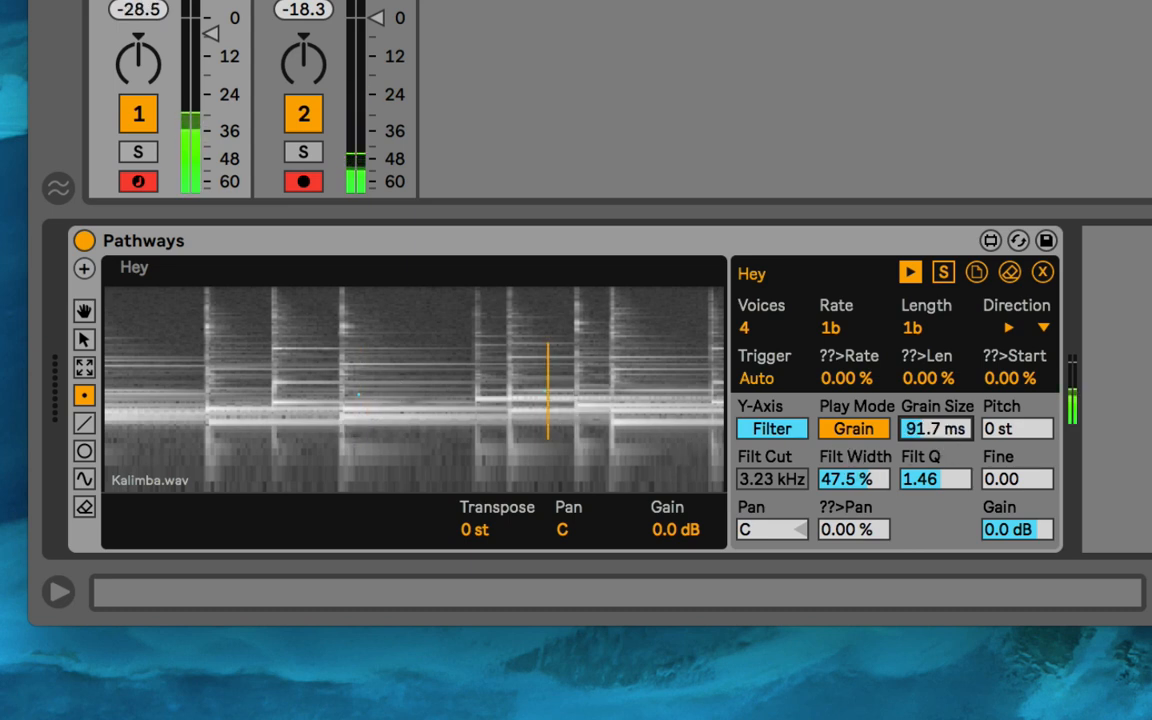
pyautogui.scroll(10, 948, 440)
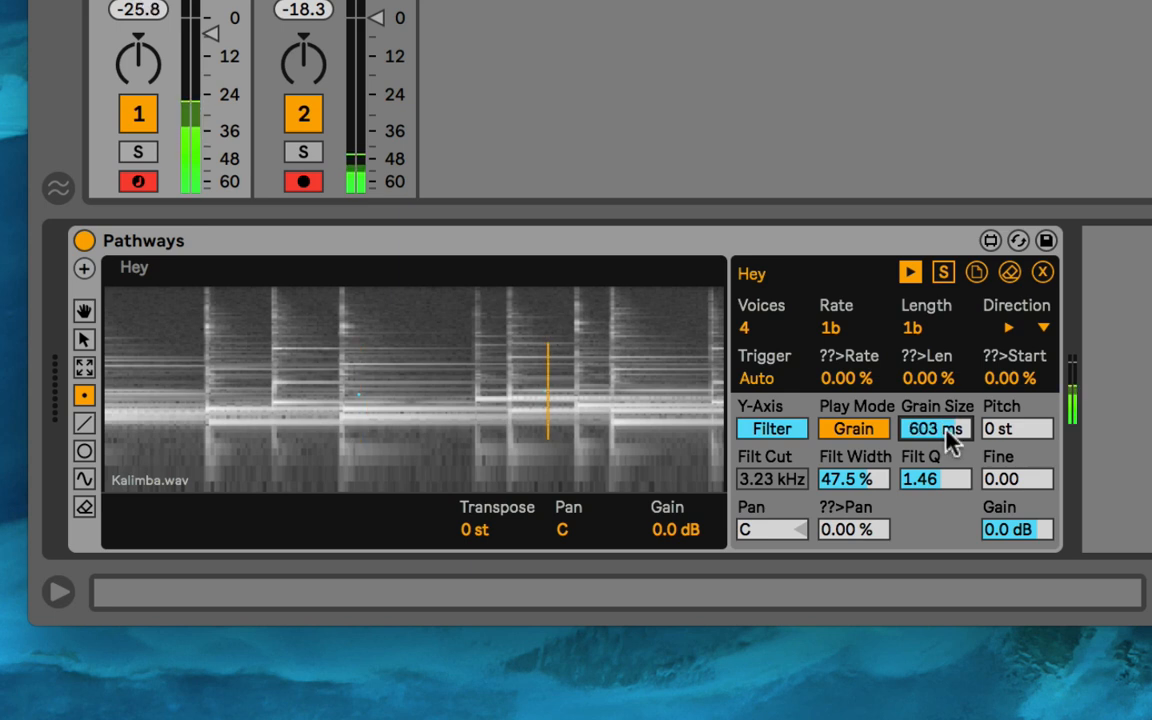
pyautogui.scroll(-5, 948, 440)
pyautogui.scroll(2, 948, 440)
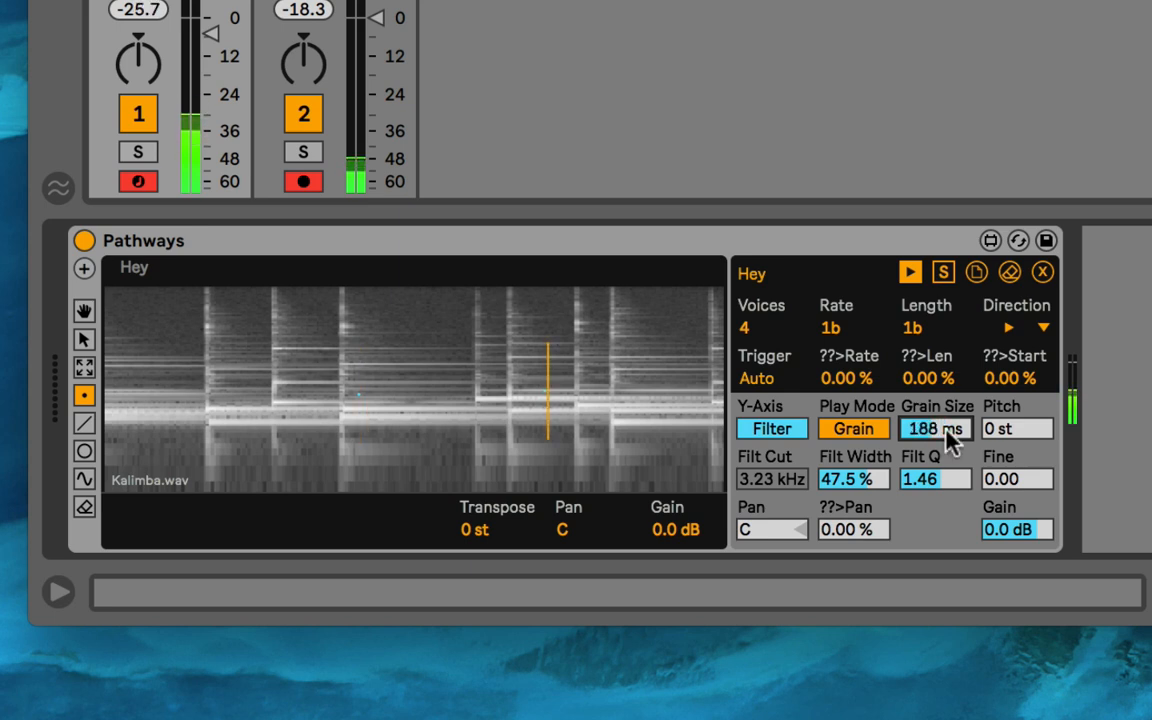
pyautogui.scroll(3, 948, 432)
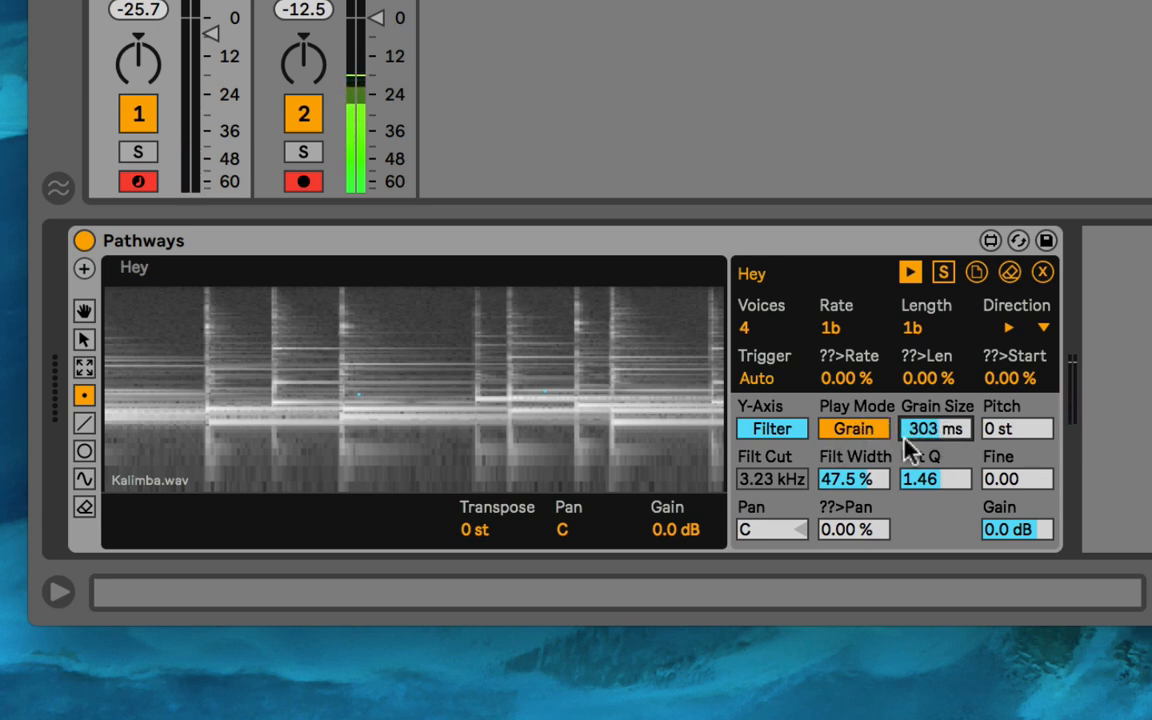
pyautogui.moveTo(936, 431); pyautogui.dragTo(936, 446)
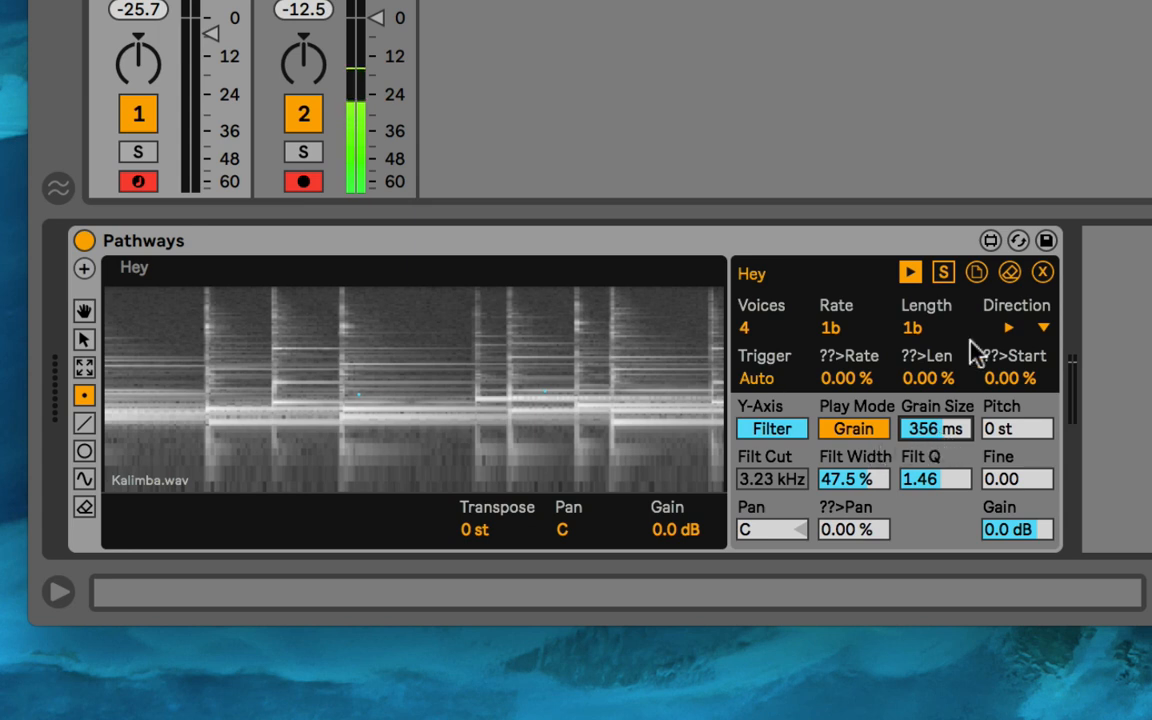
# - Clear the points and draw a near-horizontal line at mid-height from before the first onset to past the seventh
pyautogui.click(1011, 273)
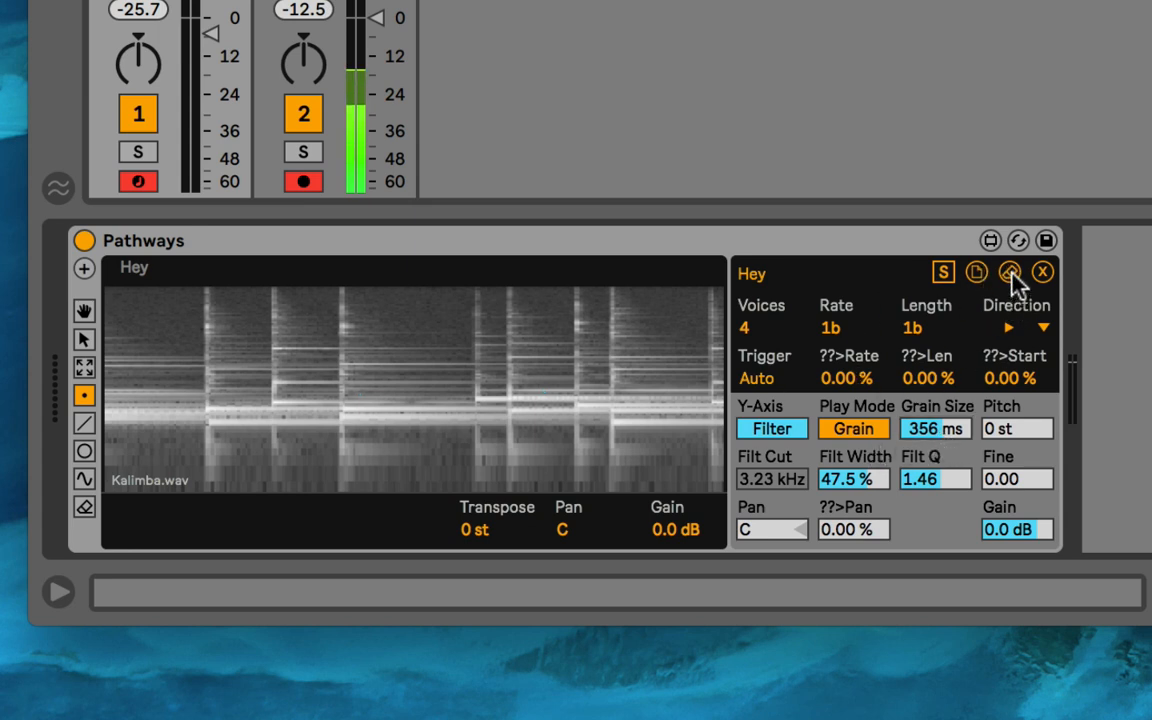
pyautogui.click(82, 423)
pyautogui.moveTo(192, 398)
pyautogui.mouseDown()
pyautogui.moveTo(487, 392)
pyautogui.moveTo(612, 376)
pyautogui.moveTo(660, 400)
pyautogui.mouseUp()
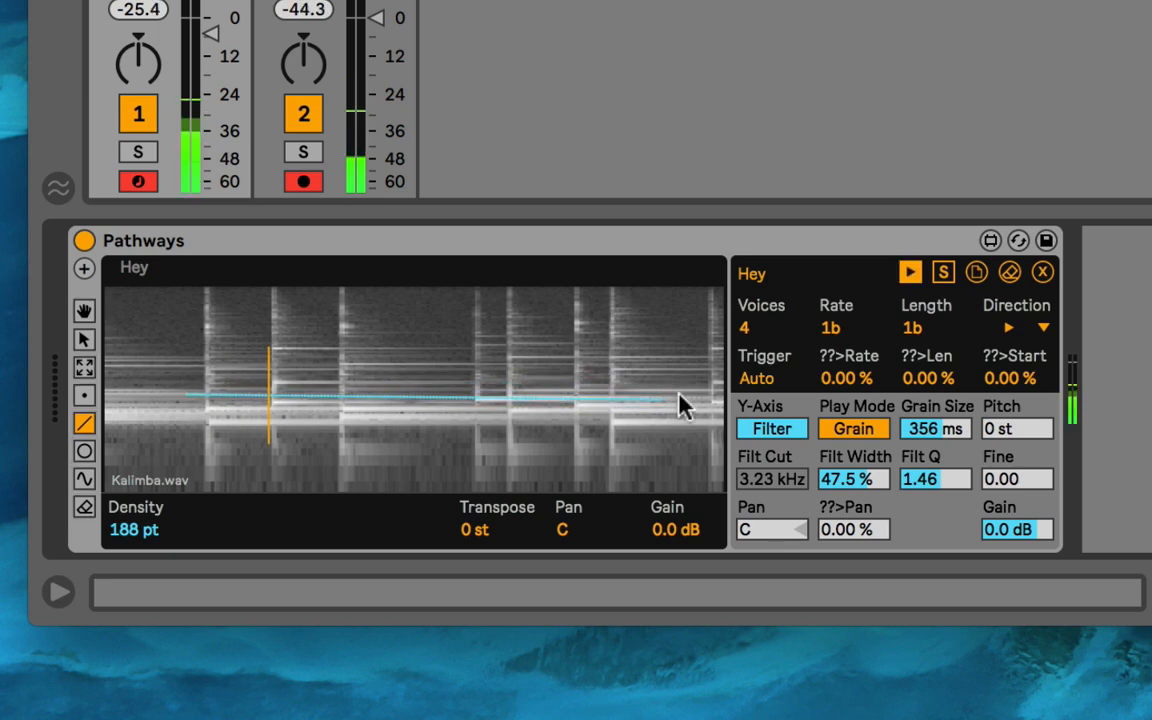
# - Lower the grain size to 223 ms, and in FFT play mode widen the filter to 100 %
pyautogui.moveTo(936, 428)
pyautogui.mouseDown()
pyautogui.moveTo(936, 470)
pyautogui.moveTo(938, 426)
pyautogui.mouseUp()
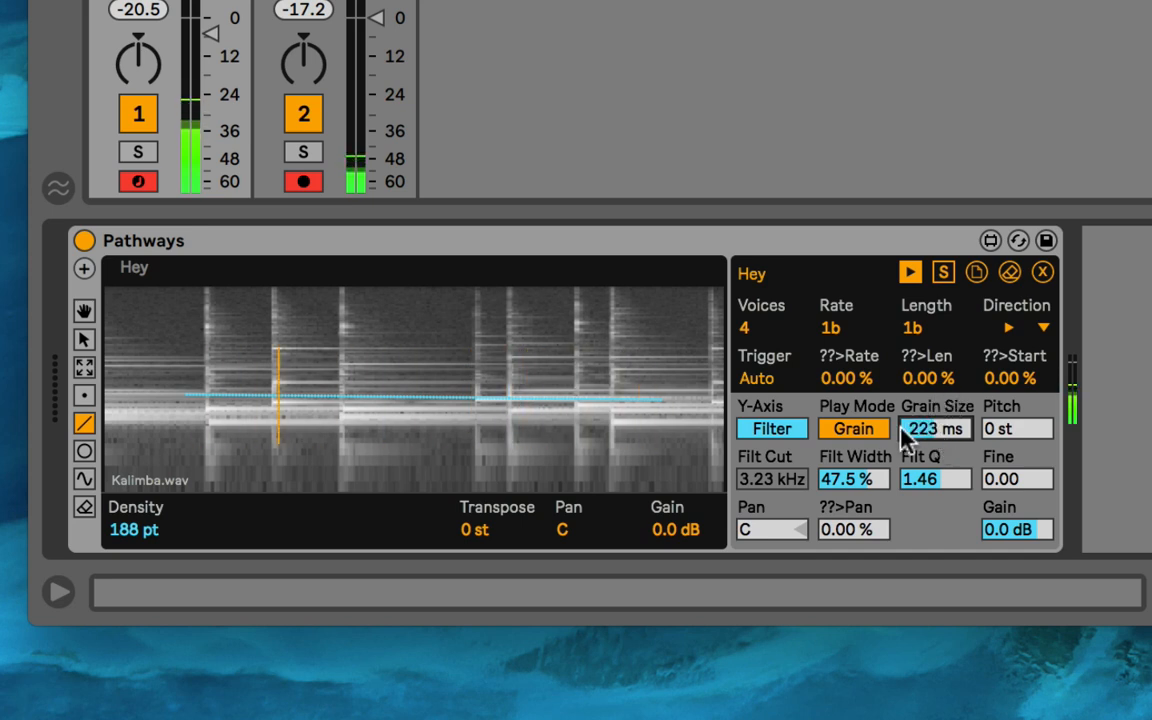
pyautogui.click(877, 435)
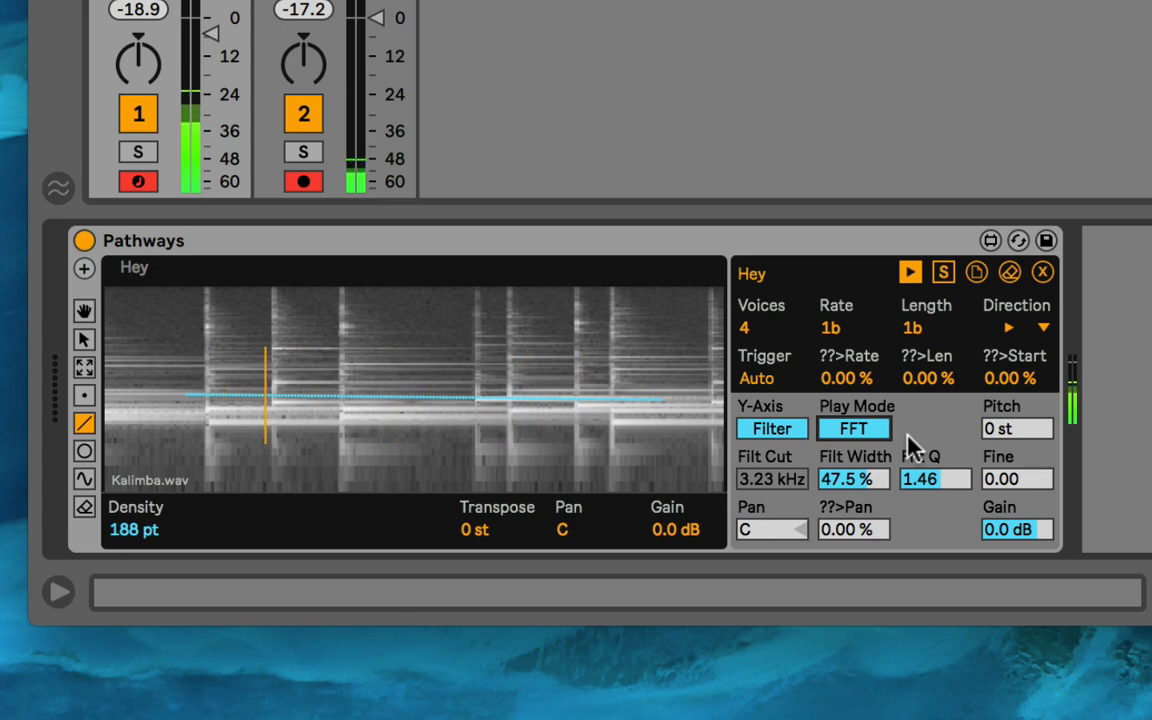
pyautogui.moveTo(887, 480)
pyautogui.mouseDown()
pyautogui.moveTo(887, 430)
pyautogui.moveTo(887, 525)
pyautogui.moveTo(887, 440)
pyautogui.moveTo(886, 486)
pyautogui.mouseUp()
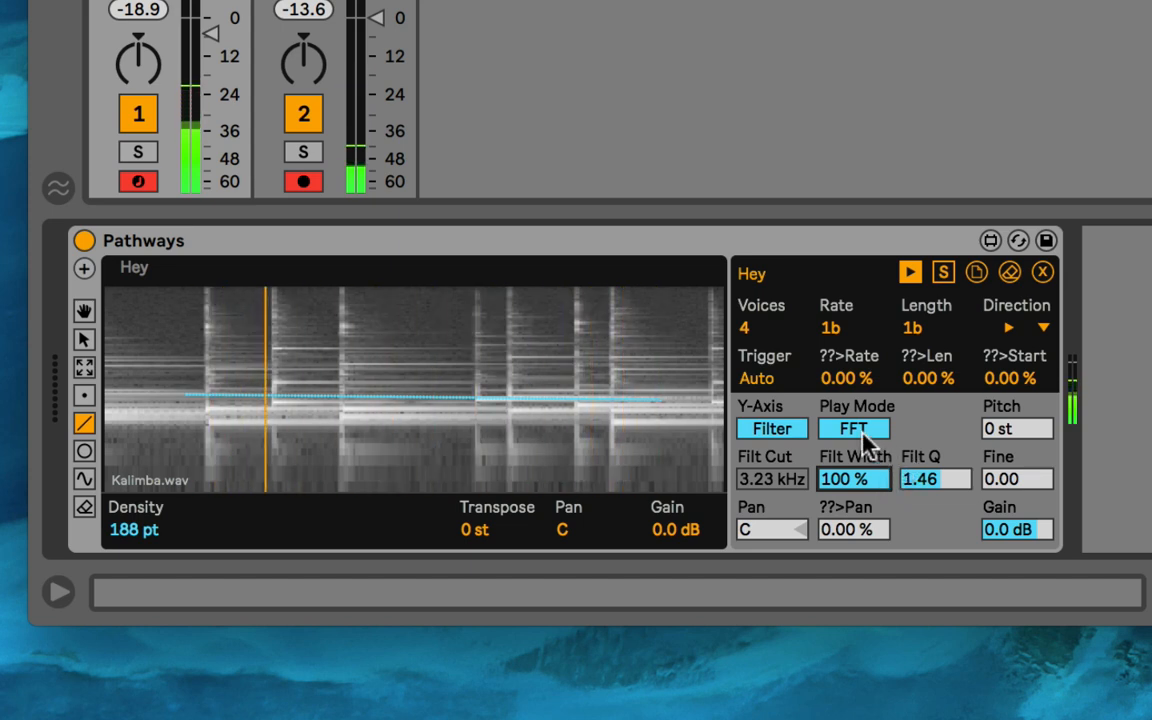
# - Return the Play Mode to Grain and set the grain size to 162 ms
pyautogui.click(866, 438)
pyautogui.click(925, 430)
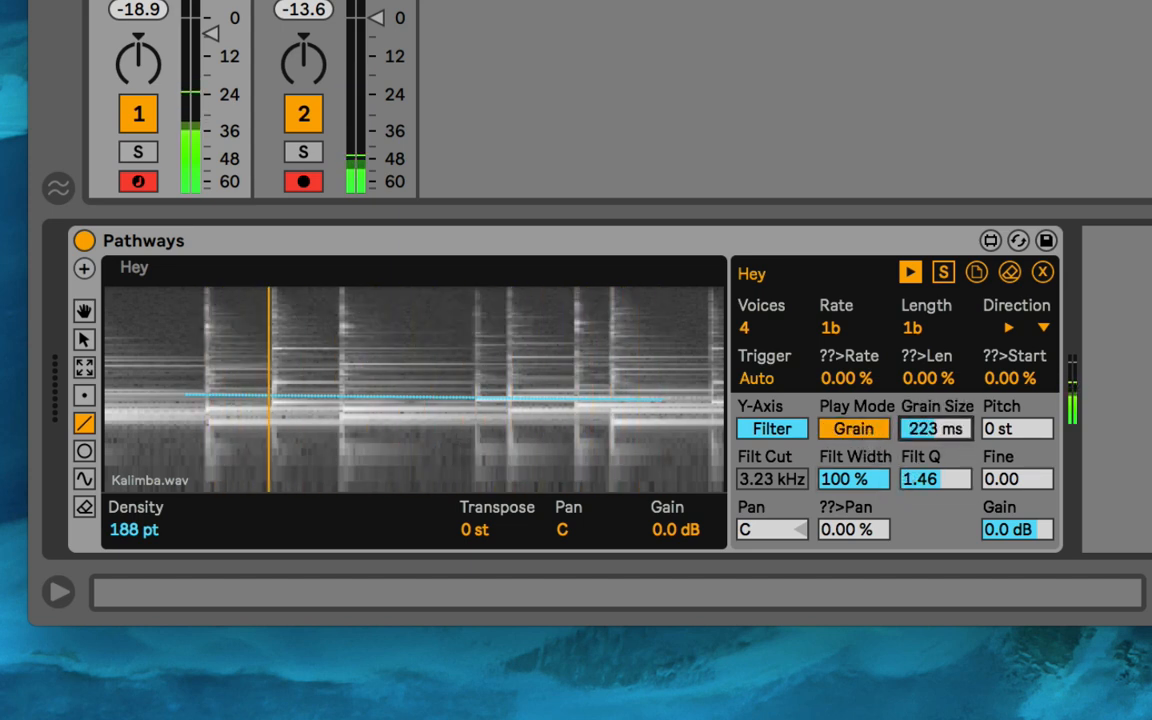
pyautogui.moveTo(925, 430); pyautogui.dragTo(950, 438)
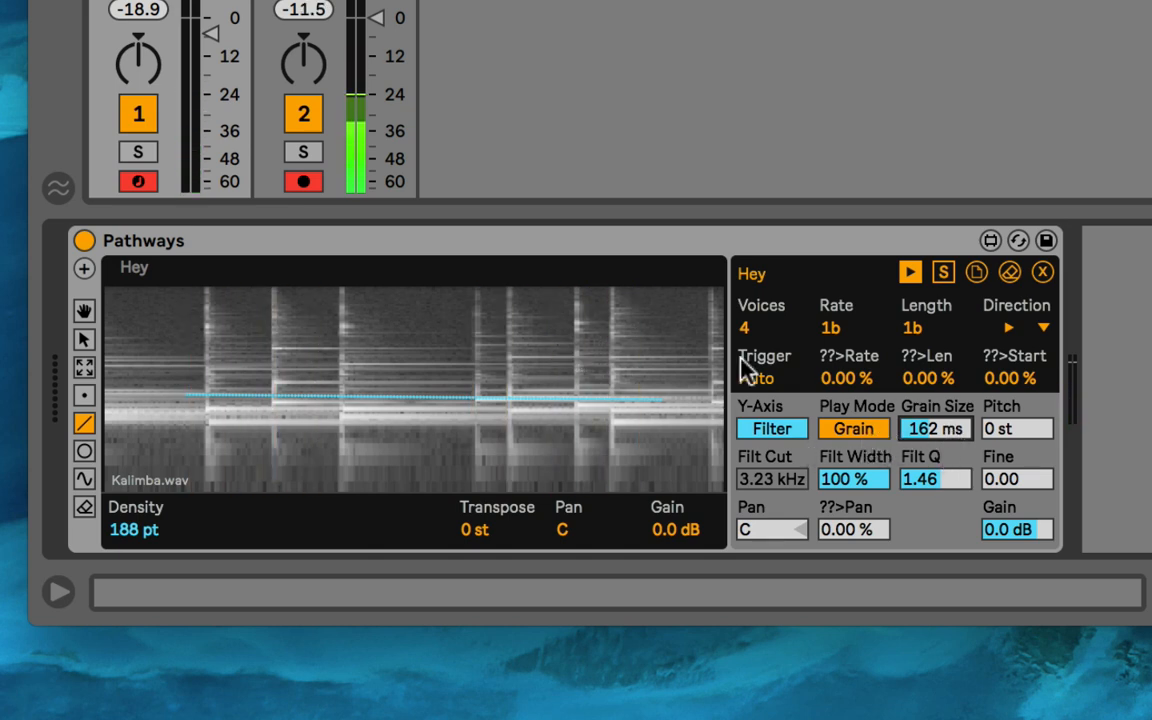
# - Compare the play modes on the line by switching to FFT, to Grain, and back to FFT
pyautogui.click(850, 436)
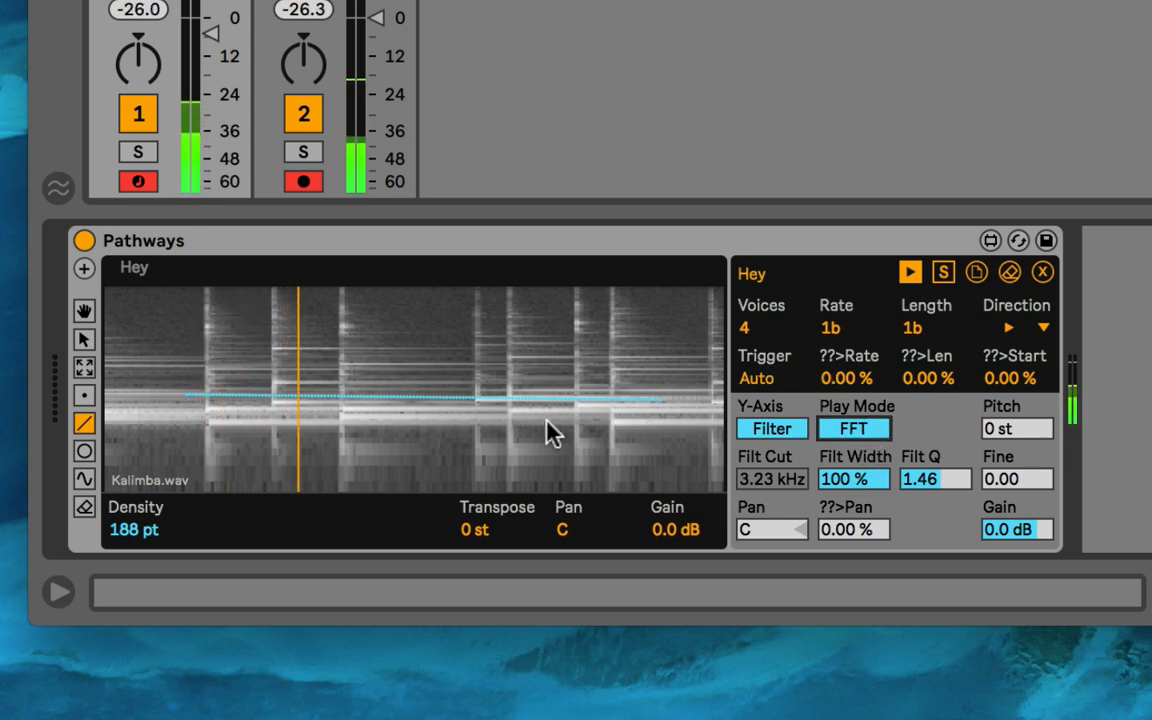
pyautogui.click(870, 376)
pyautogui.click(862, 436)
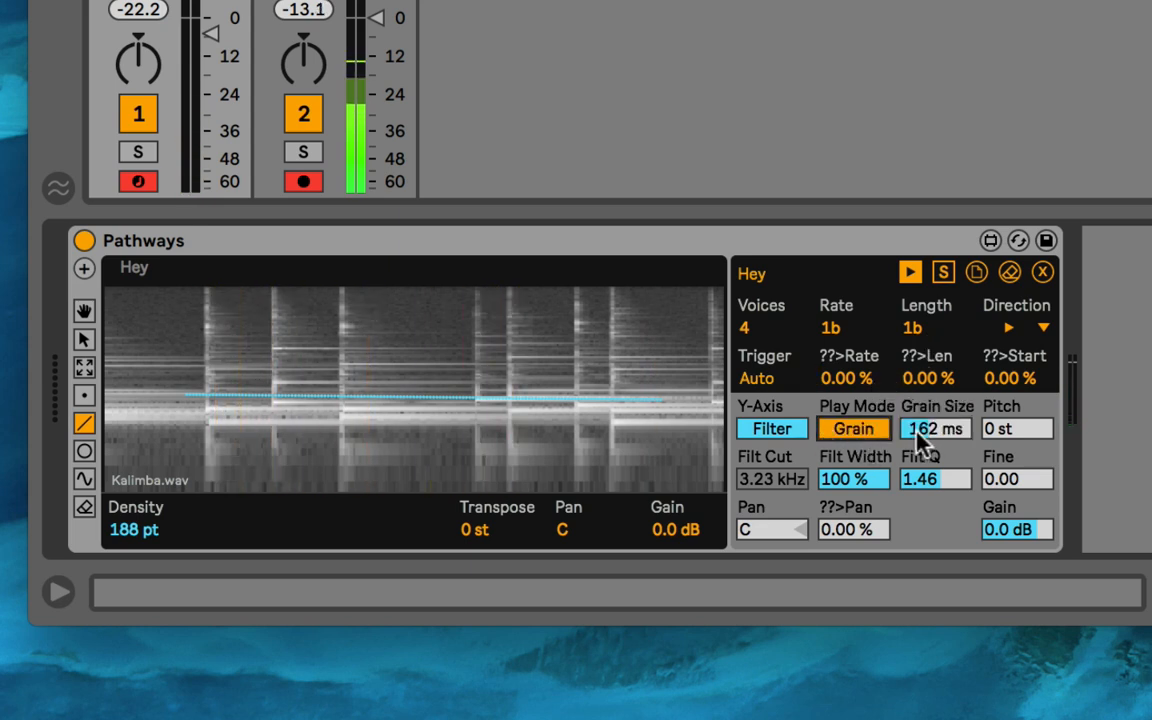
pyautogui.click(876, 427)
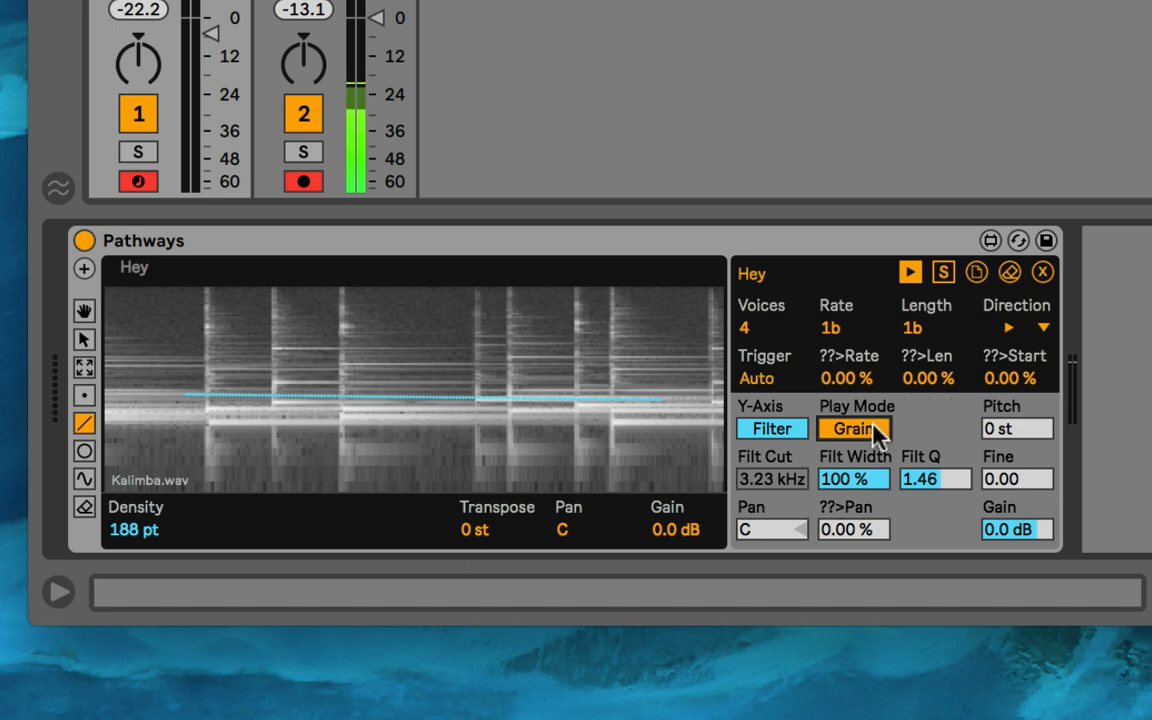
# - Set the Play Mode to FFT and narrow the path's filter width to 31.1 %
pyautogui.click(866, 378)
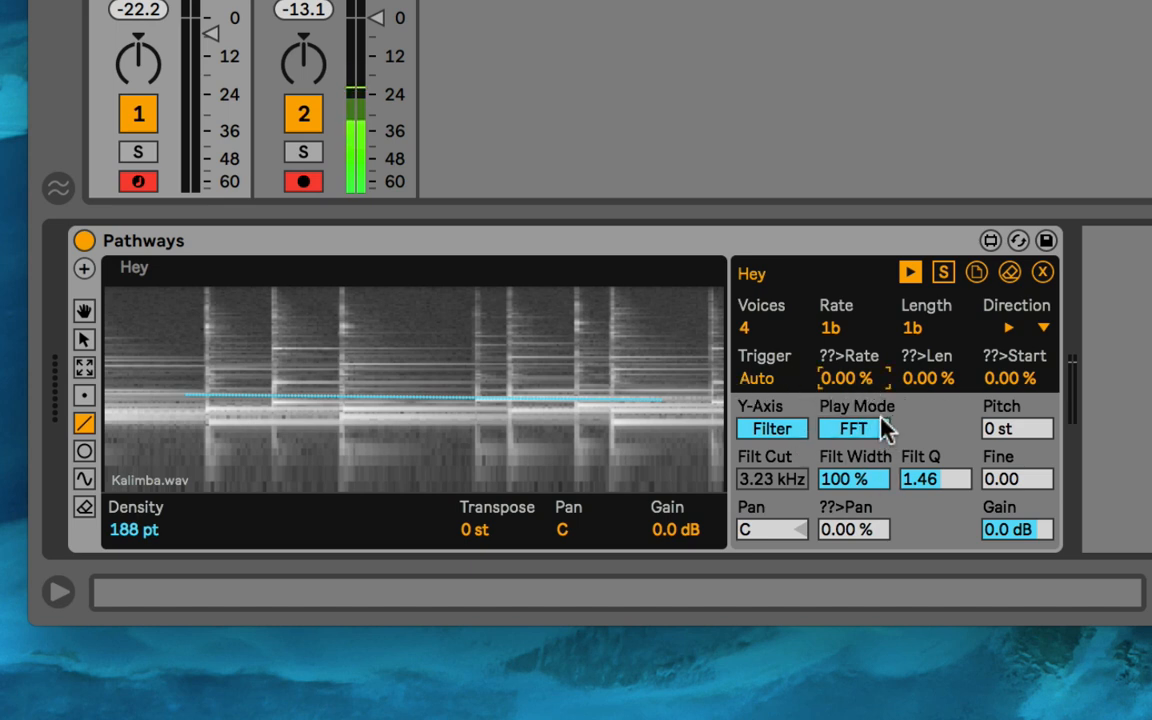
pyautogui.moveTo(866, 482); pyautogui.dragTo(866, 522)
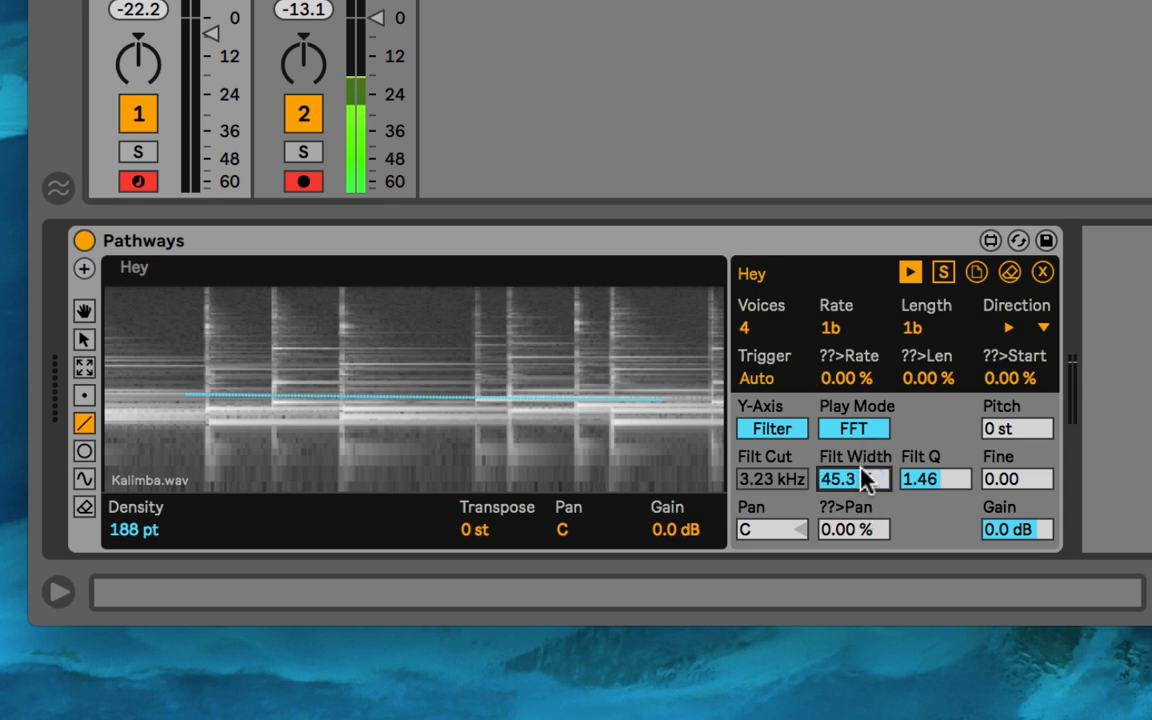
pyautogui.moveTo(868, 478); pyautogui.dragTo(868, 492)
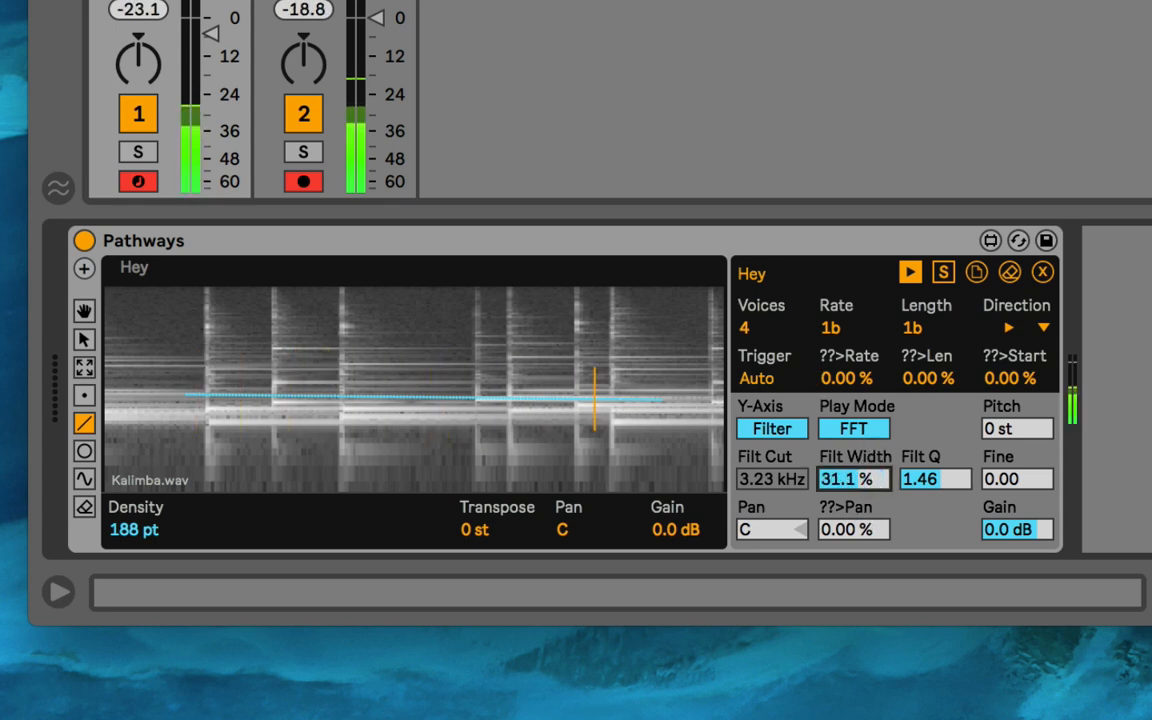
# - Narrow the filter width to 22.4 %, try Filter Q at 1.98 and 9.47, and reset it to 1.00
pyautogui.click(962, 485)
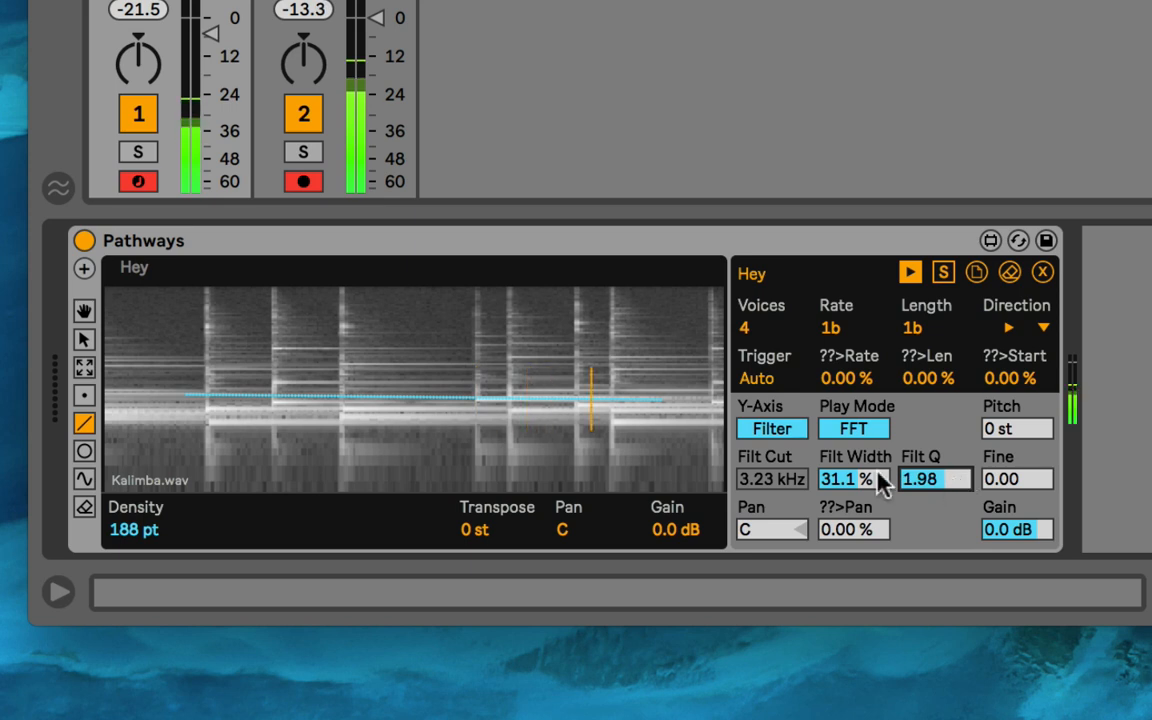
pyautogui.moveTo(882, 478)
pyautogui.mouseDown()
pyautogui.moveTo(882, 455)
pyautogui.moveTo(882, 481)
pyautogui.mouseUp()
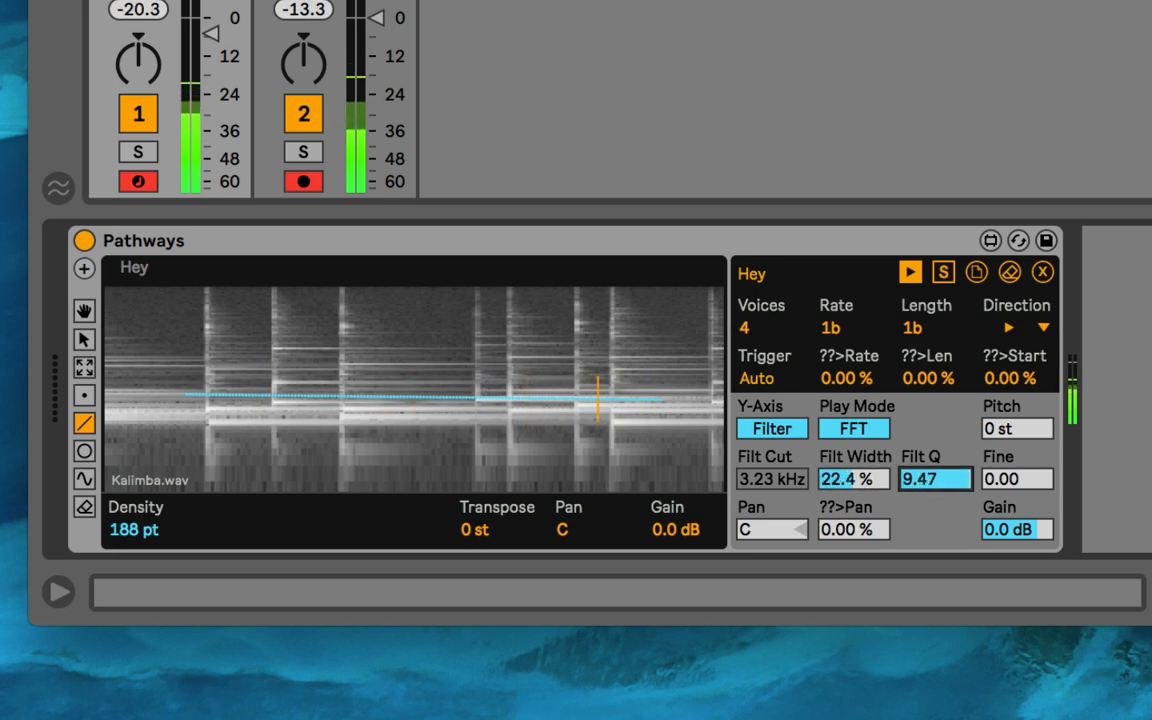
pyautogui.doubleClick(910, 475)
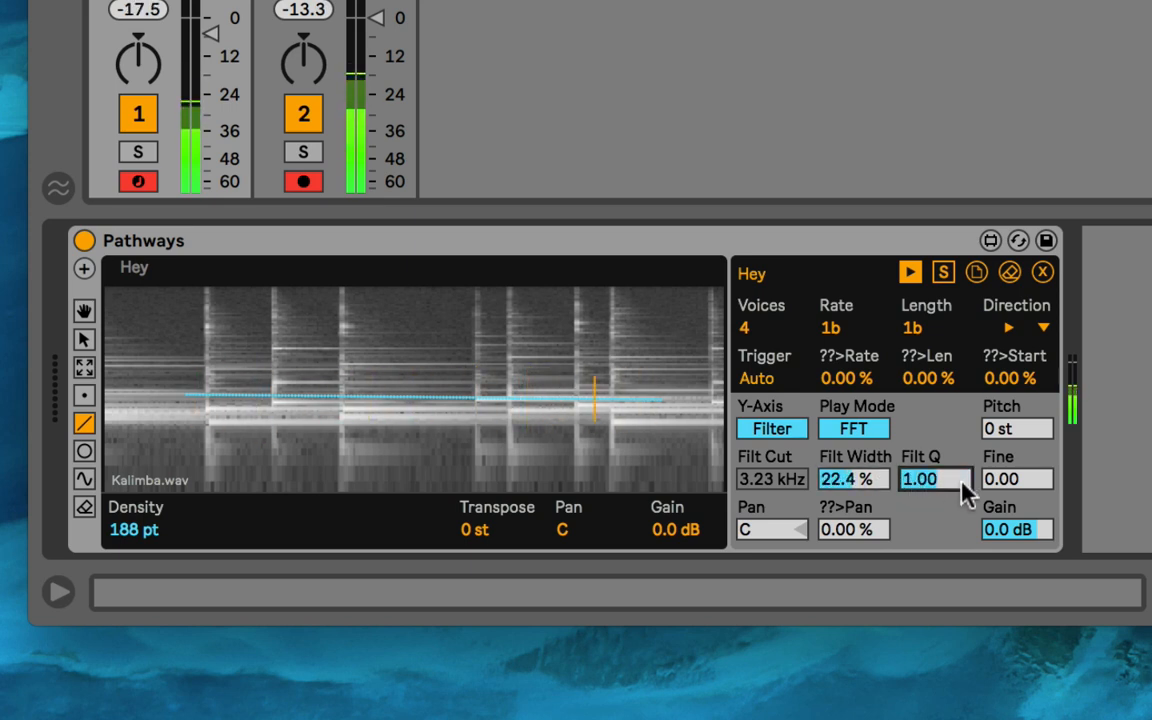
# - Try the path's pitch, a Fine detune of -0.82 and its gain, resetting each to 0
pyautogui.moveTo(1033, 432); pyautogui.dragTo(1033, 412)
pyautogui.press('Delete')
pyautogui.click(1039, 478)
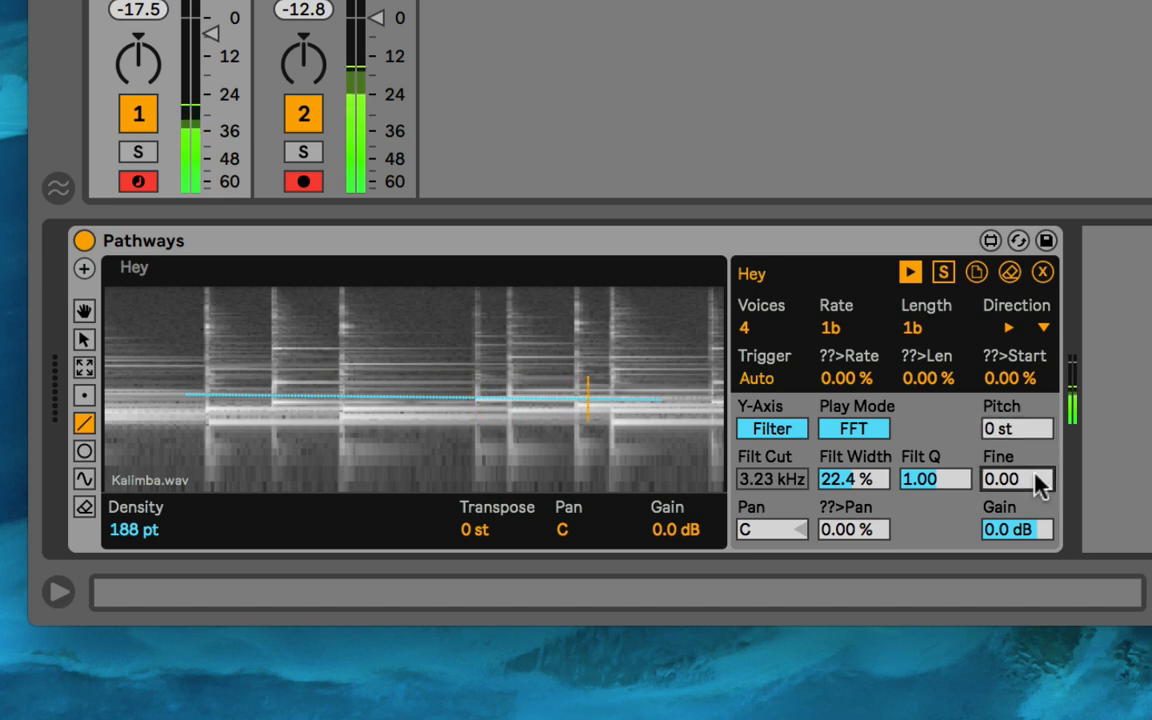
pyautogui.moveTo(1039, 478)
pyautogui.mouseDown()
pyautogui.moveTo(1039, 460)
pyautogui.moveTo(1039, 500)
pyautogui.mouseUp()
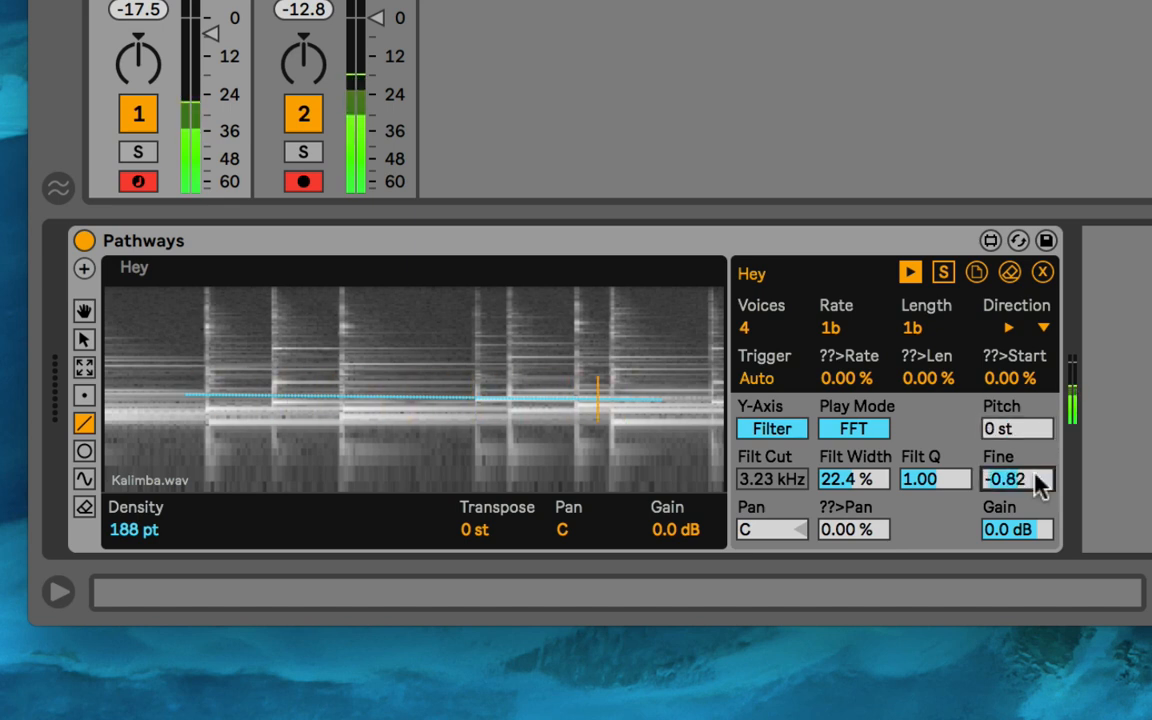
pyautogui.press('Delete')
pyautogui.click(1038, 530)
pyautogui.click(1033, 530)
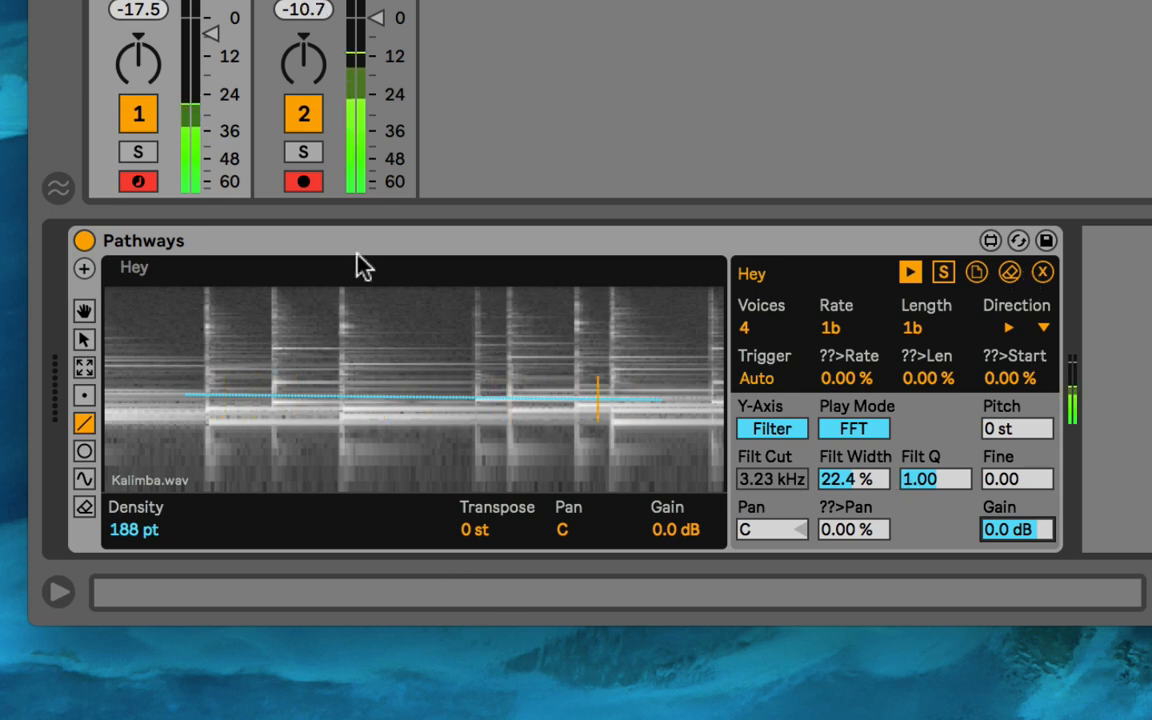
# - Try transposing the whole instrument by +9 st and reset Transpose to 0 st
pyautogui.click(492, 531)
pyautogui.moveTo(492, 531)
pyautogui.mouseDown()
pyautogui.moveTo(492, 500)
pyautogui.moveTo(490, 533)
pyautogui.mouseUp()
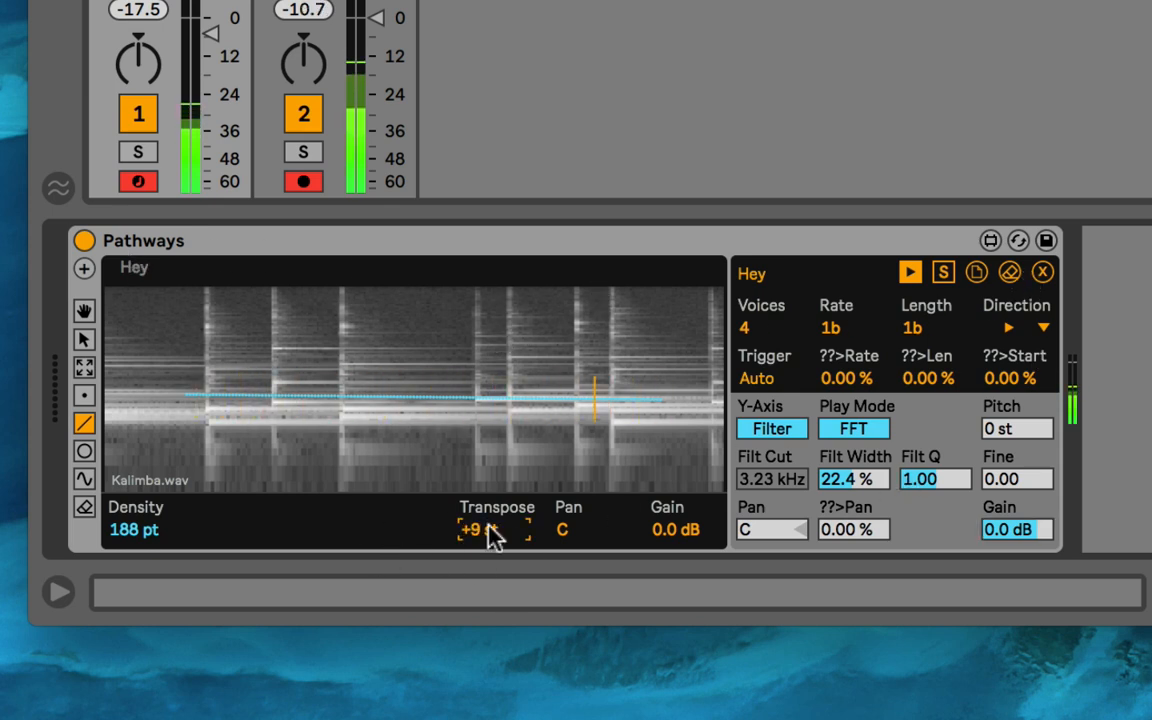
pyautogui.press('Delete')
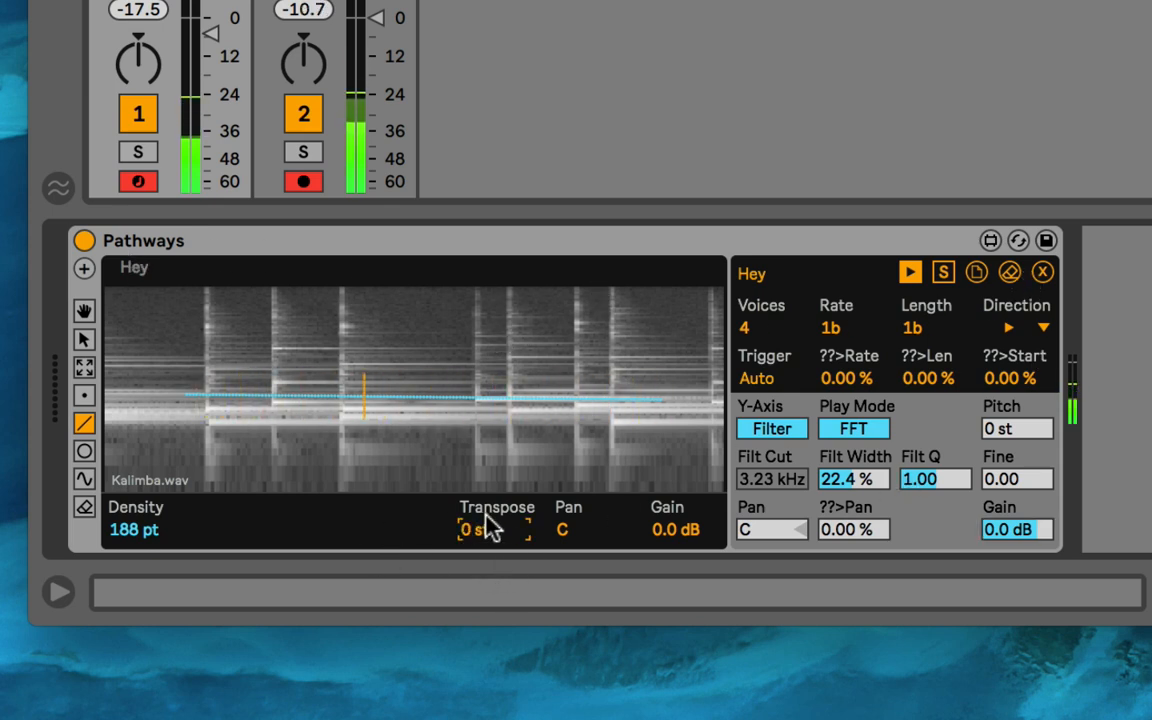
# - Add a second path, draw a descending line from between the third and fourth onsets to the sixth, and set its pitch to +4 st
pyautogui.click(84, 268)
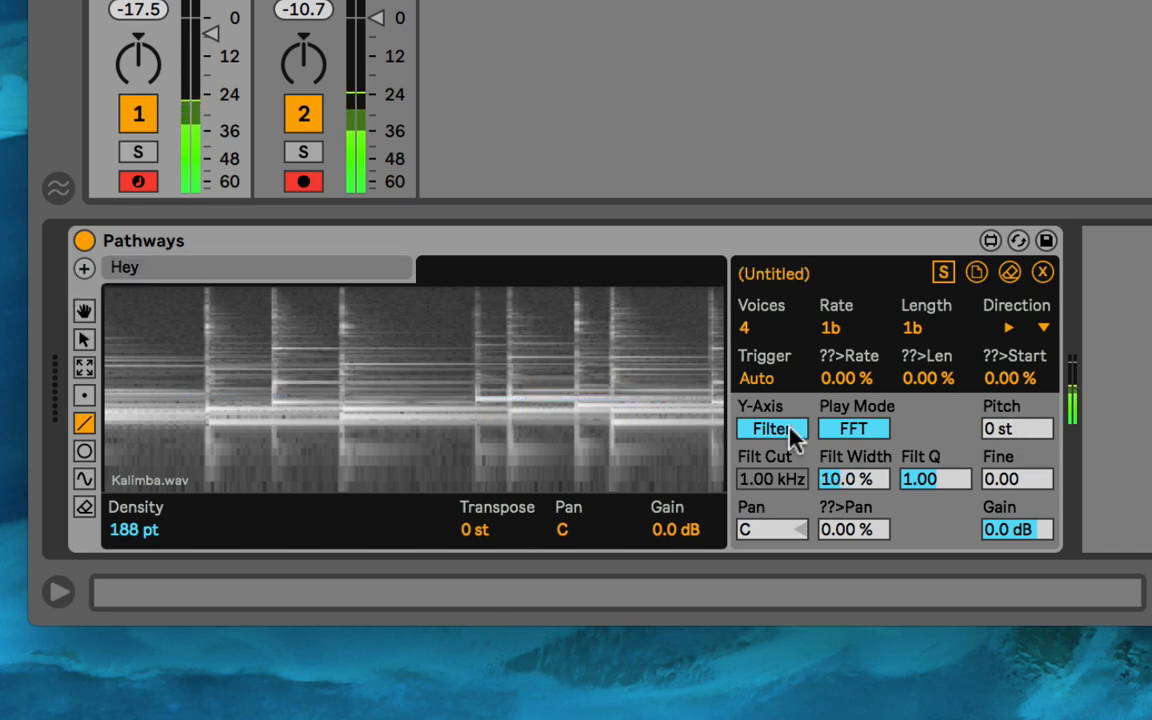
pyautogui.moveTo(406, 350); pyautogui.dragTo(586, 392)
pyautogui.moveTo(1019, 432); pyautogui.dragTo(1019, 410)
# - Set the global Transpose to -10 st while switching between both paths, and delete the untitled path
pyautogui.click(373, 268)
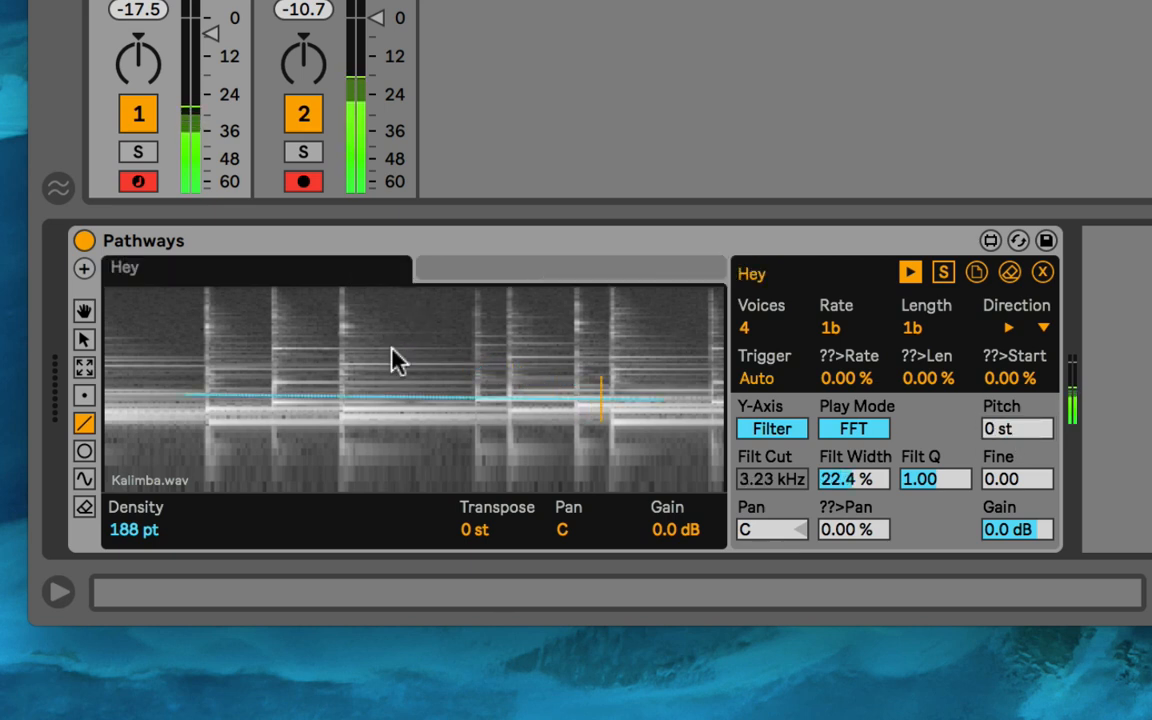
pyautogui.moveTo(486, 532)
pyautogui.mouseDown()
pyautogui.moveTo(486, 494)
pyautogui.moveTo(486, 556)
pyautogui.mouseUp()
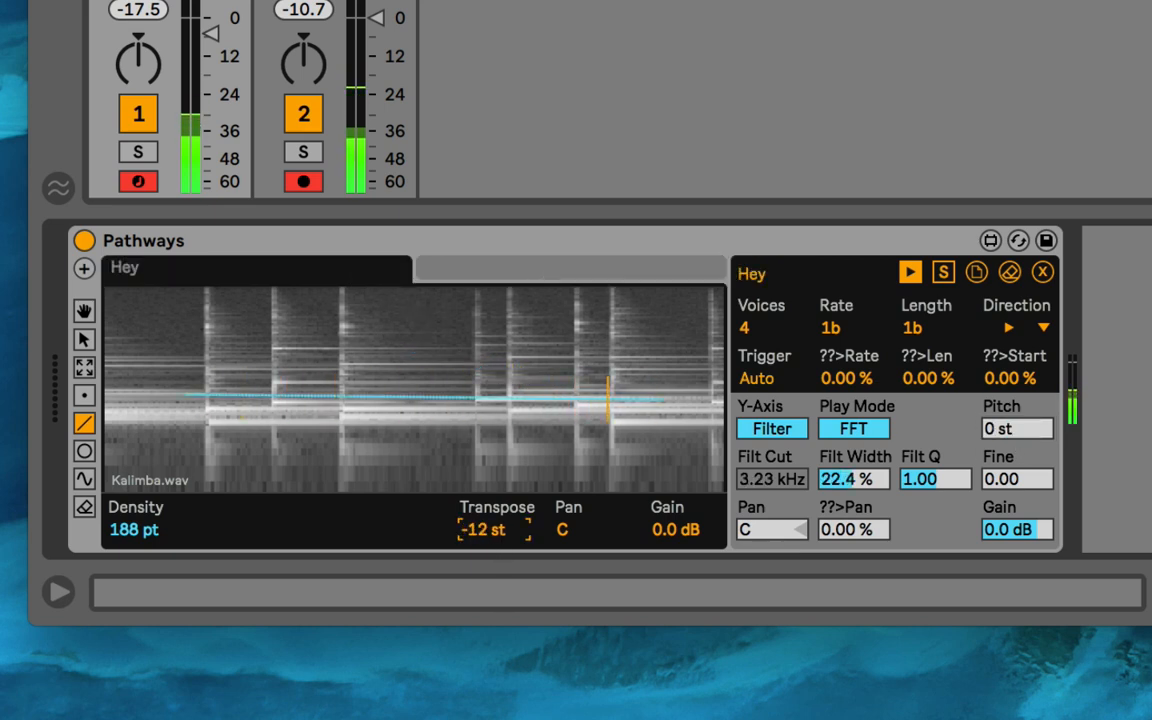
pyautogui.click(661, 268)
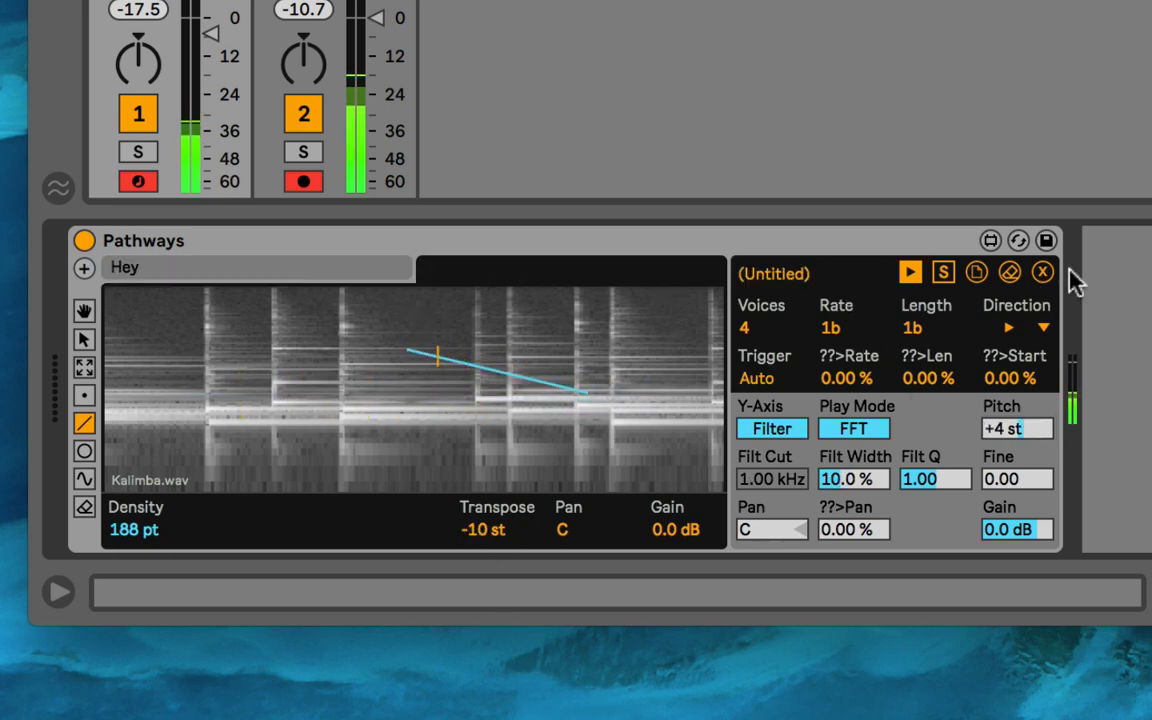
pyautogui.click(1043, 272)
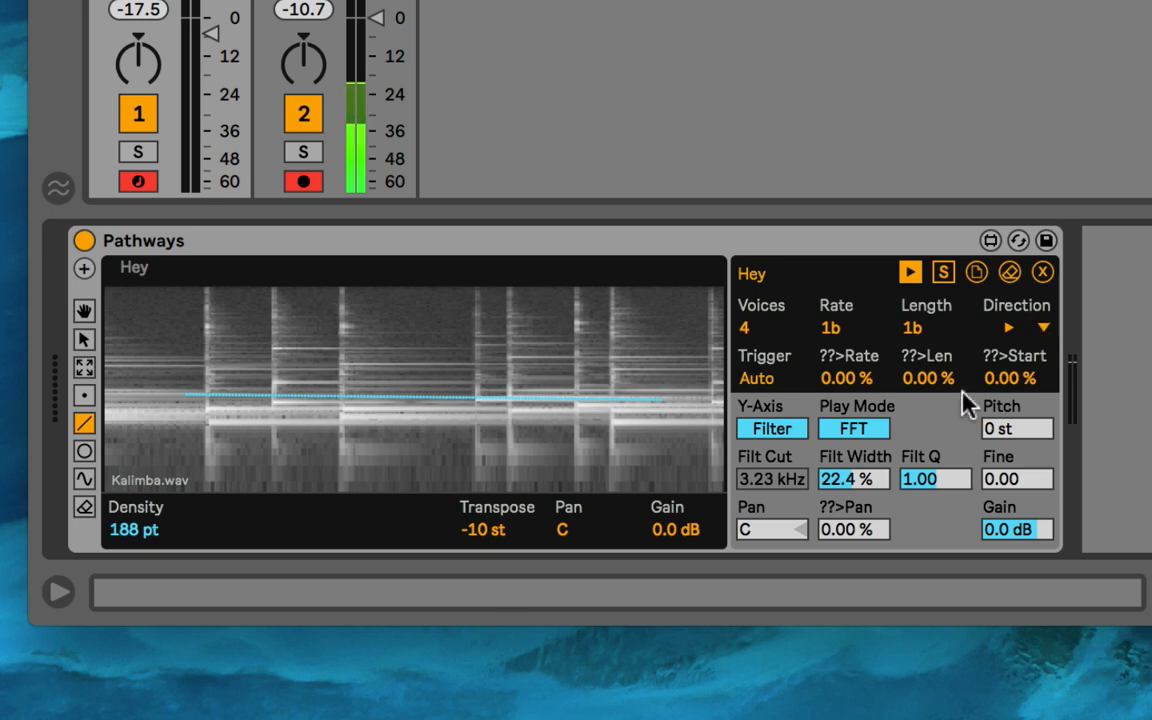
# - Set the Y-Axis of the Hey path to control Pan
pyautogui.click(904, 480)
pyautogui.click(840, 538)
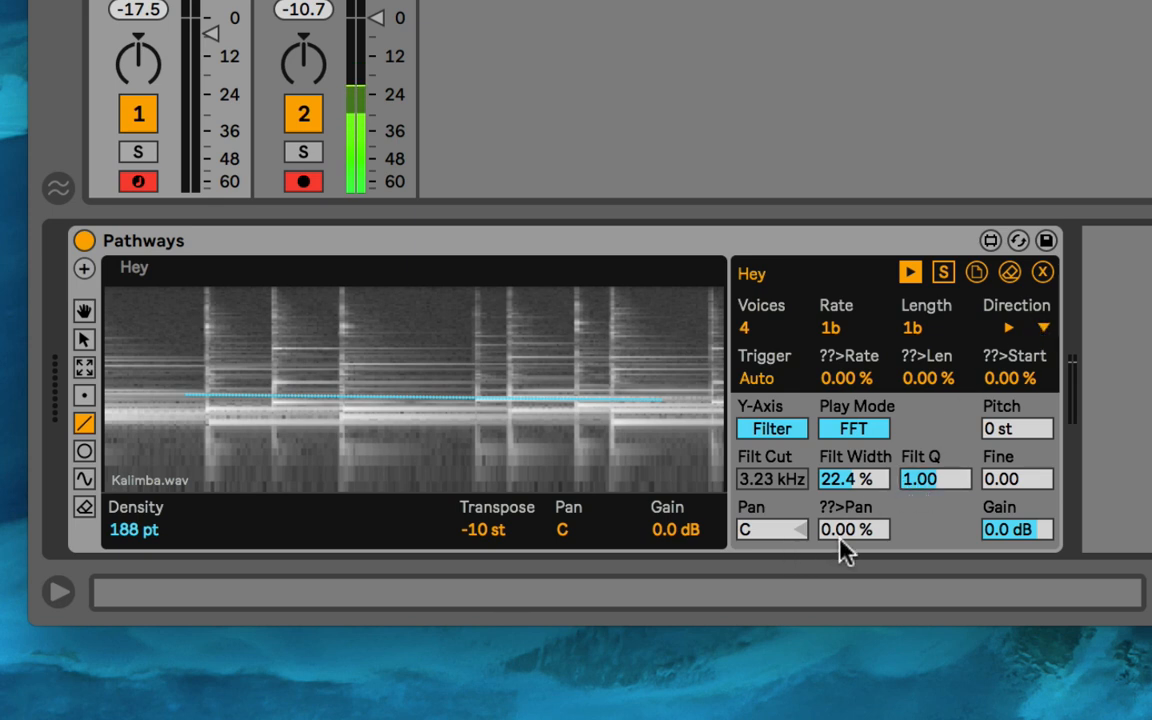
pyautogui.click(798, 436)
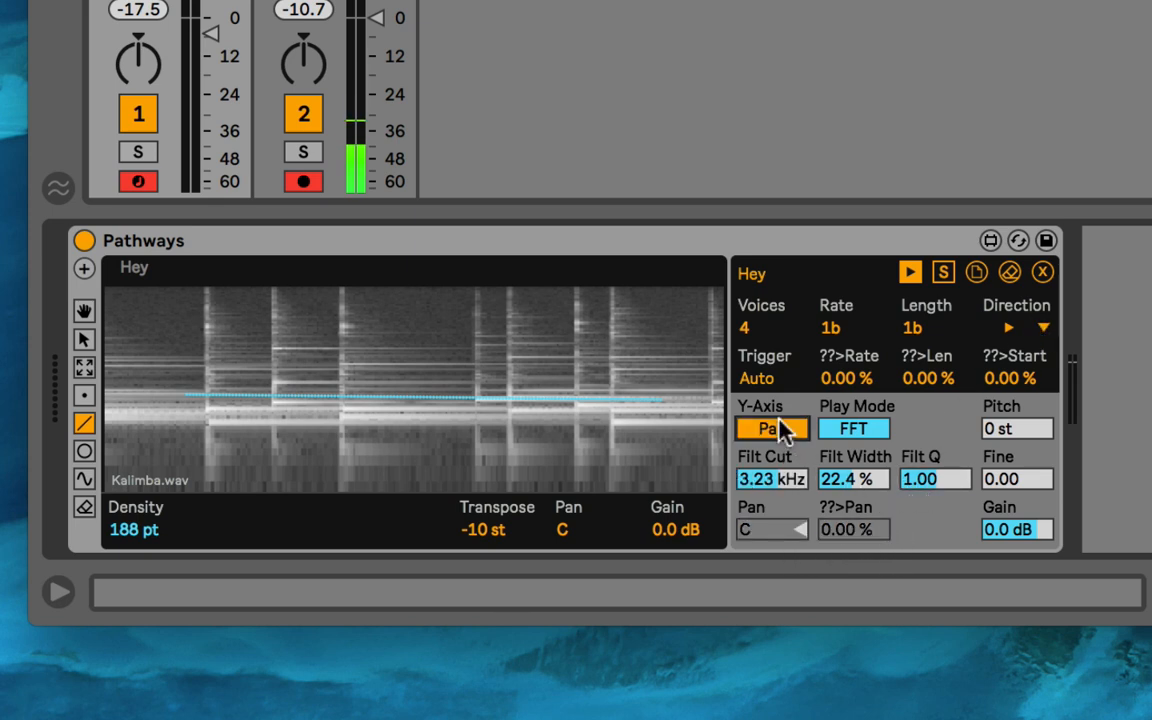